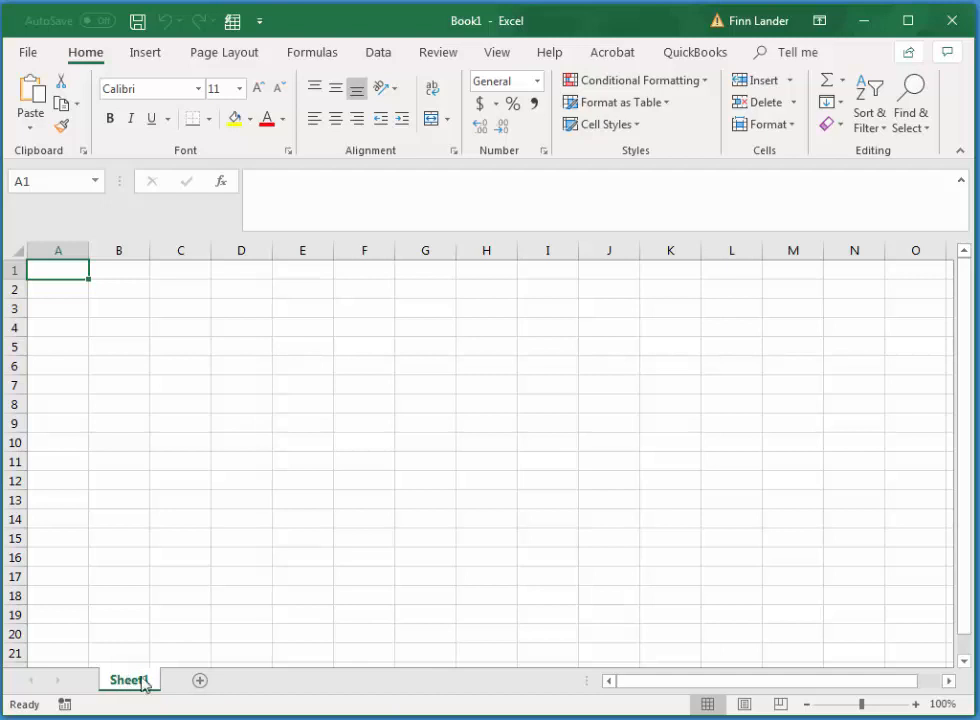
Add four new blank worksheets, Sheet2 through Sheet5, after Sheet1
left_click(201, 689)
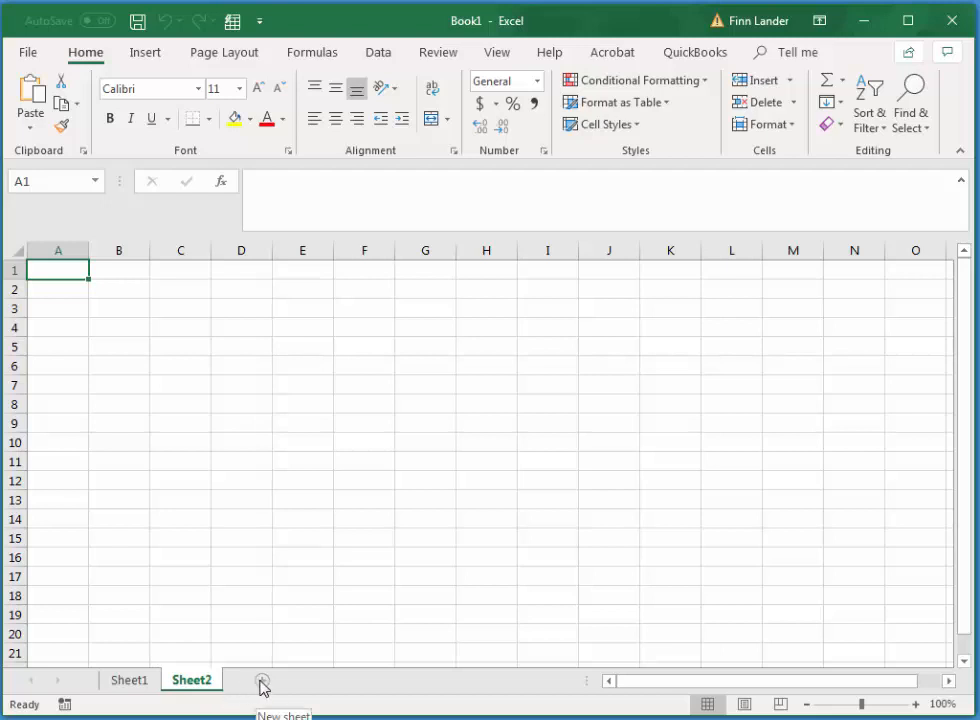
left_click(260, 686)
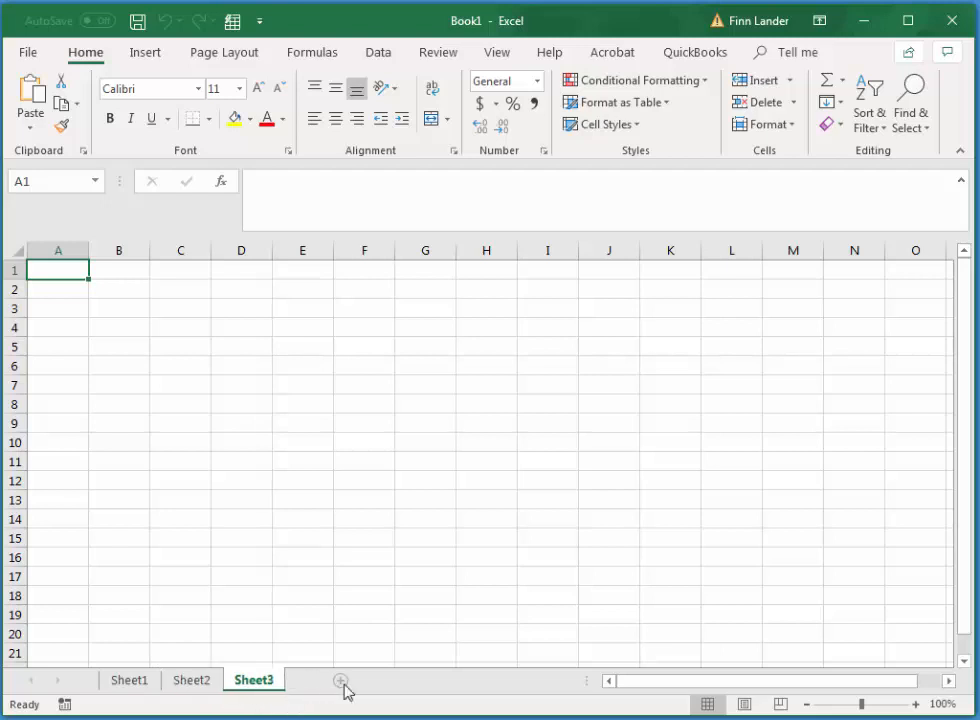
left_click(334, 684)
left_click(440, 680)
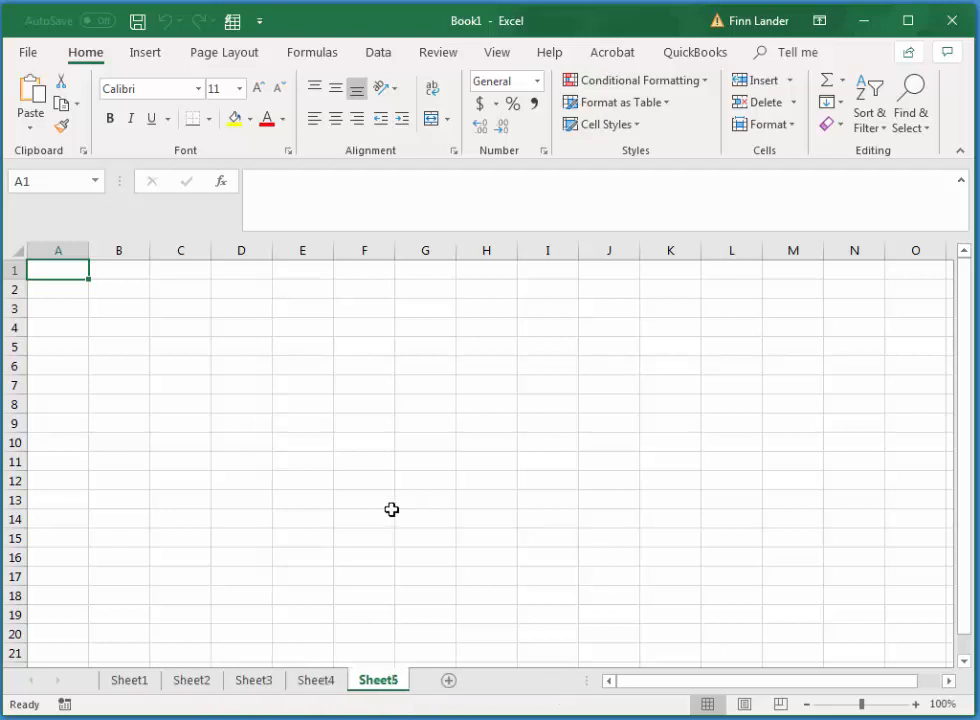
Rename the Sheet1 worksheet as qtr1
left_click(131, 683)
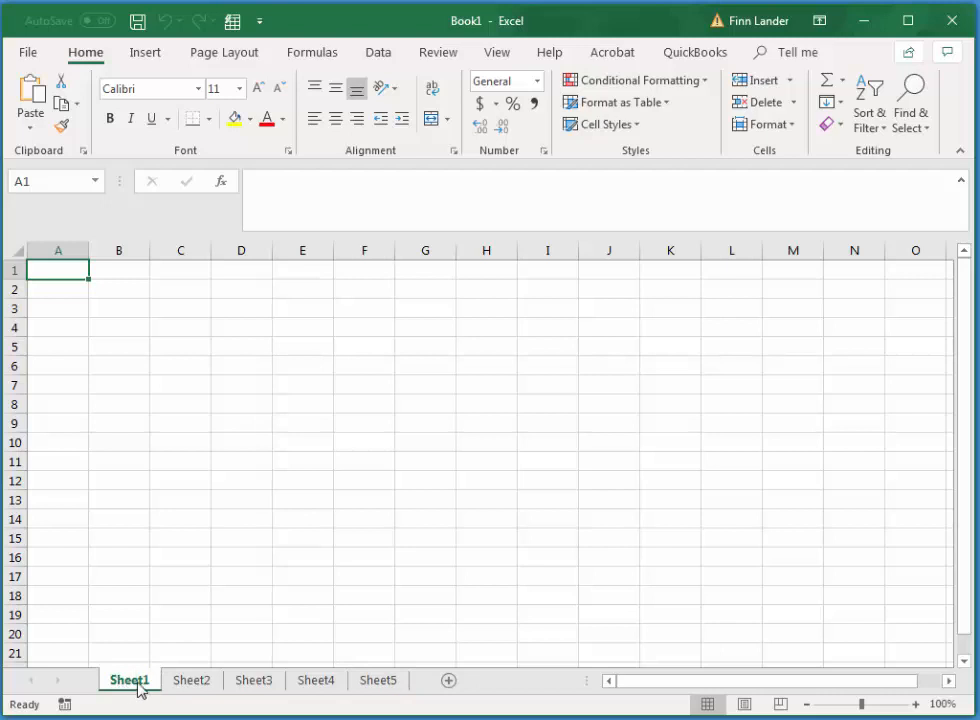
double_click(135, 683)
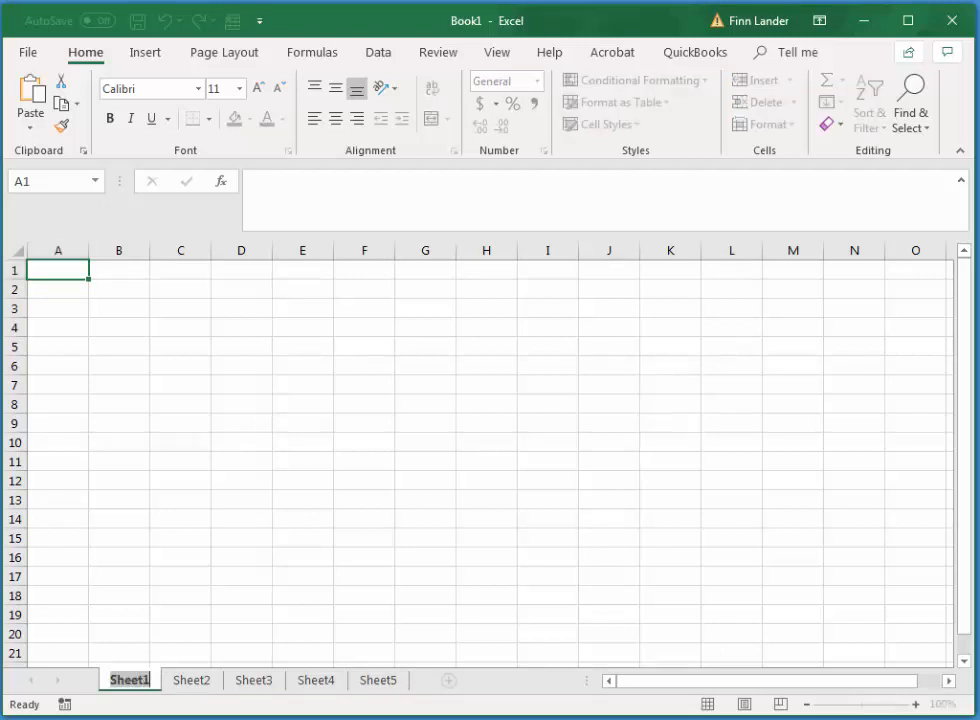
type("qt")
key("BackSpace")
key("BackSpace")
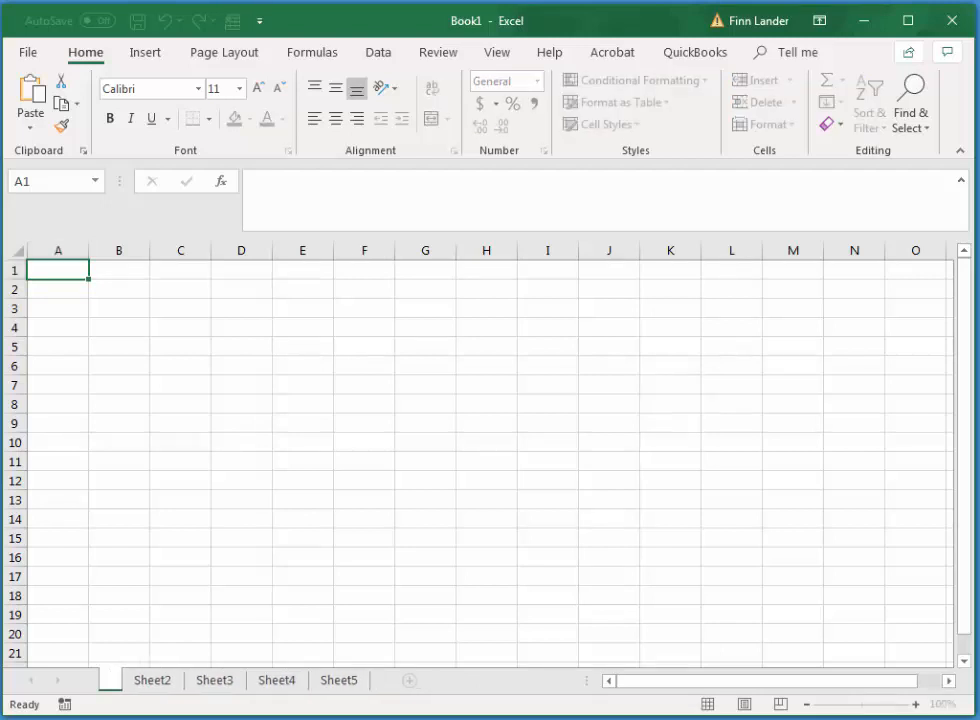
type("qtr1")
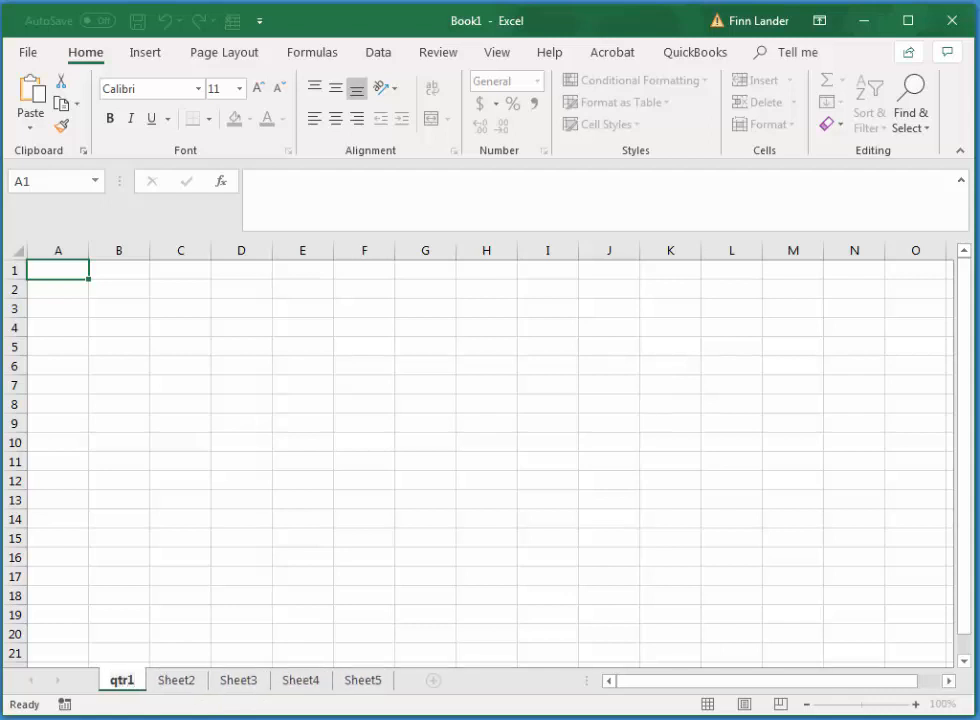
Rename the Sheet2 worksheet as gtr2
left_click(183, 682)
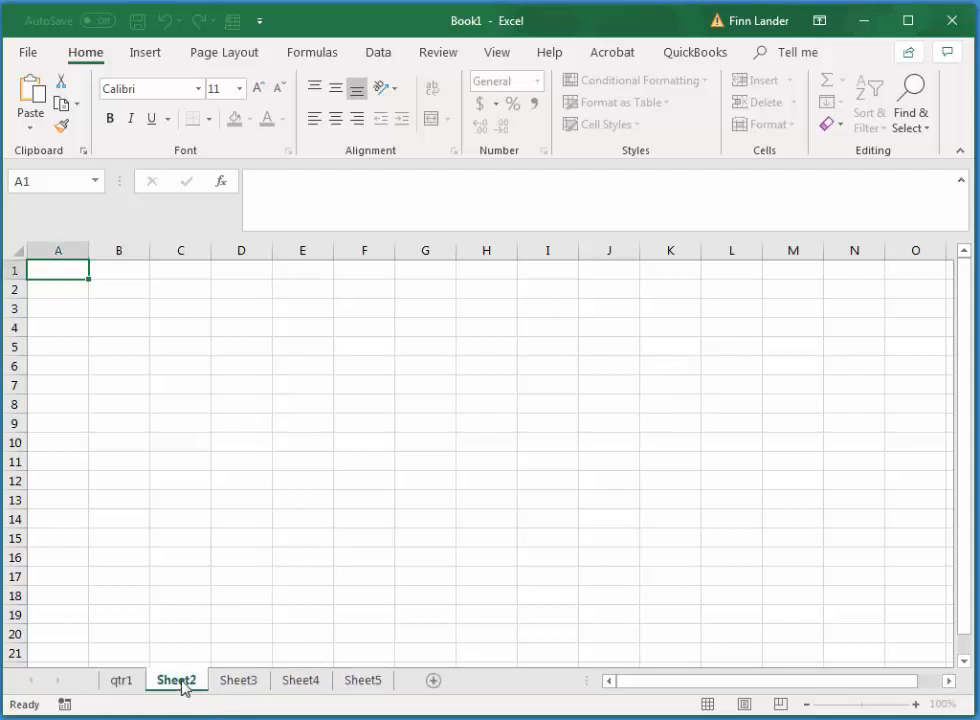
double_click(183, 682)
type("qtr")
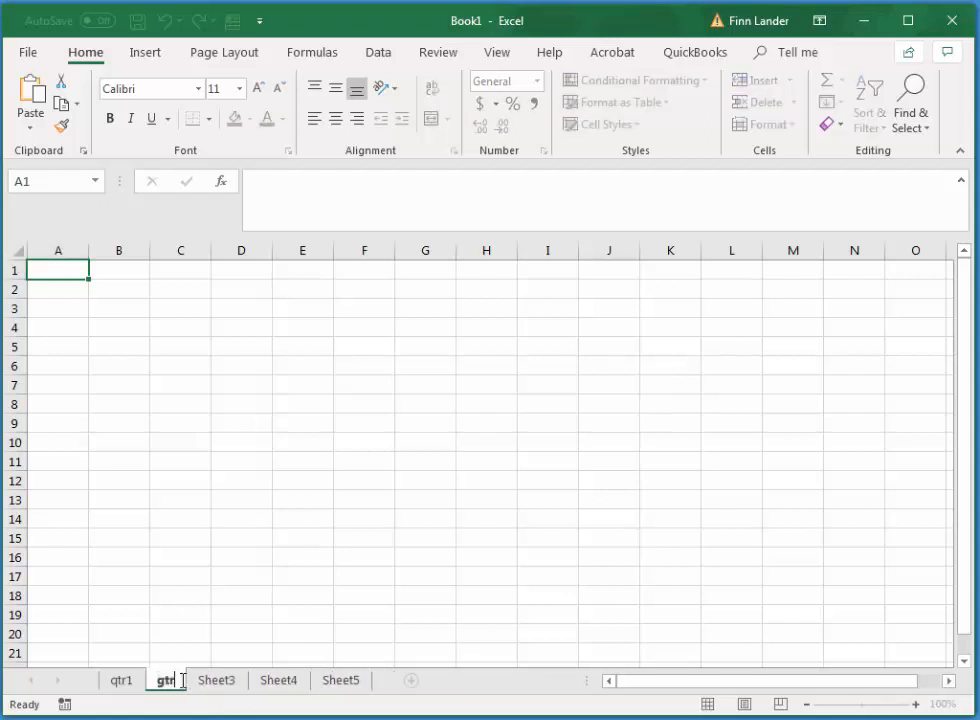
type("2")
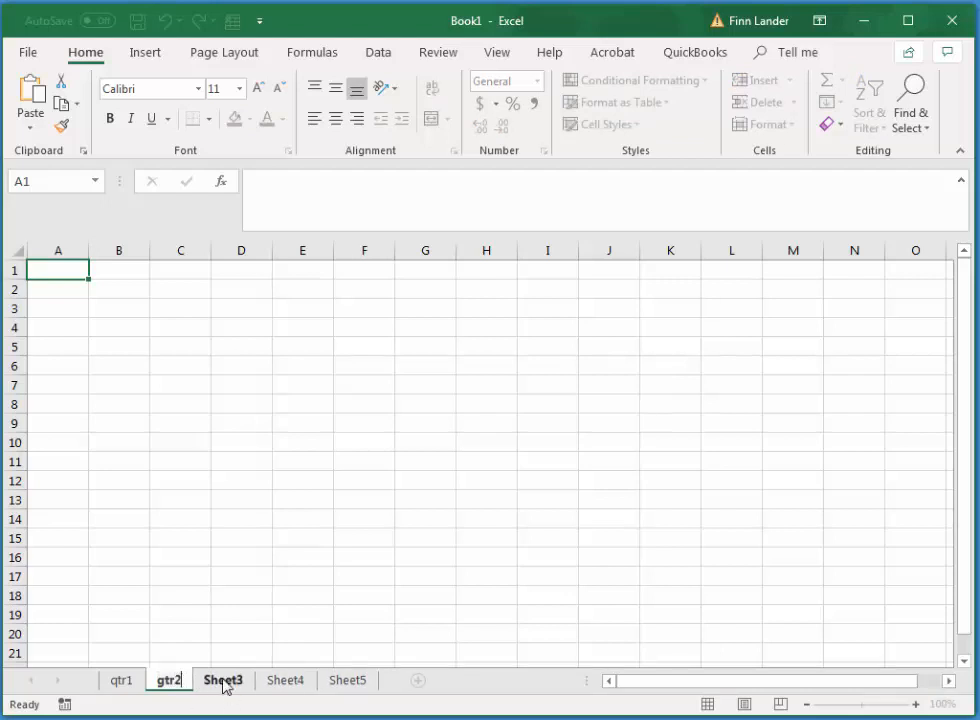
Rename the Sheet3 worksheet as qtr3
left_click(224, 682)
double_click(224, 682)
type("qt")
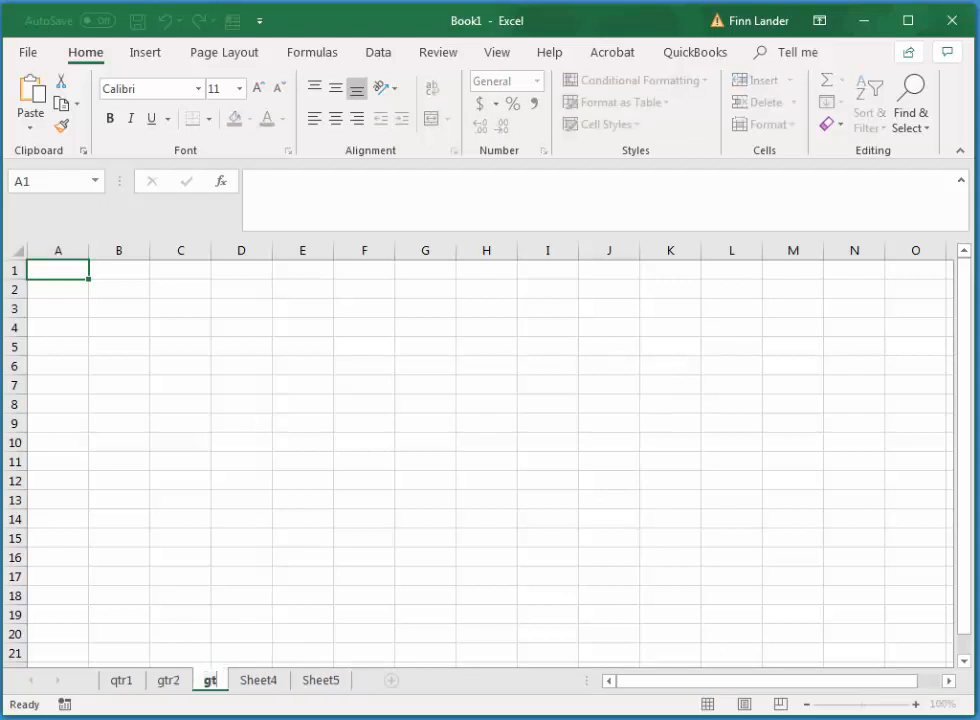
key("BackSpace")
key("BackSpace")
type("q")
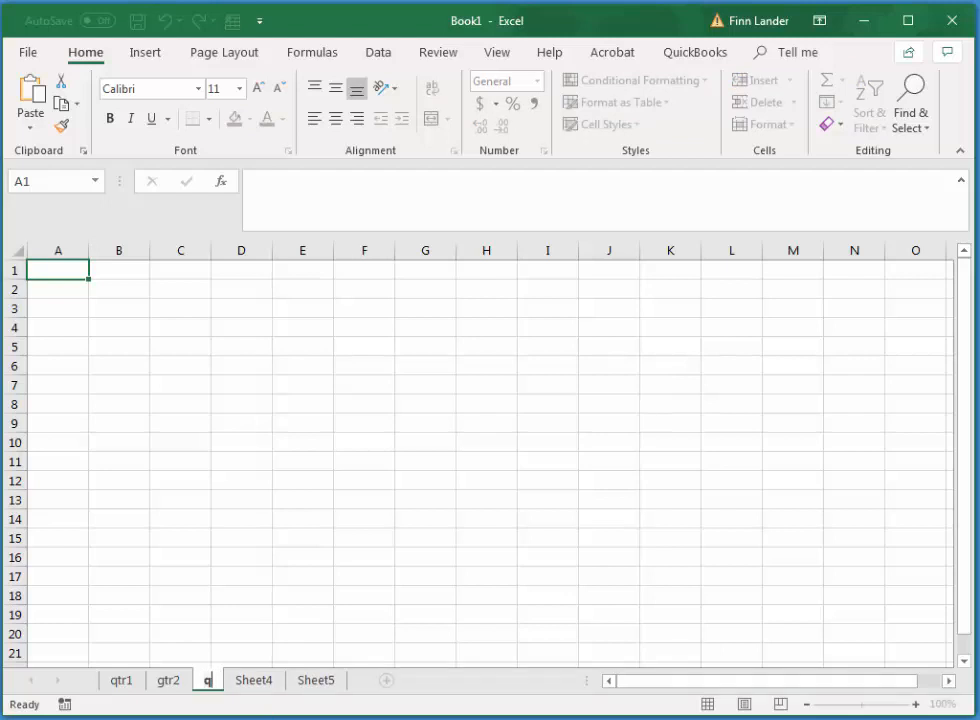
type("tr")
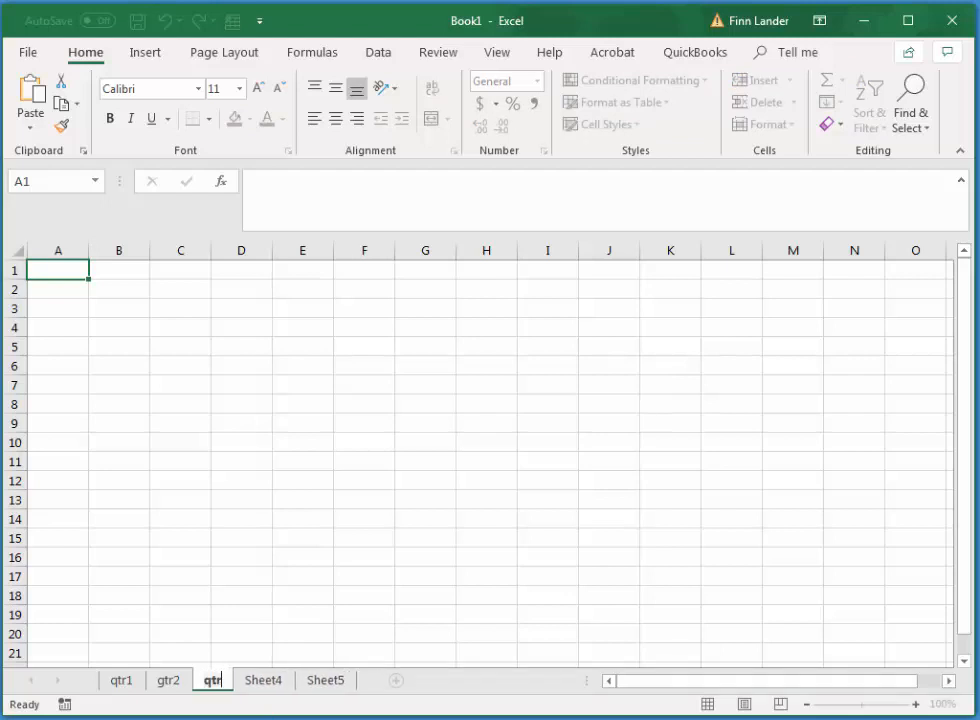
type("3")
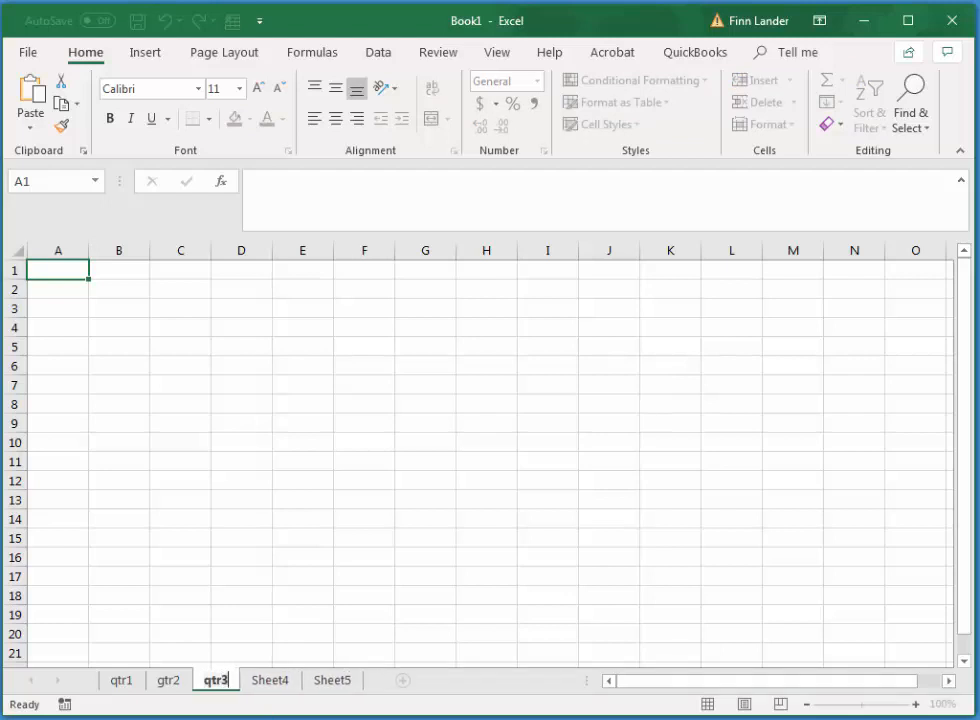
Correct the name of the second worksheet to qtr2
double_click(173, 684)
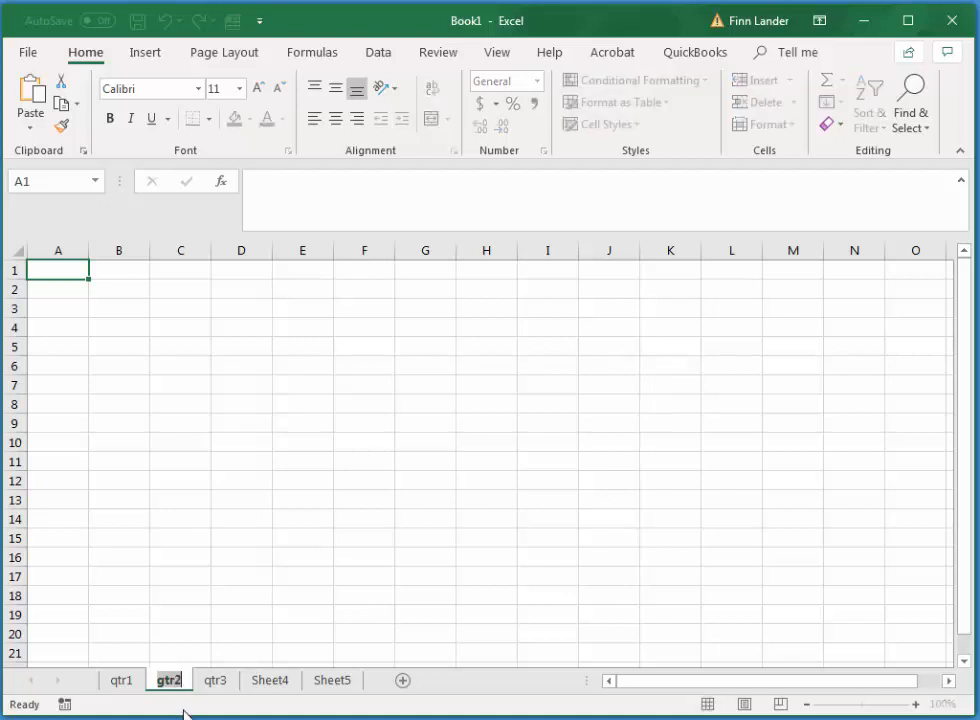
type("qtr")
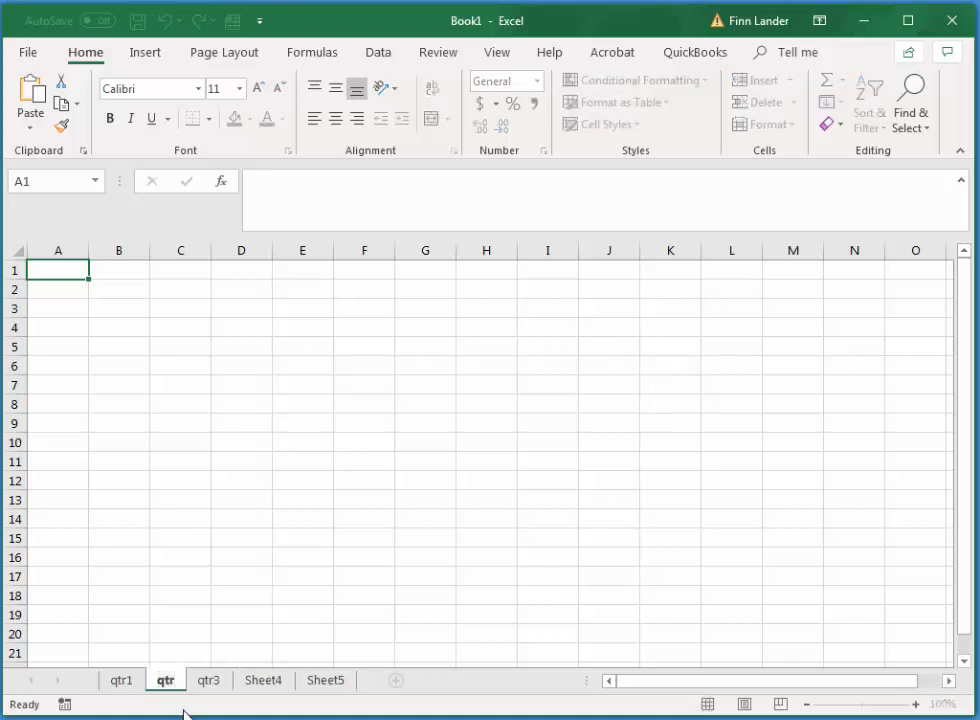
type("2")
key("Return")
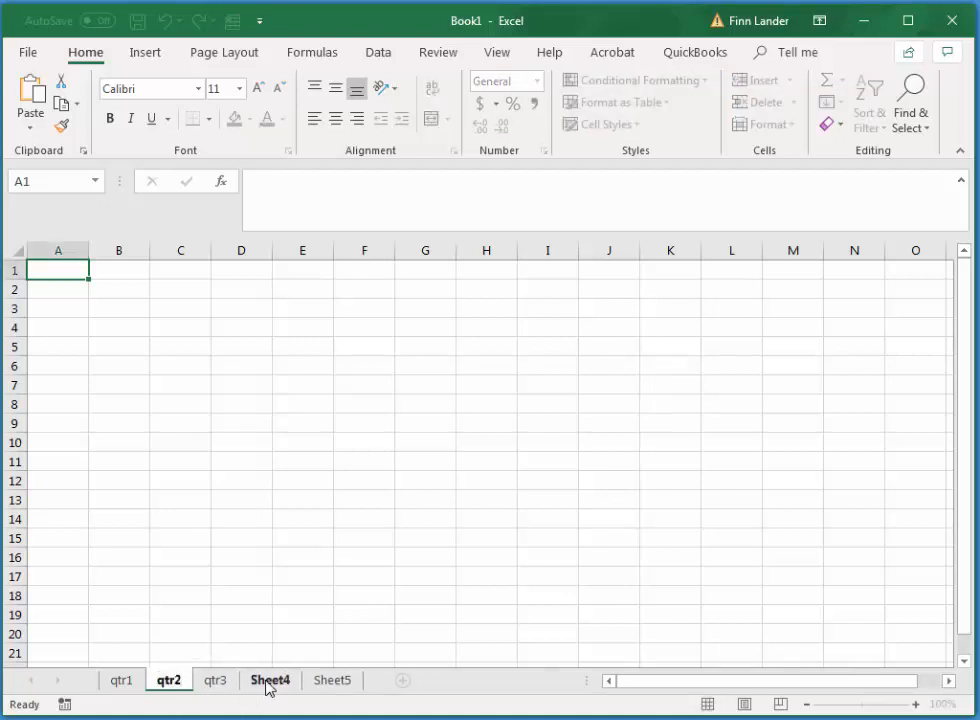
Rename the Sheet4 worksheet as qtr4
double_click(268, 684)
type("qtr")
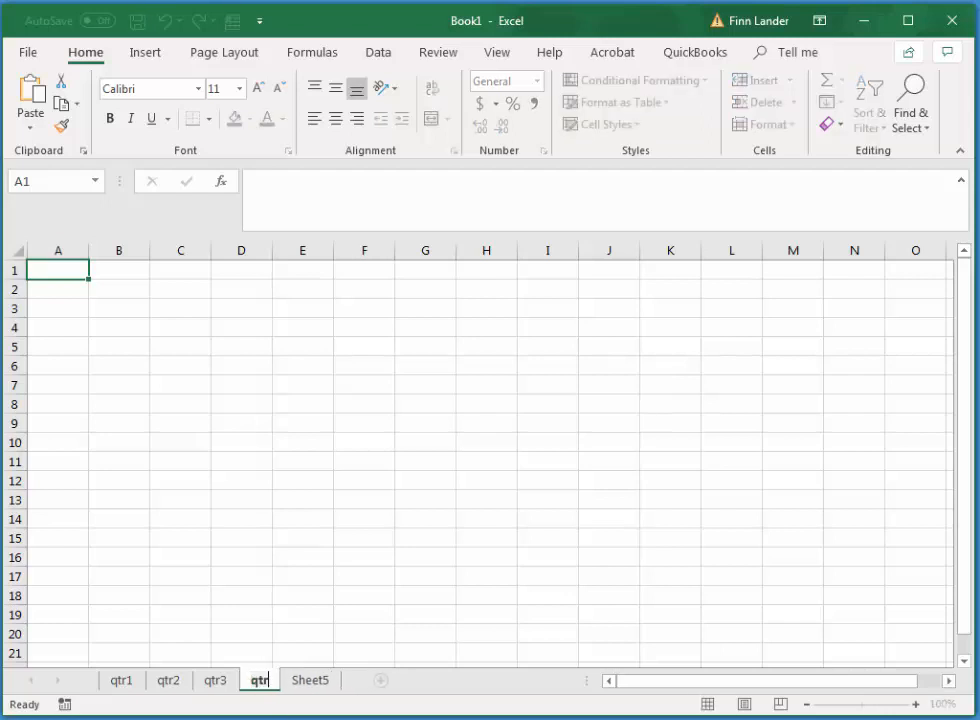
type("4")
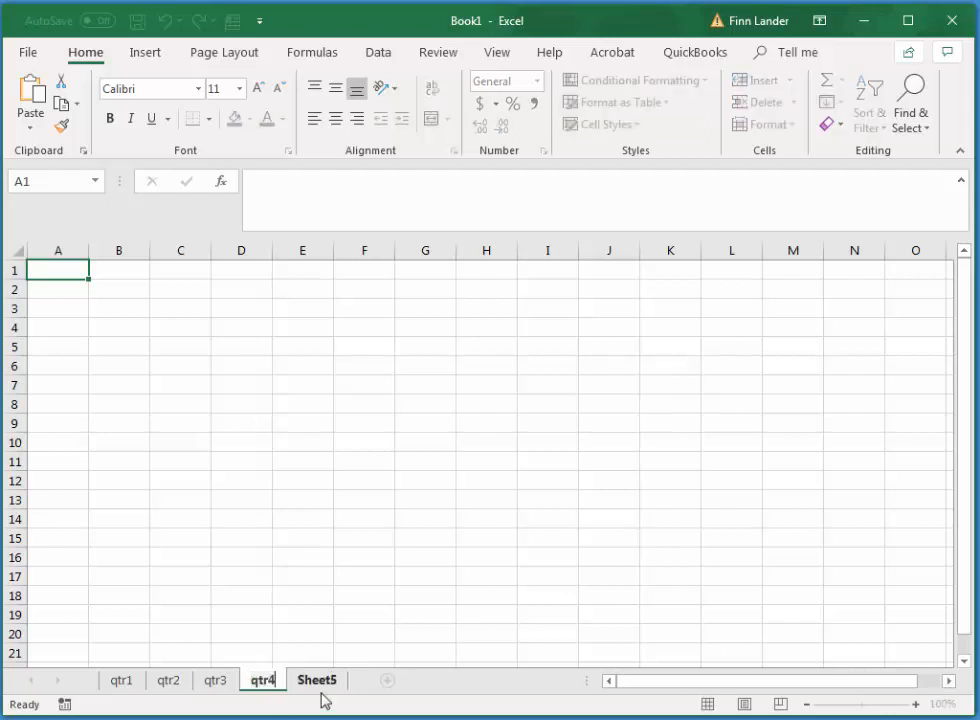
Rename the Sheet5 worksheet as 2020
double_click(318, 684)
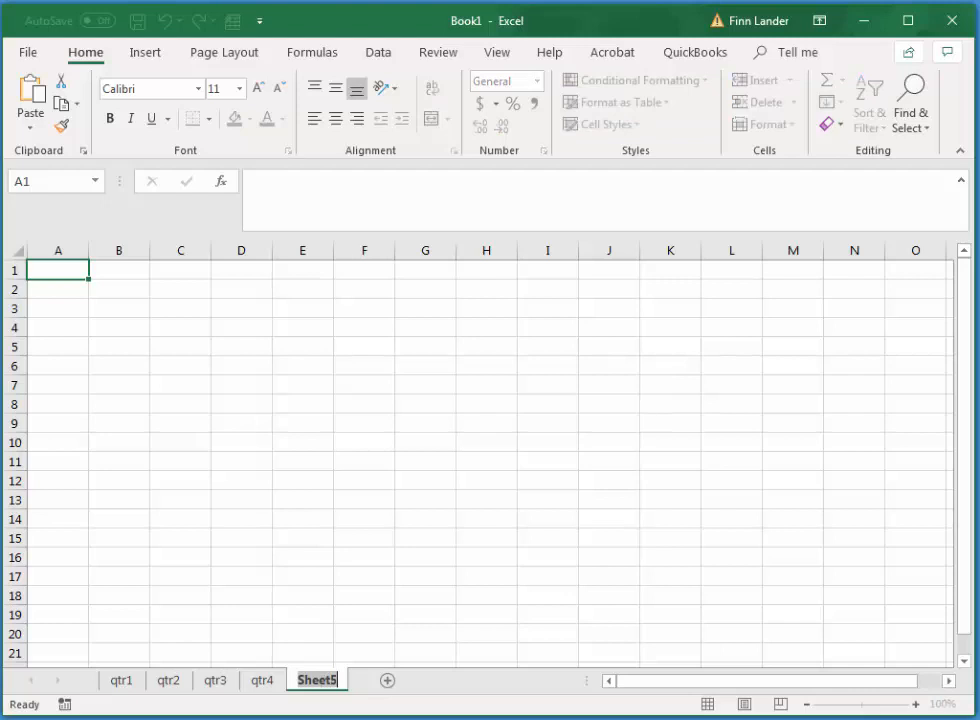
type("2")
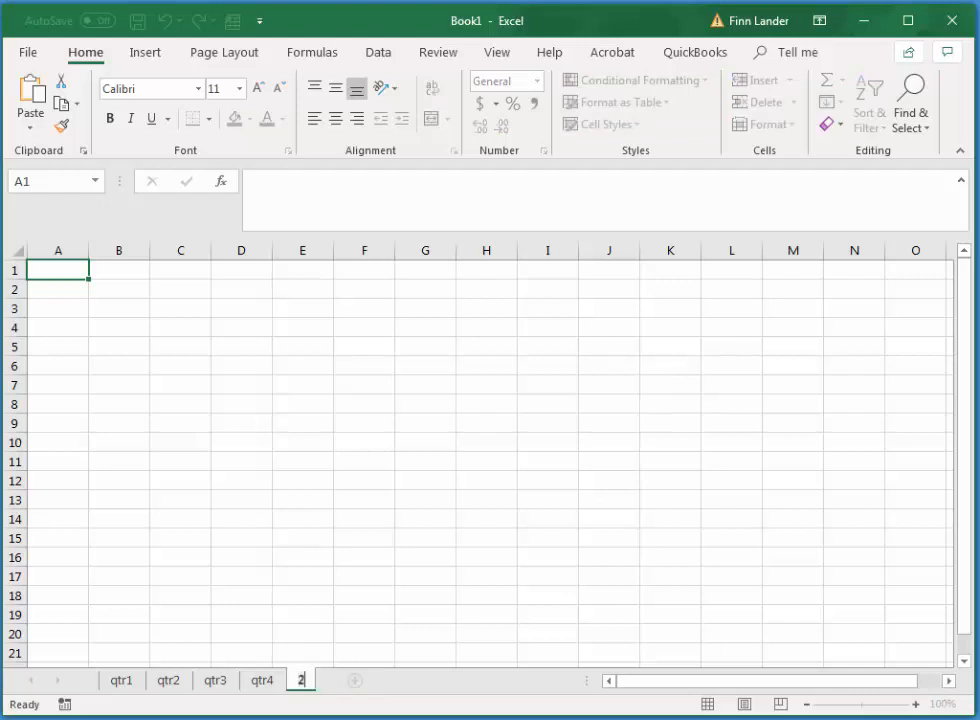
type("020")
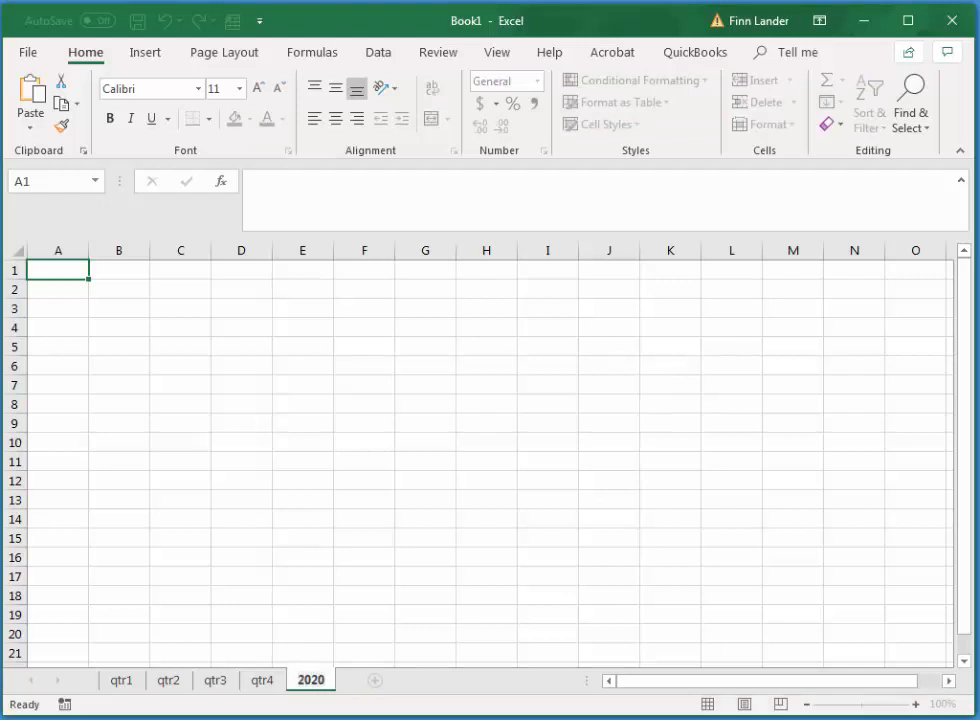
key("Return")
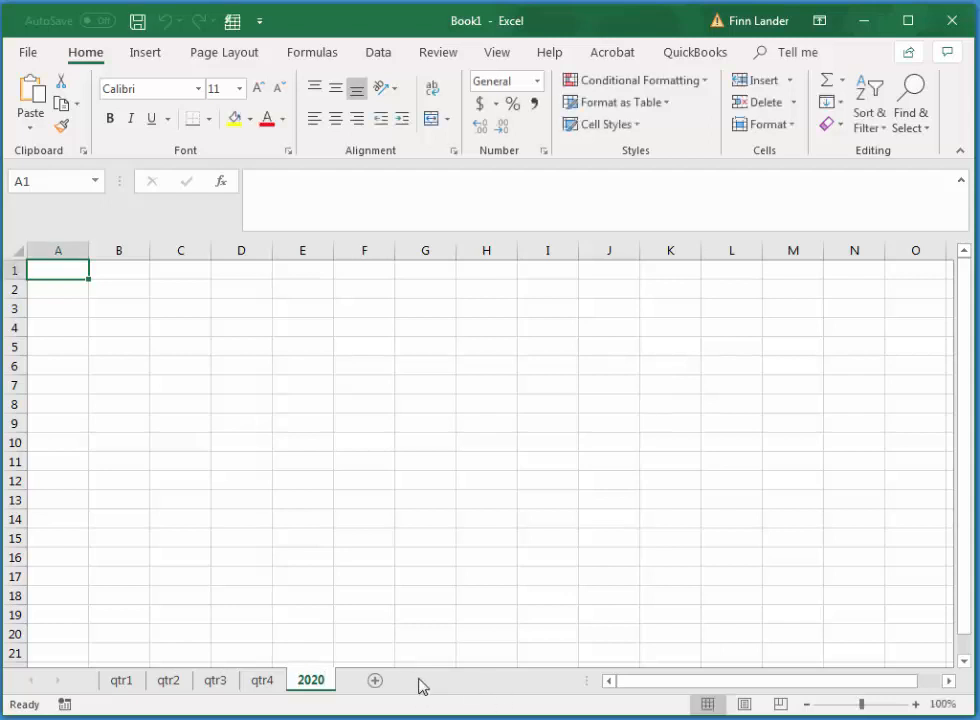
Color the qtr1 sheet tab with the medium-light shade of the darker blue theme color
left_click(122, 681)
right_click(126, 689)
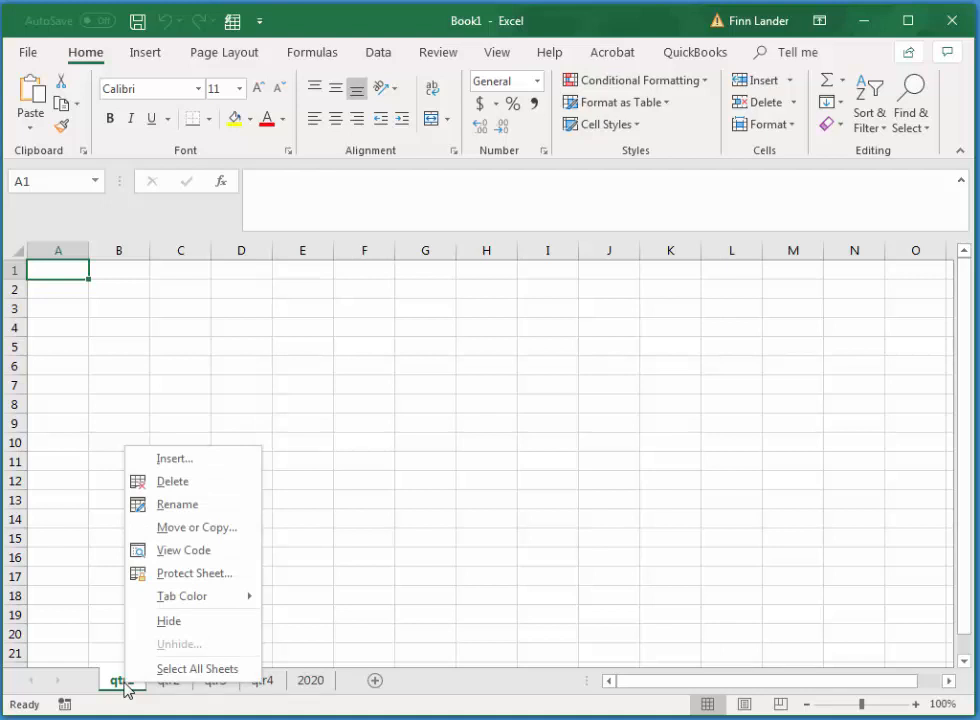
mouse_move(197, 603)
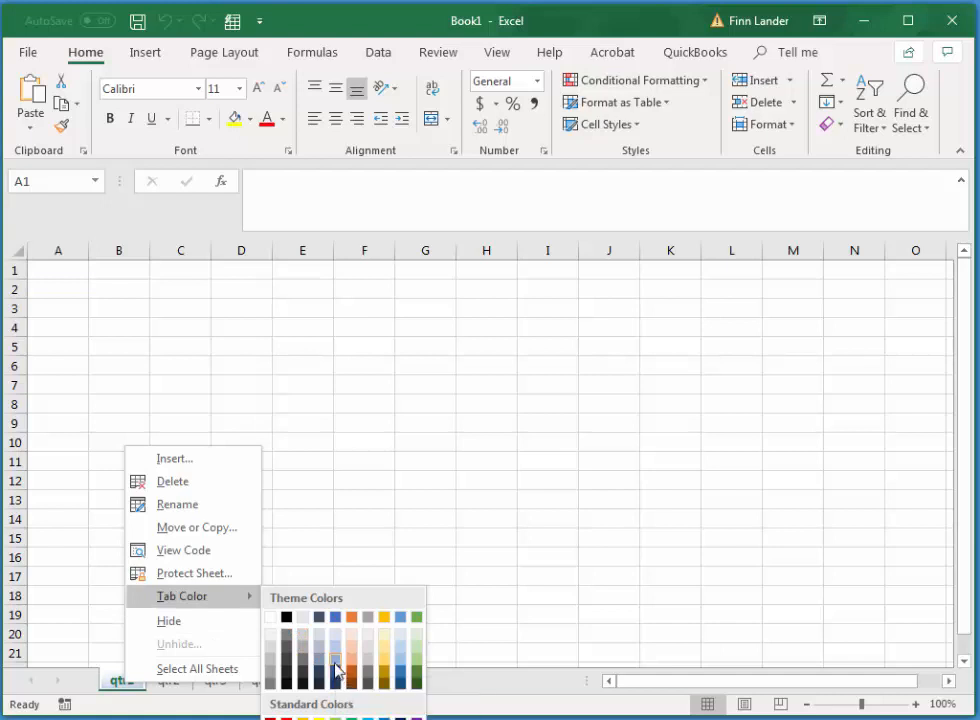
left_click(335, 661)
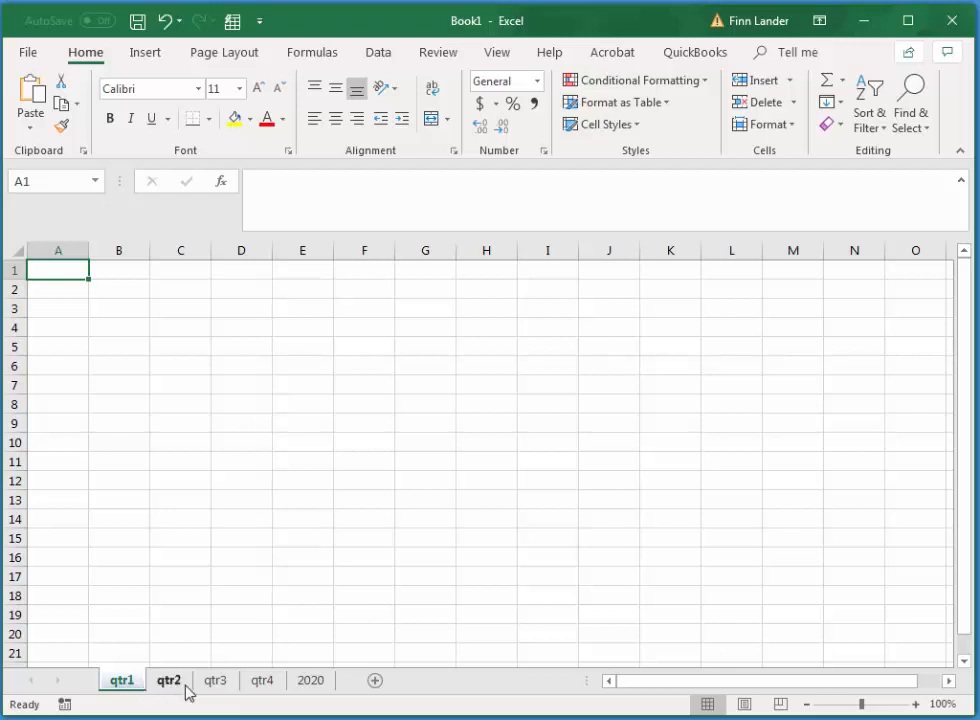
Color the qtr2 sheet tab with the medium-light shade of the orange theme color
left_click(185, 690)
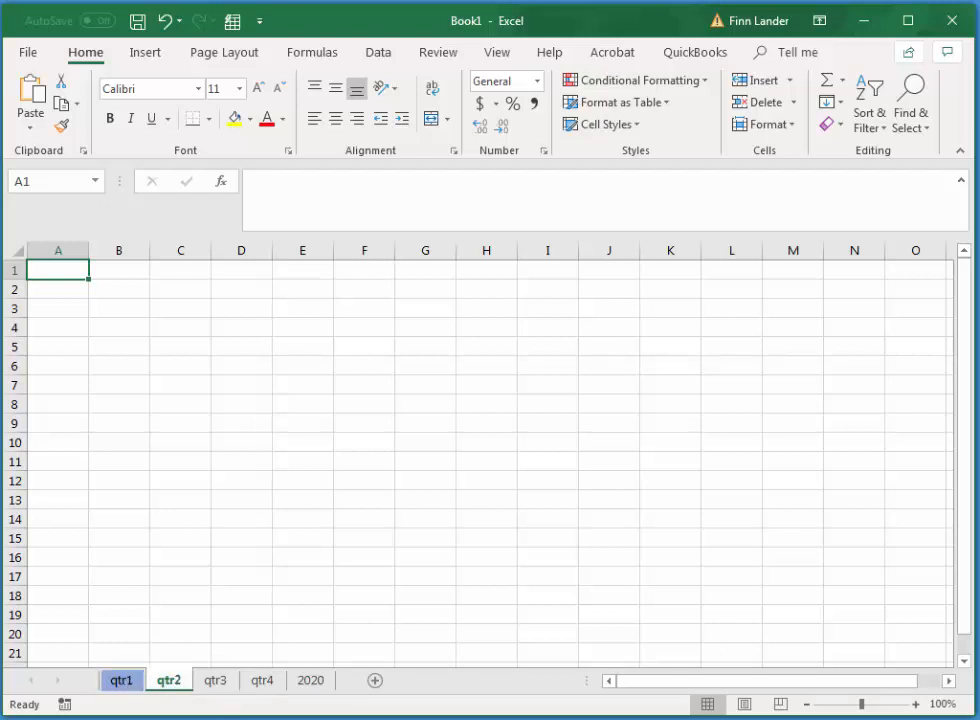
right_click(169, 688)
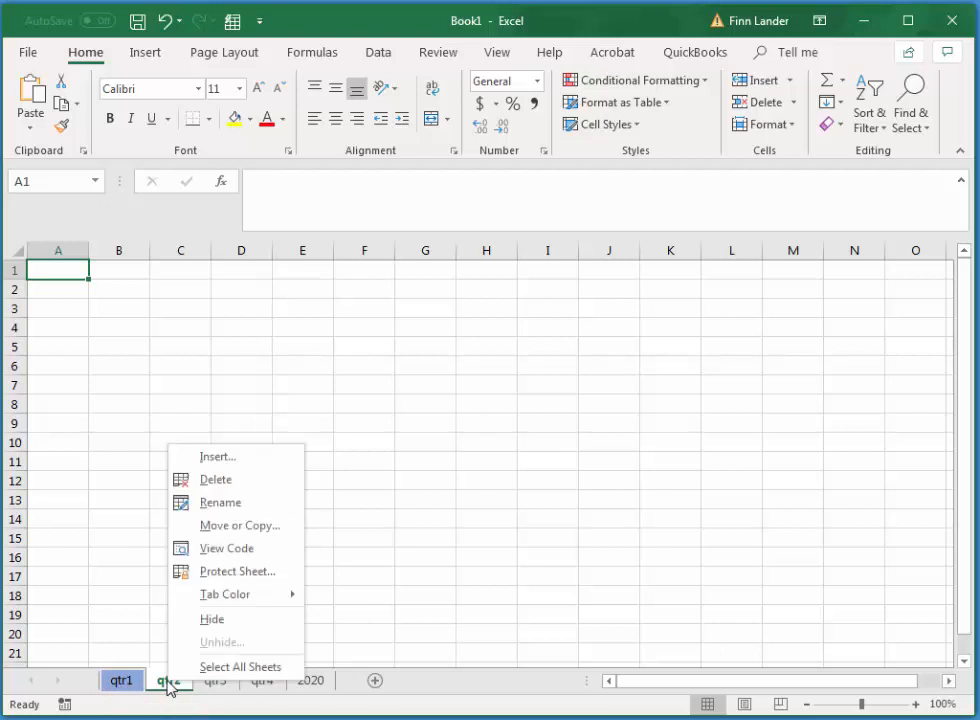
mouse_move(237, 606)
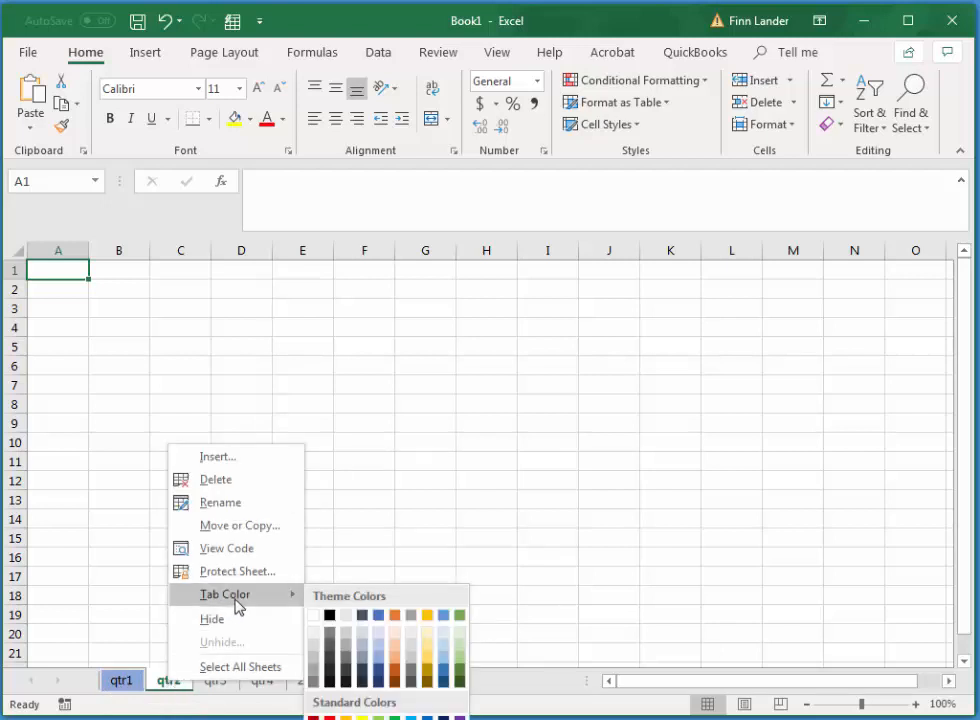
left_click(395, 662)
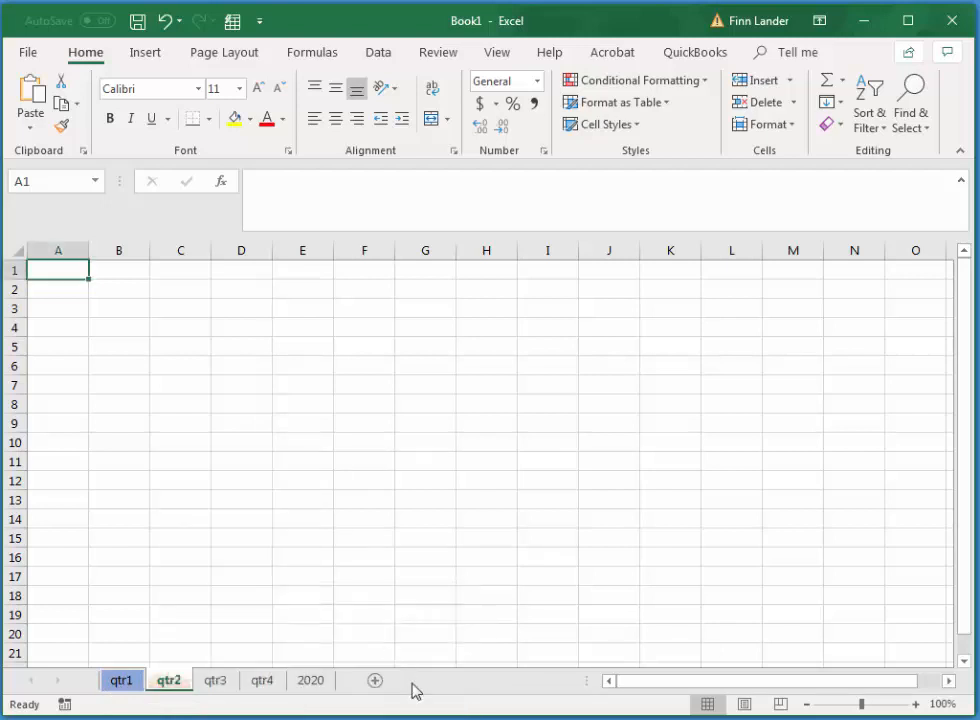
Color the qtr3 sheet tab with the medium-light shade of the gold theme color
left_click(216, 689)
right_click(220, 689)
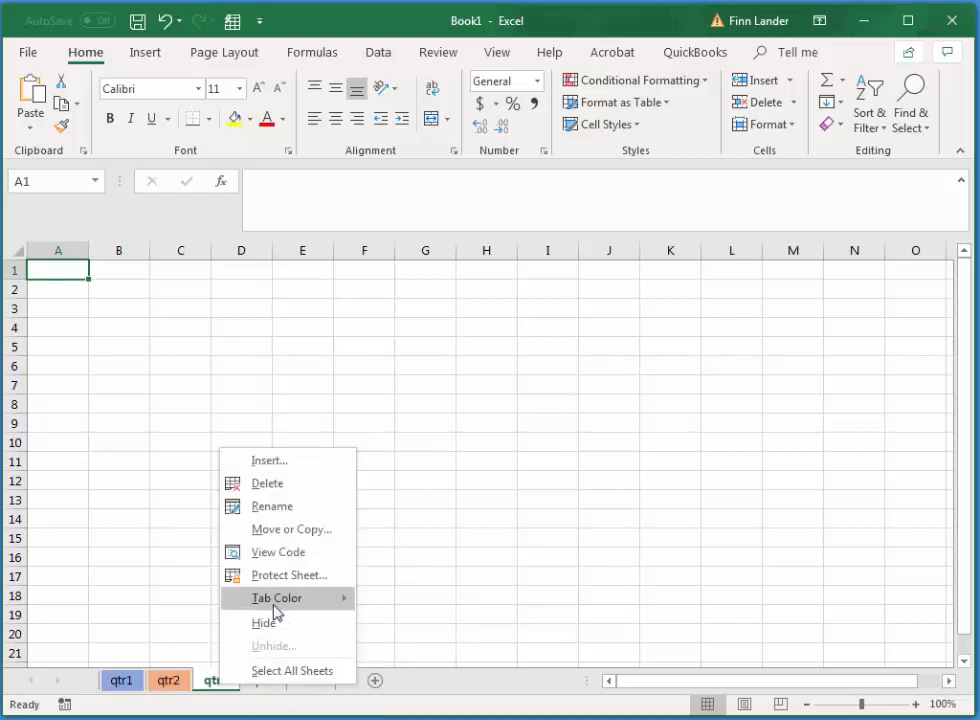
mouse_move(272, 603)
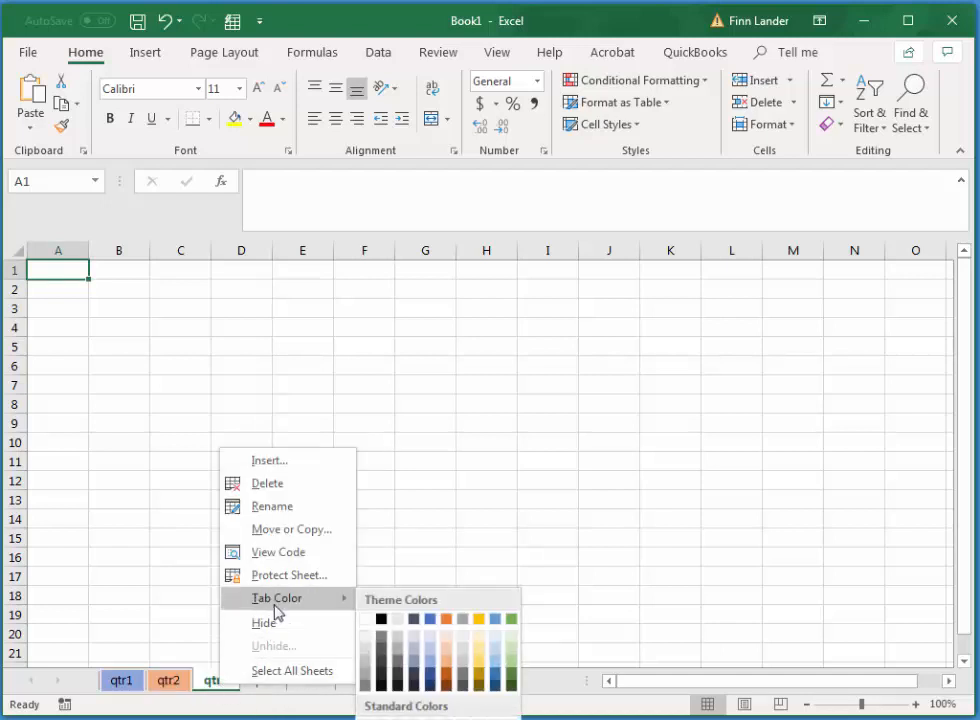
left_click(478, 661)
Color the qtr4 sheet tab with the medium-light shade of the lighter blue theme color
left_click(272, 686)
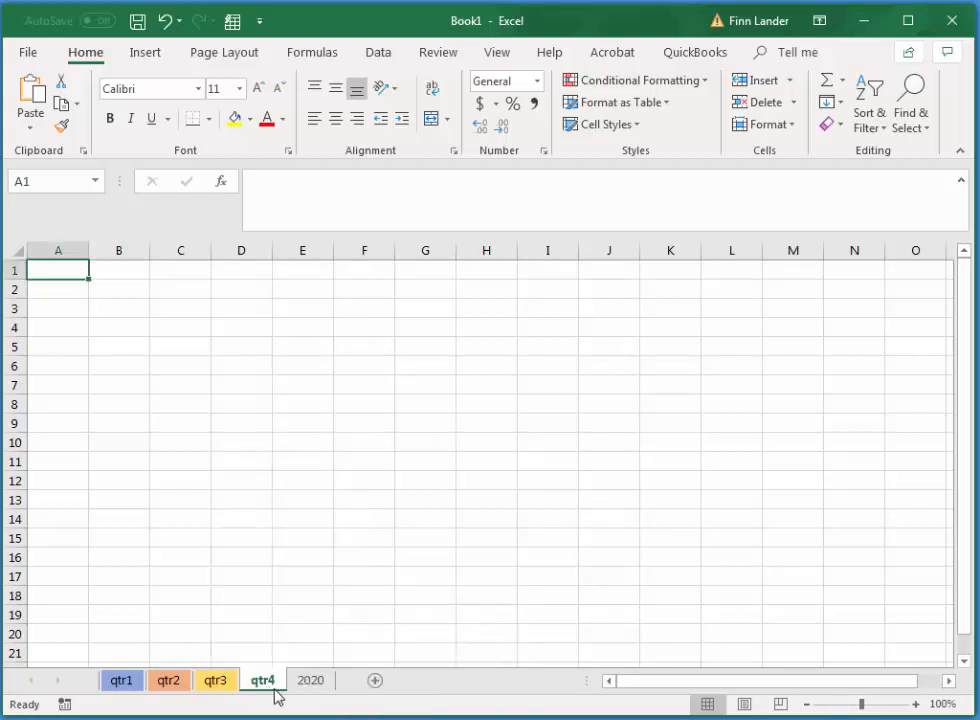
right_click(276, 691)
mouse_move(348, 607)
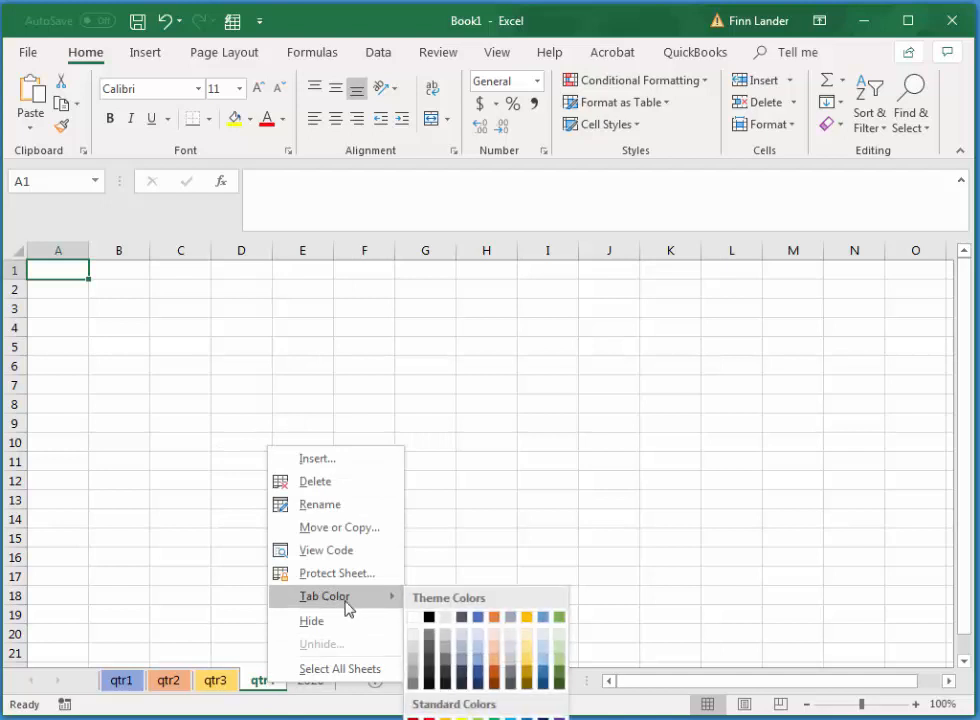
left_click(541, 660)
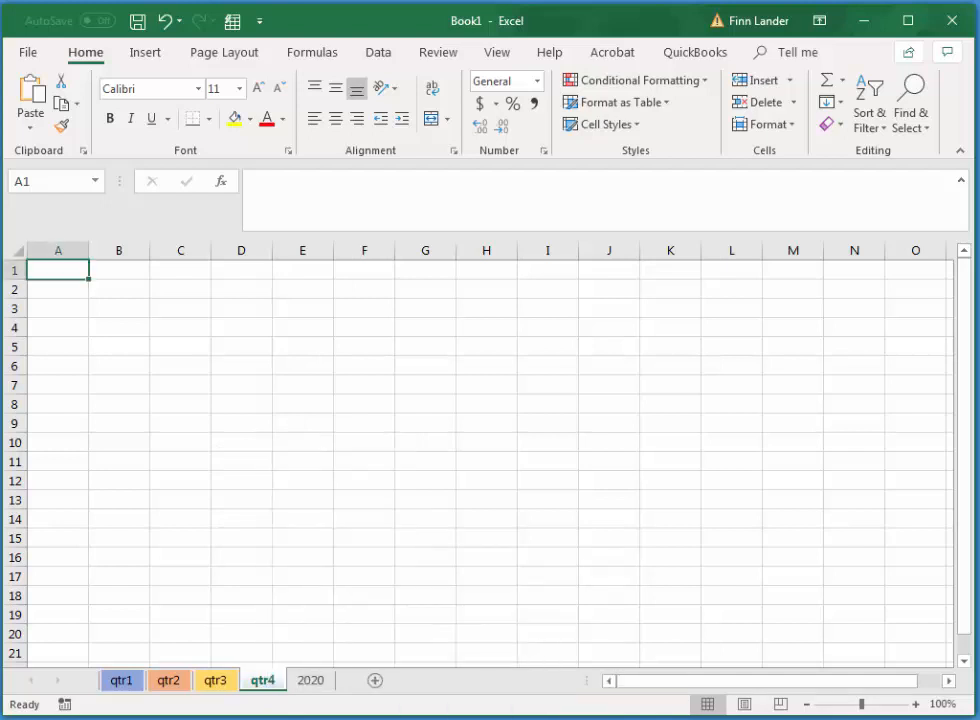
Color the 2020 sheet tab with the medium-light shade of the green theme color
left_click(311, 686)
right_click(324, 690)
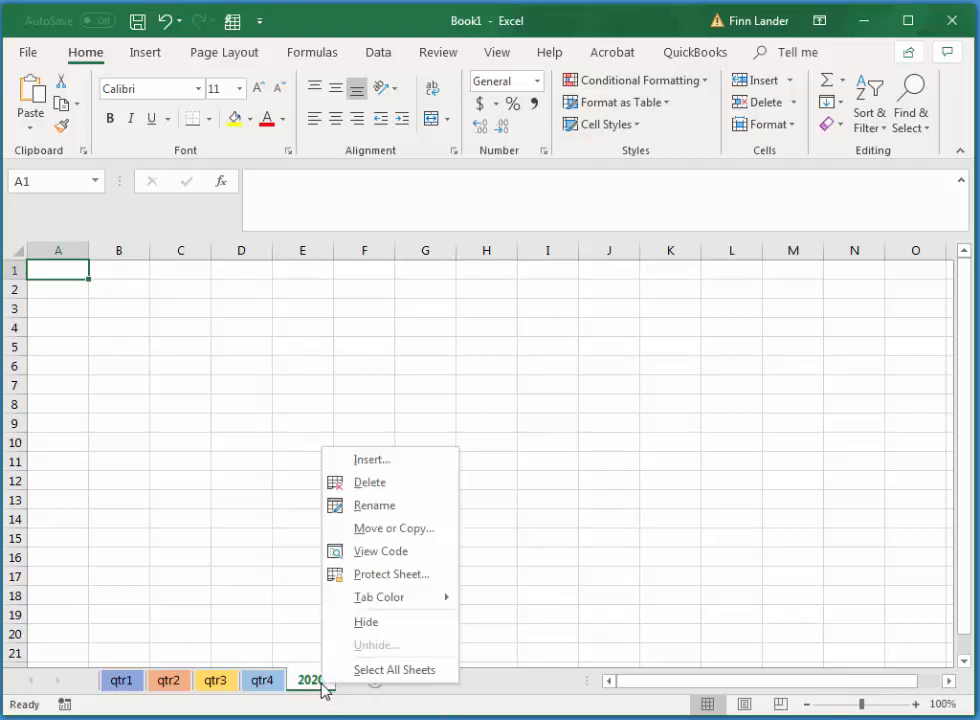
mouse_move(372, 598)
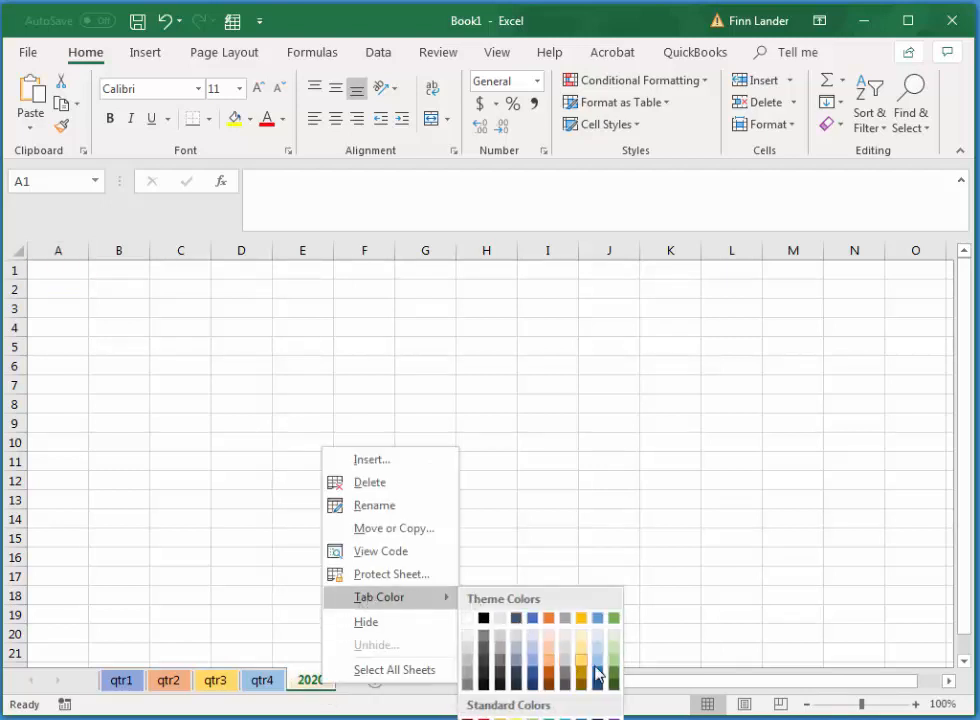
left_click(615, 662)
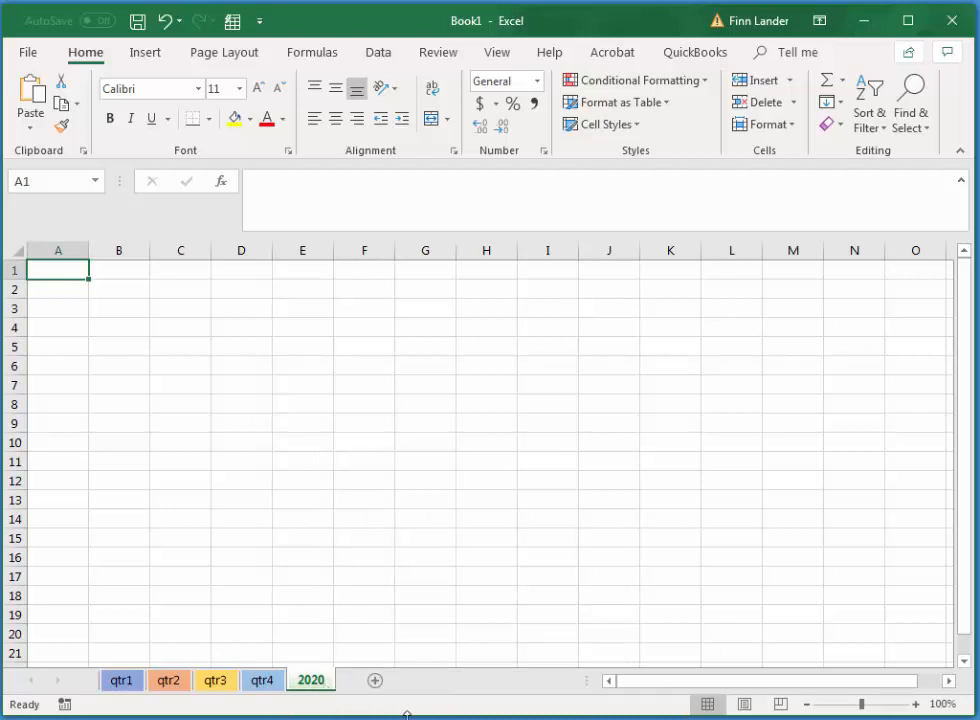
Look through the qtr1, qtr2, qtr3, qtr4 and 2020 worksheets in sequence, back and forth, to compare their tabs and contents
left_click(272, 686)
left_click(214, 688)
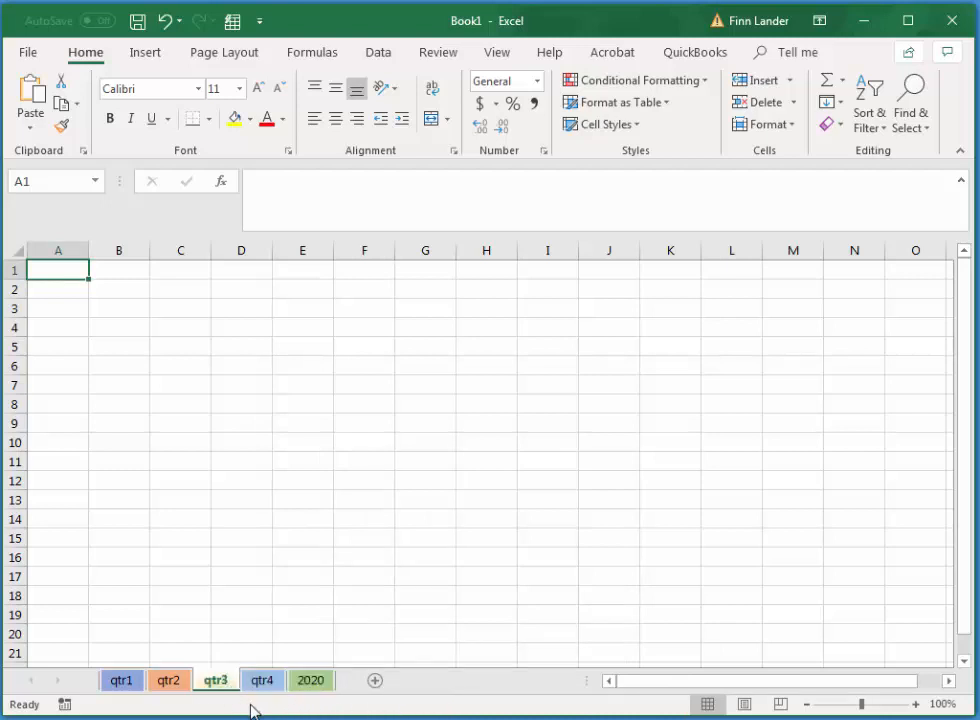
left_click(172, 684)
left_click(123, 684)
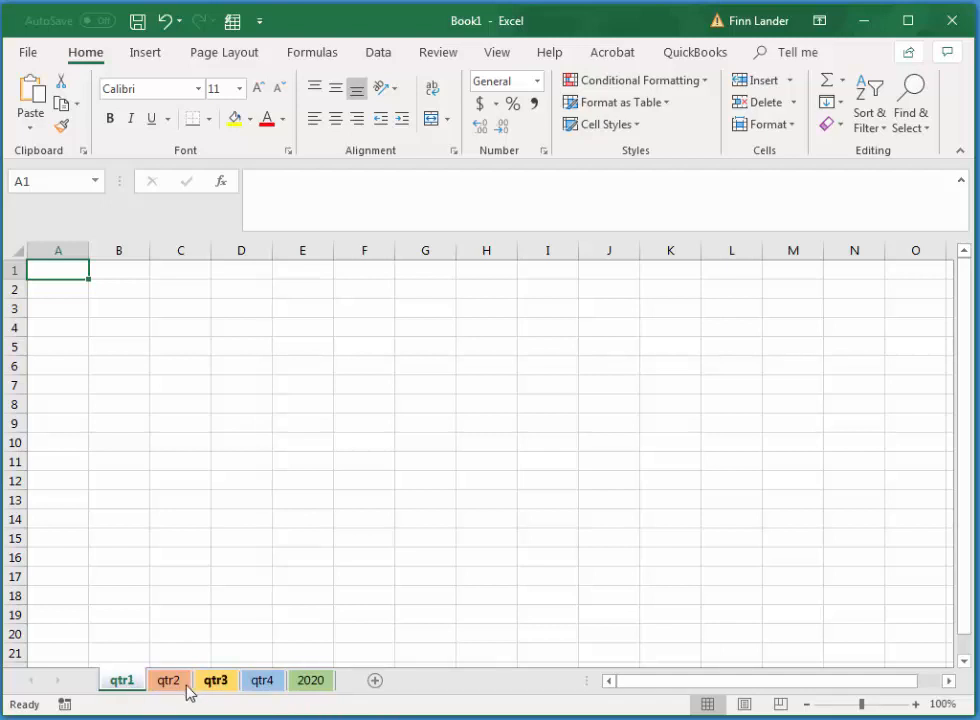
left_click(187, 685)
left_click(214, 689)
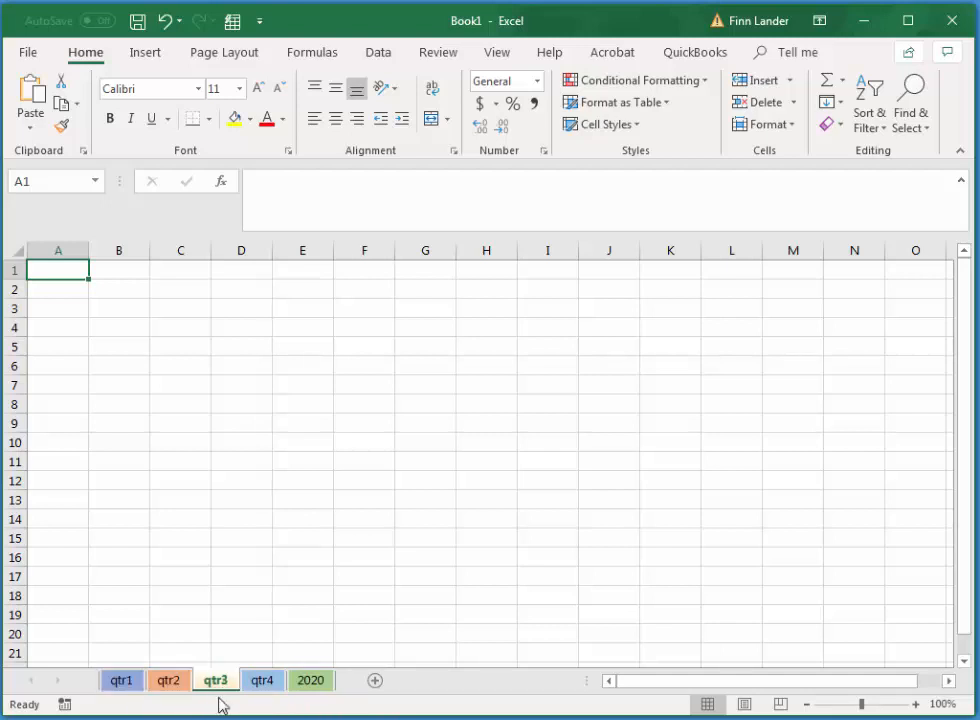
left_click(260, 684)
left_click(306, 692)
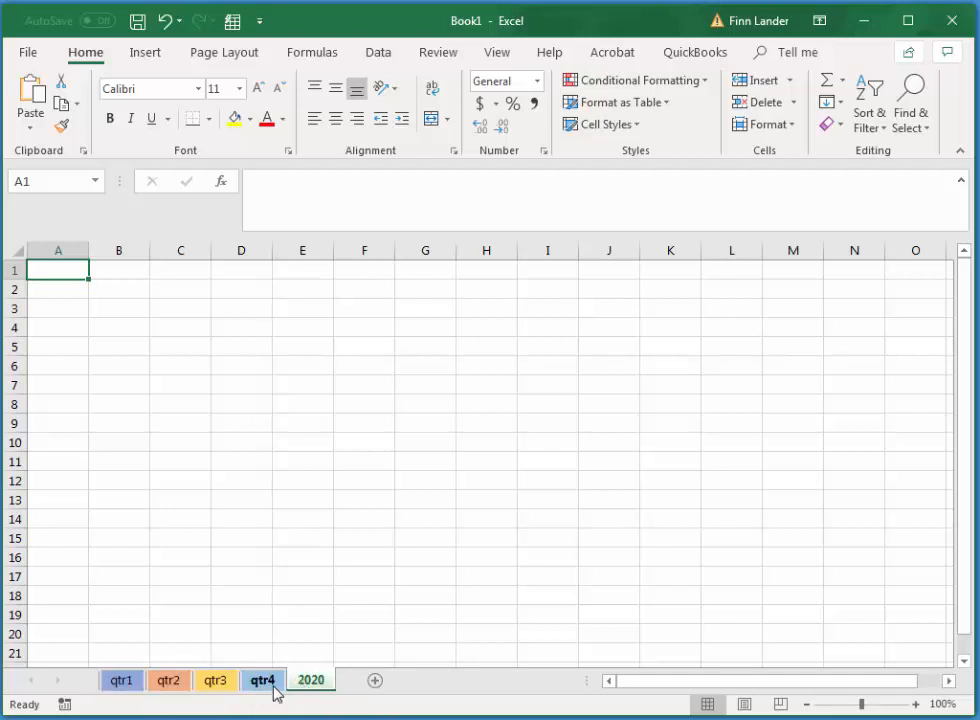
left_click(272, 690)
left_click(221, 692)
left_click(174, 690)
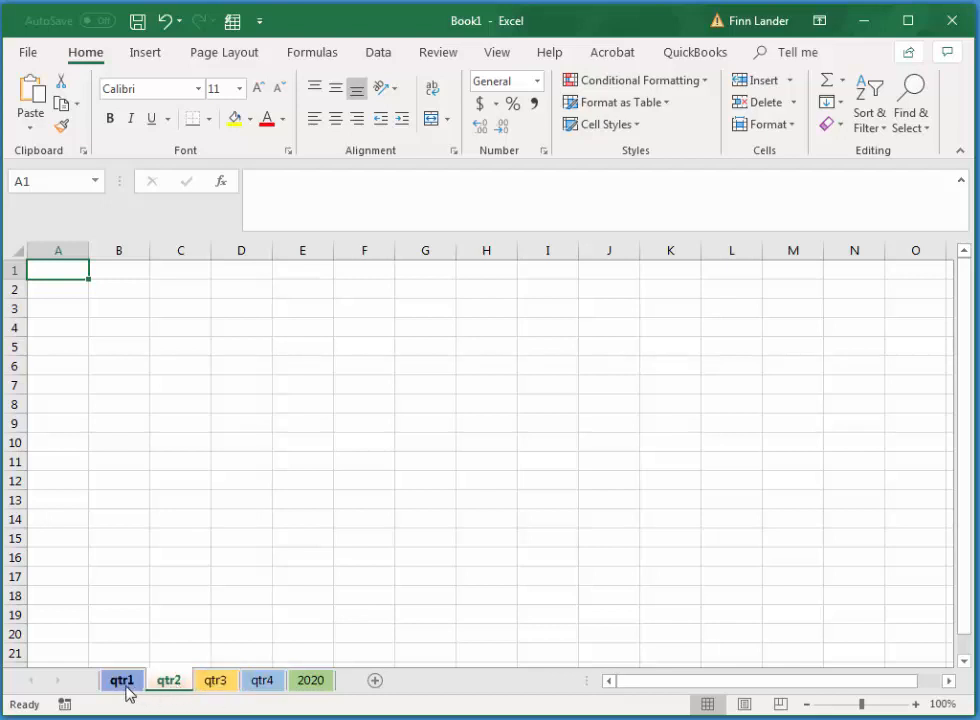
left_click(125, 688)
left_click(168, 688)
left_click(216, 690)
left_click(259, 688)
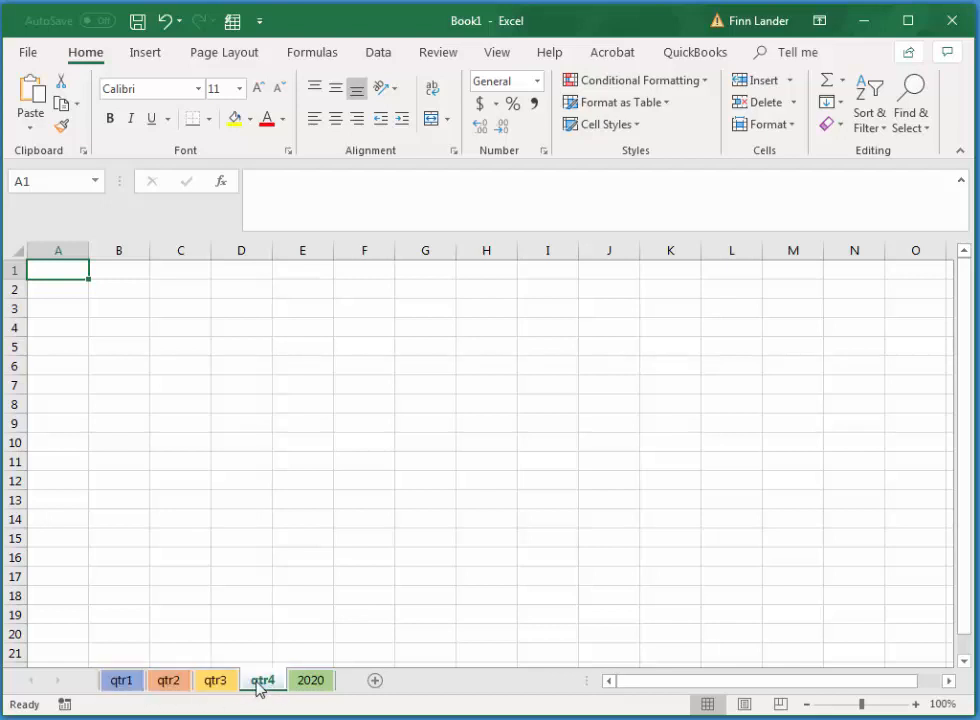
left_click(310, 686)
left_click(266, 688)
left_click(220, 688)
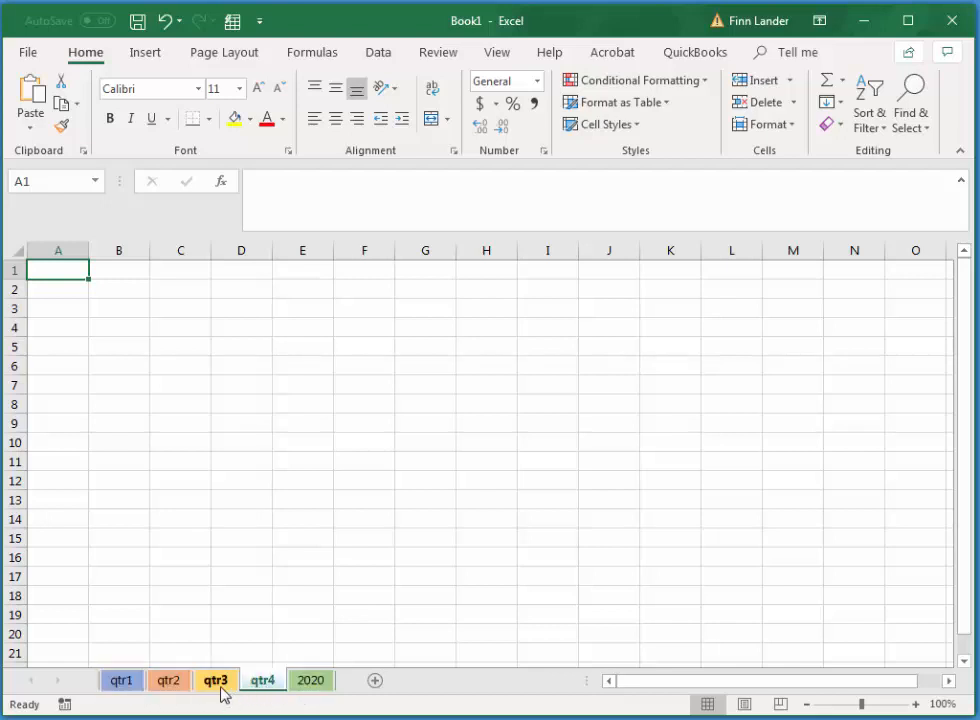
left_click(168, 690)
Group all five worksheets starting from qtr1 and enter "tomato" in cell A1 of the group
left_click(122, 688)
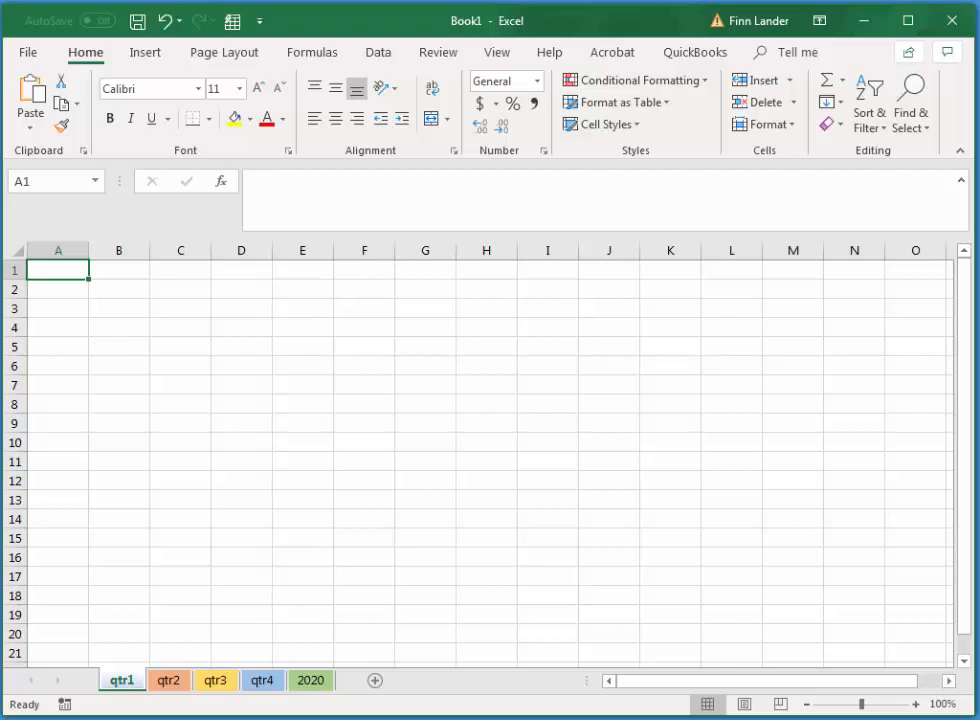
left_click(165, 688, "ctrl")
left_click(218, 688, "ctrl")
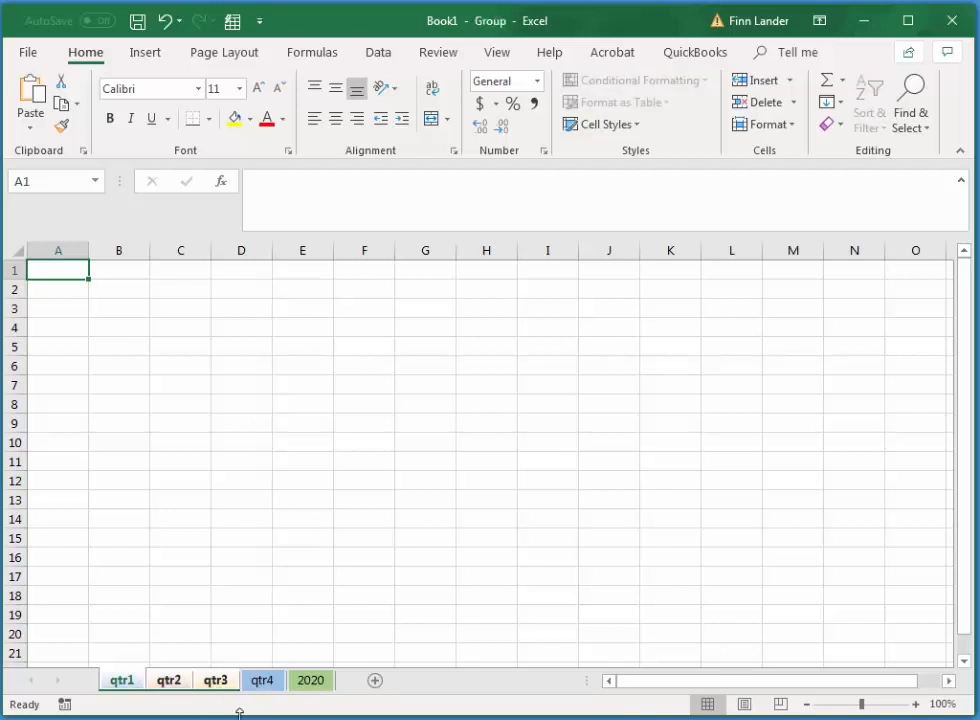
left_click(263, 684, "ctrl")
left_click(325, 684, "ctrl")
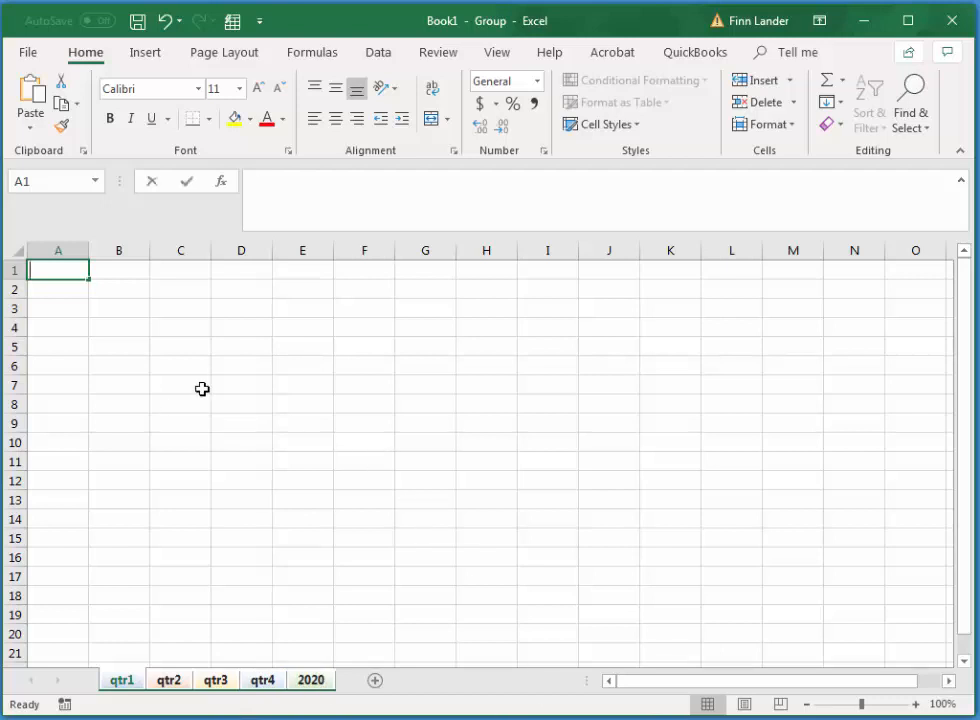
type("tomato")
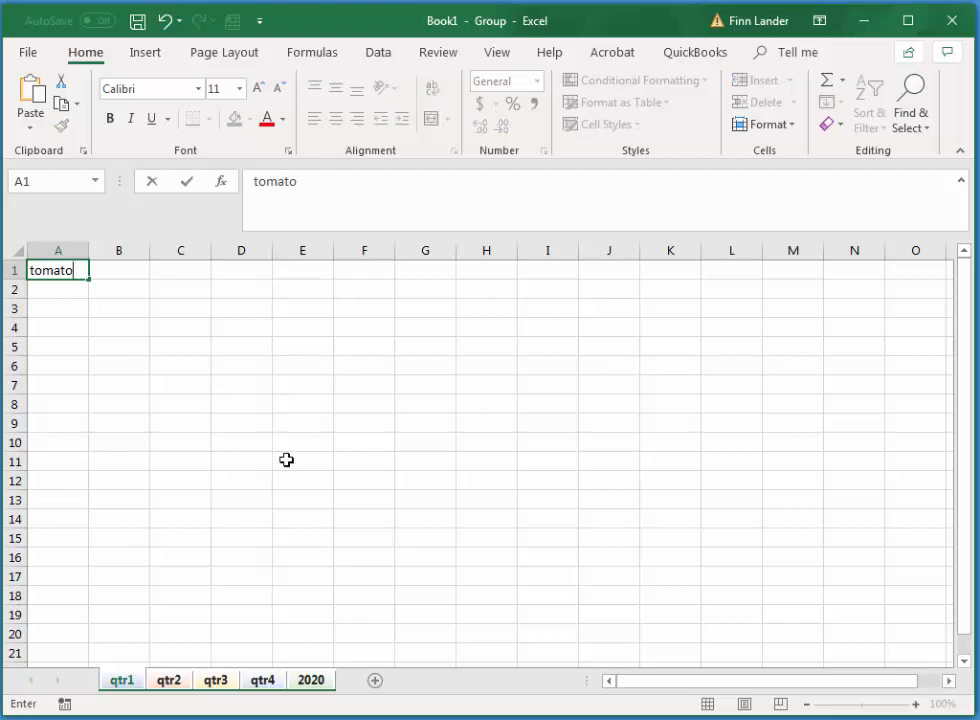
Ungroup the sheets and check cell A1 on each of the five worksheets for the grouped entry
left_click(316, 684)
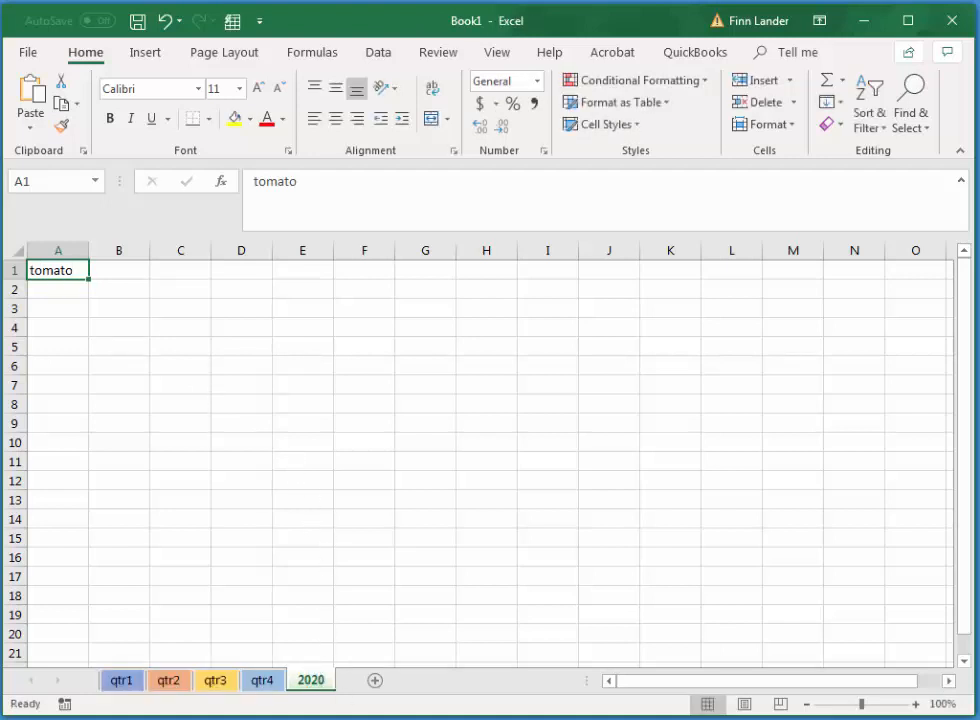
left_click(259, 683)
left_click(216, 683)
left_click(170, 683)
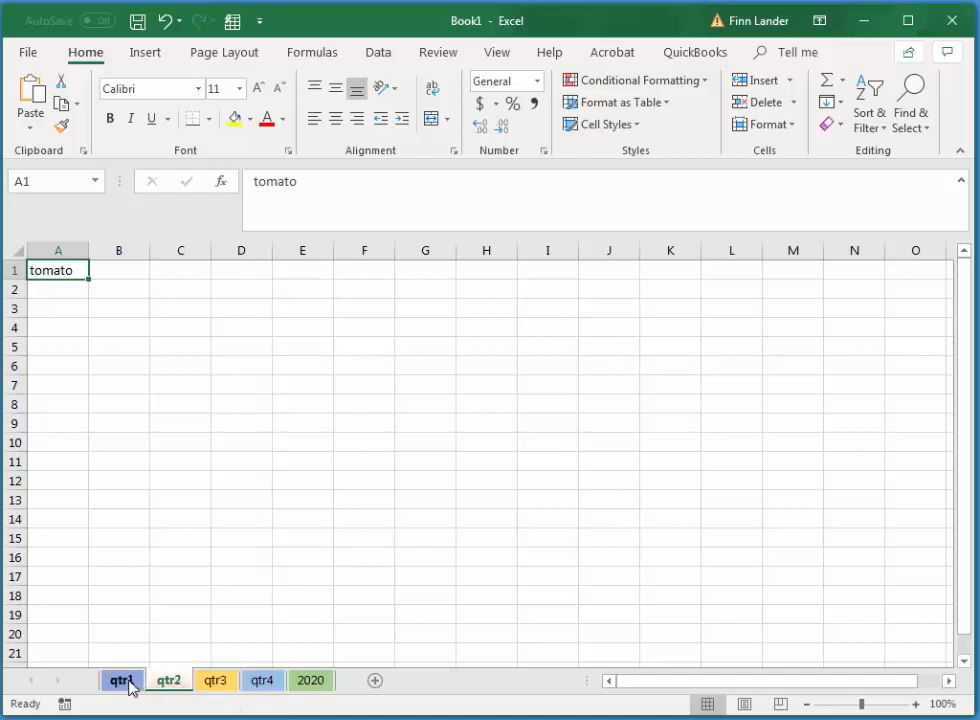
left_click(123, 683)
left_click(170, 683)
left_click(216, 683)
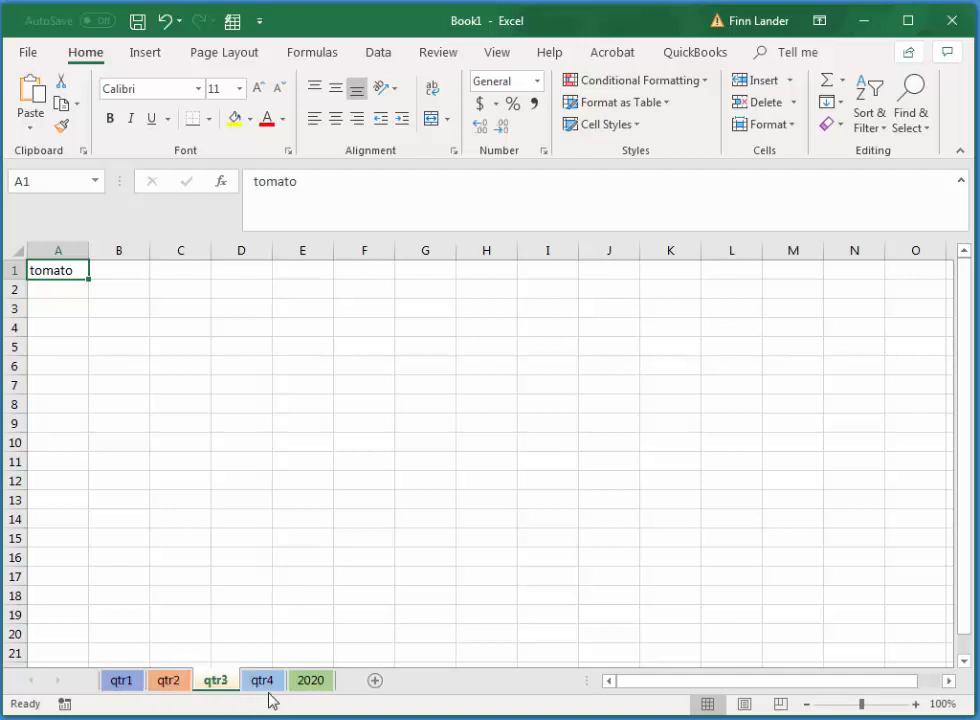
left_click(262, 683)
left_click(317, 686)
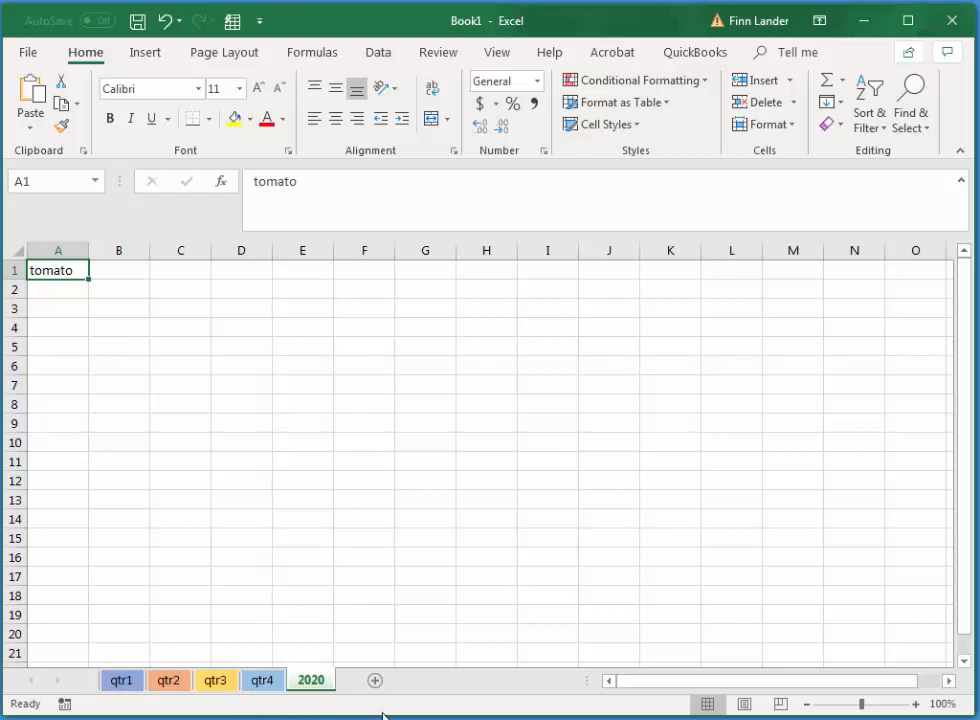
Group only the qtr1, qtr3 and 2020 worksheets and enter "apple" in cell D11
left_click(124, 683)
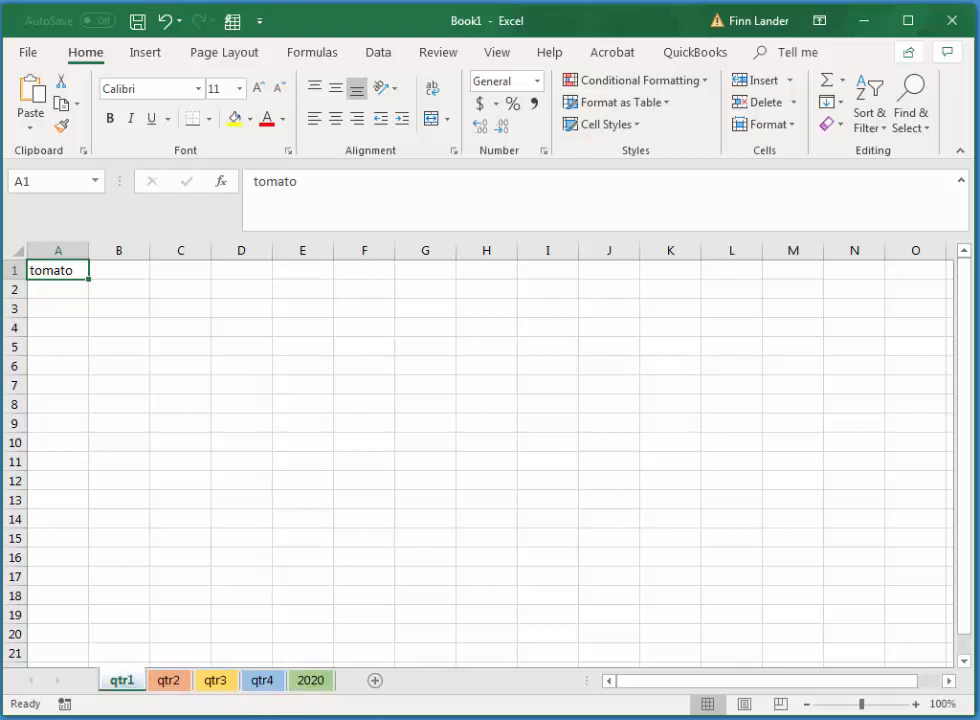
left_click(218, 686, "ctrl")
left_click(313, 686, "ctrl")
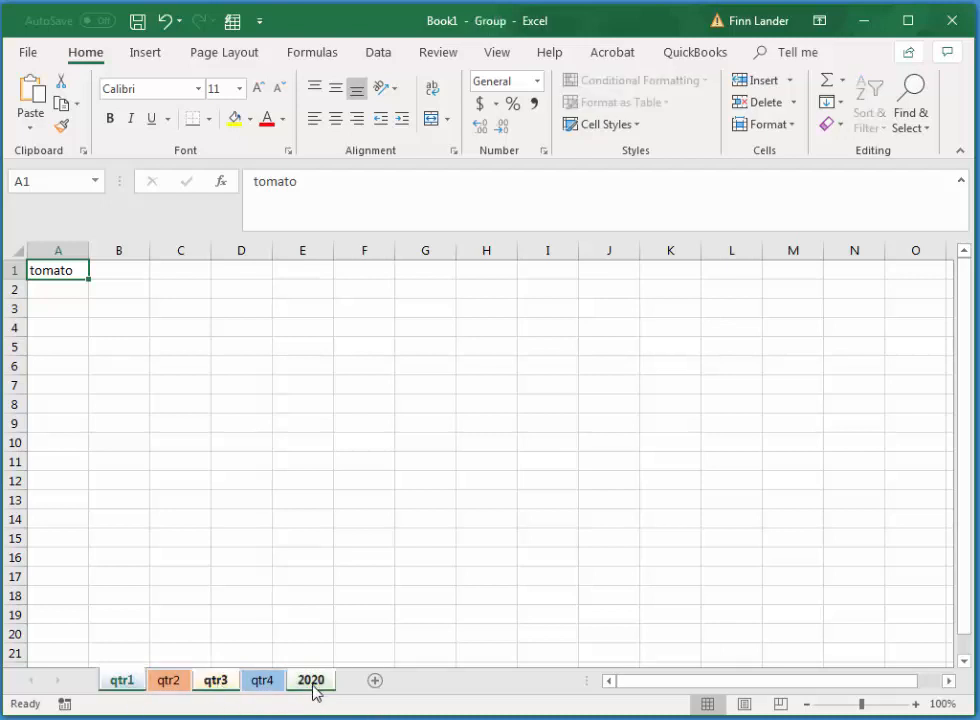
left_click(234, 464)
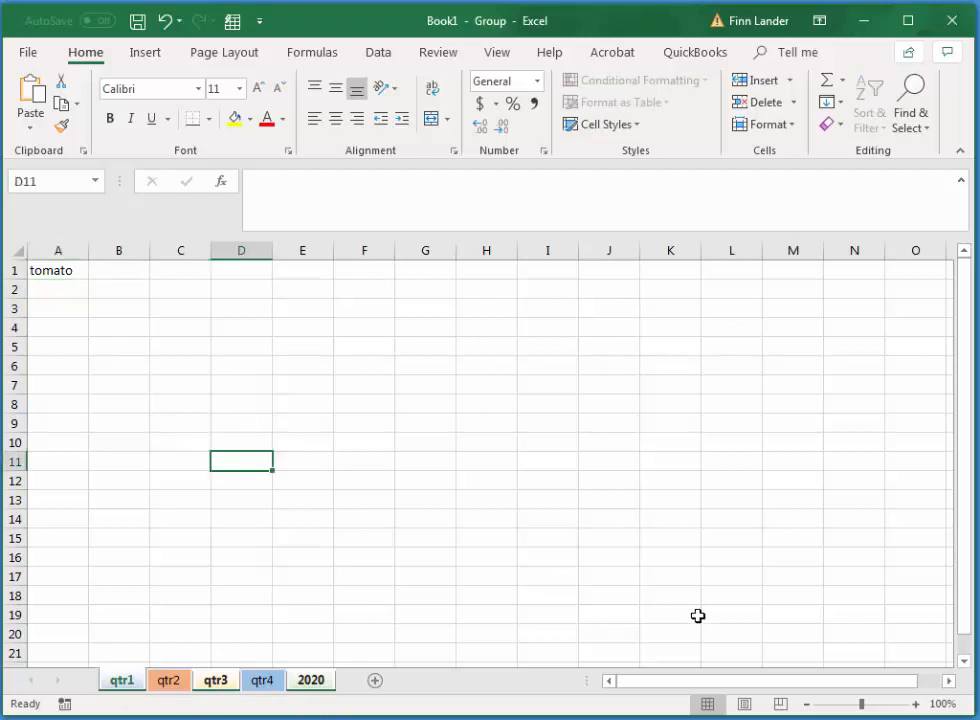
type("apple")
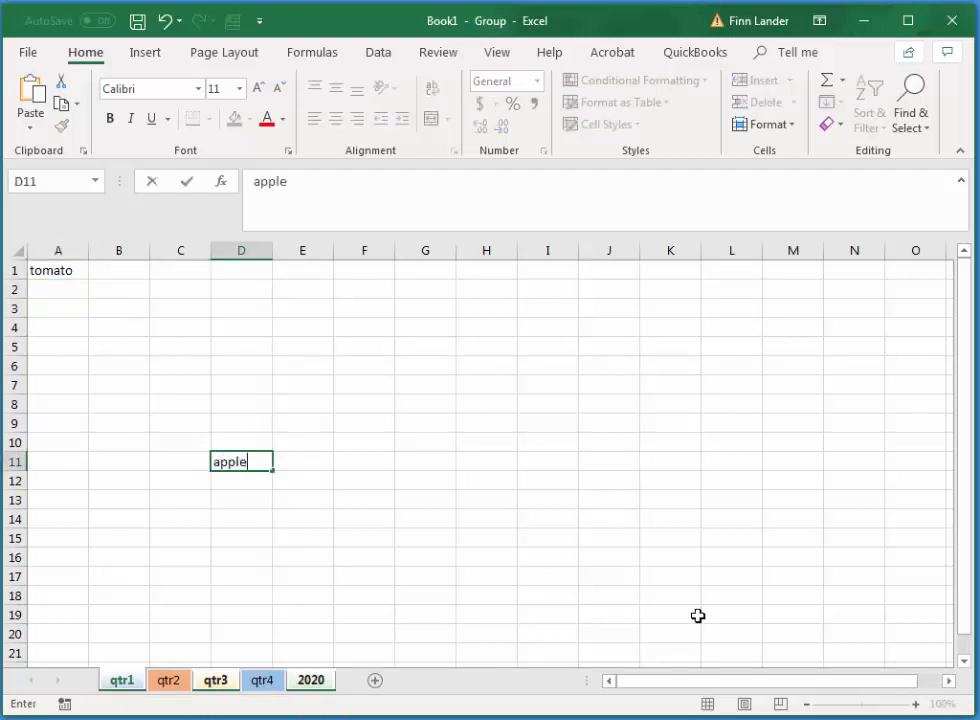
key("Tab")
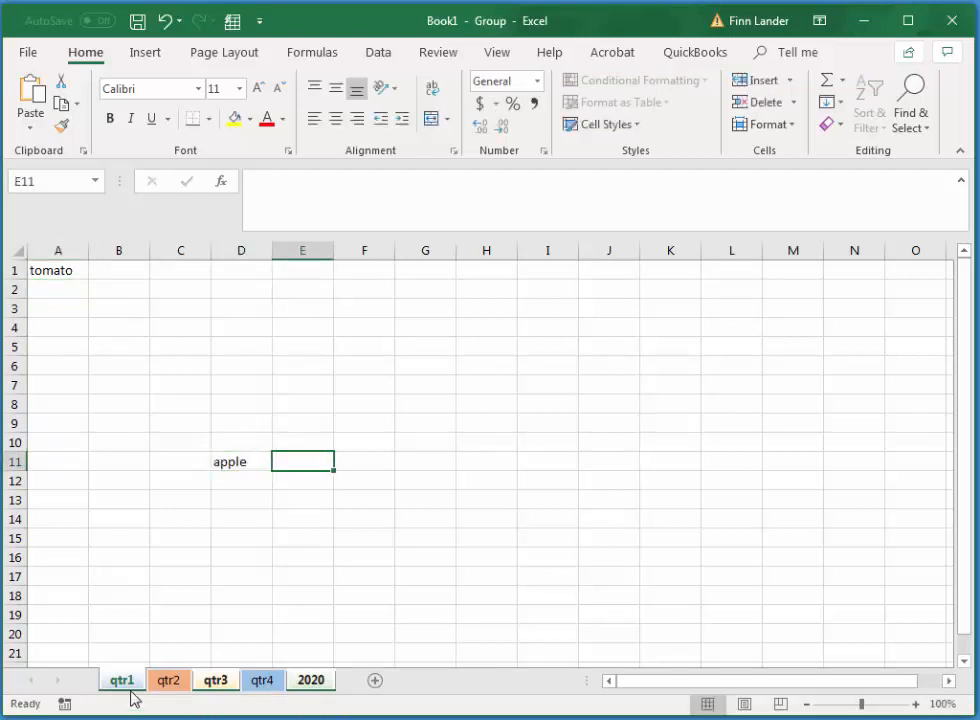
Ungroup the sheets and check cell D11 on each of the five worksheets for the grouped entry
left_click(165, 686)
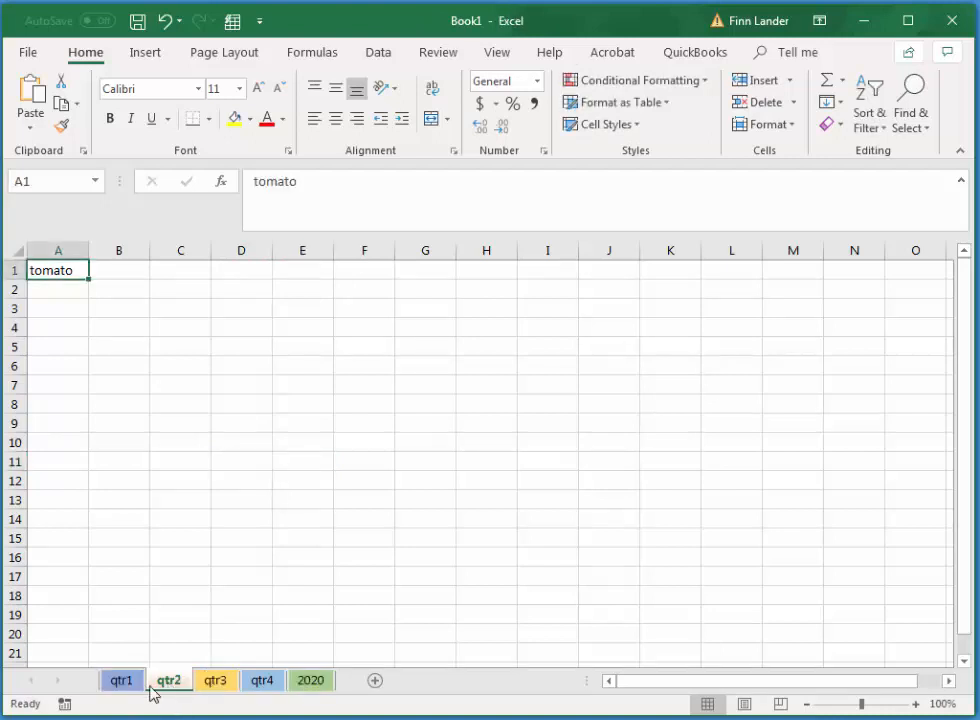
left_click(125, 684)
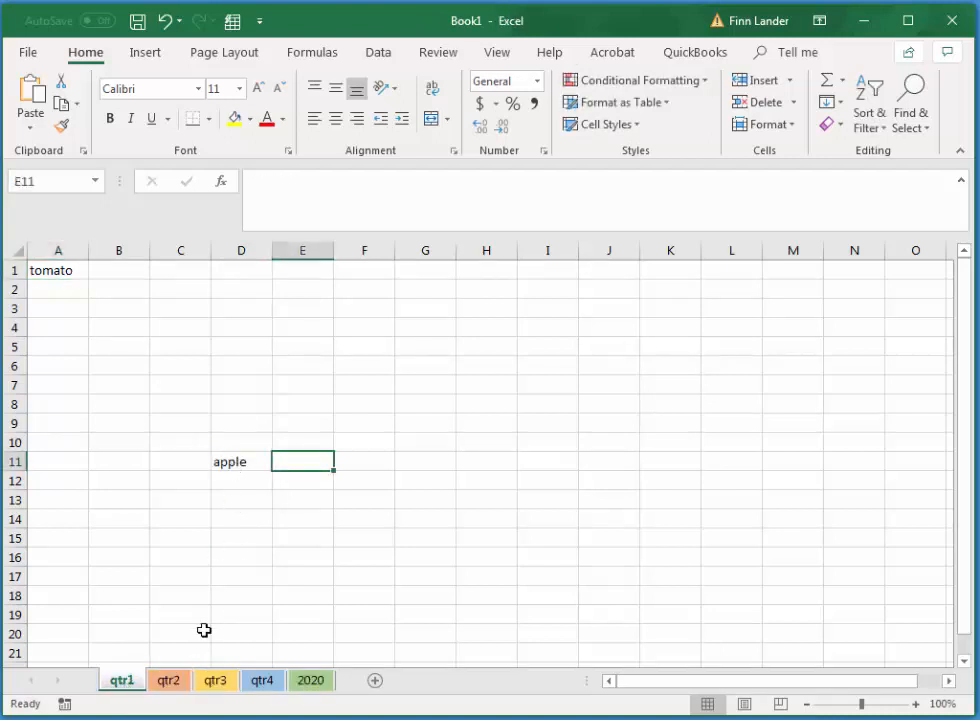
left_click(182, 686)
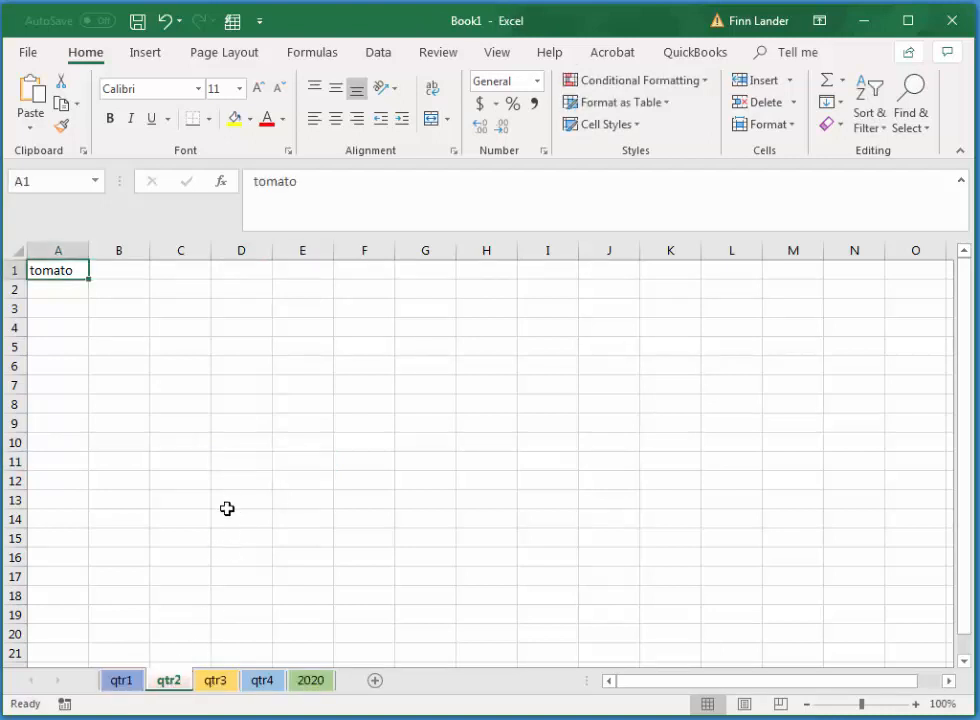
left_click(222, 684)
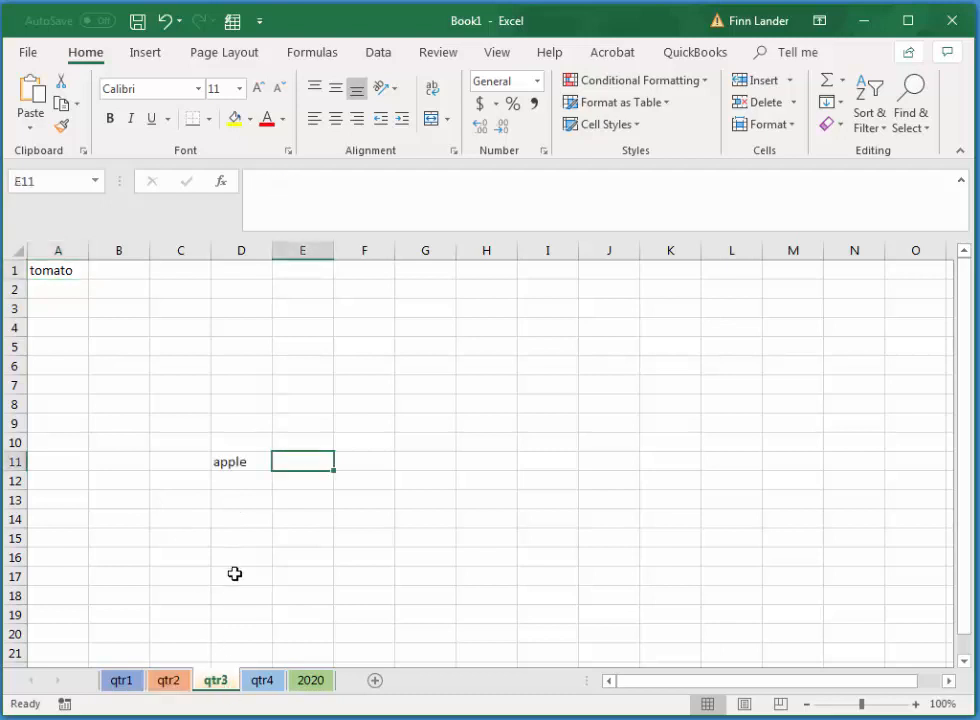
left_click(260, 683)
left_click(315, 684)
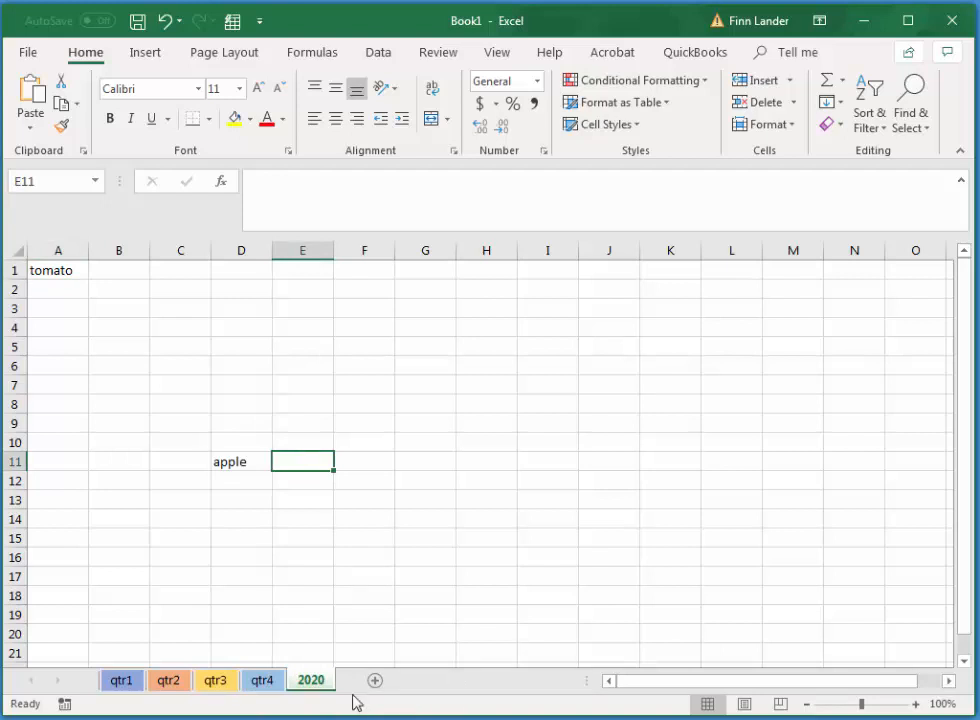
Group all five worksheets from the 2020 sheet and clear the contents of A1:F17 on them
left_click(262, 683, "ctrl")
left_click(215, 683, "ctrl")
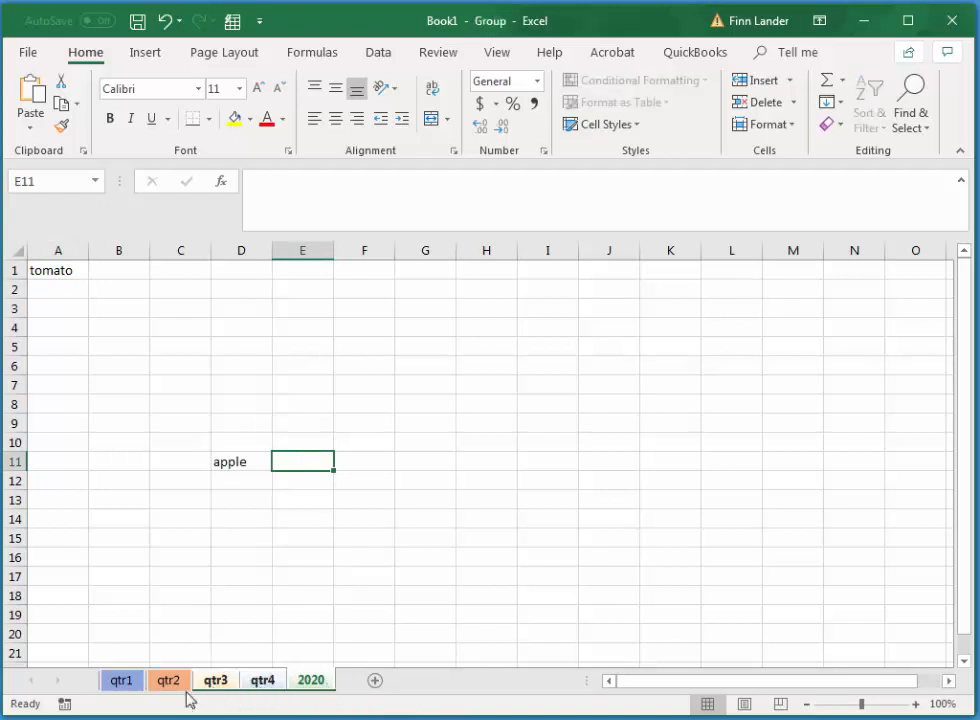
left_click(168, 683, "ctrl")
left_click_drag(365, 575, 57, 283)
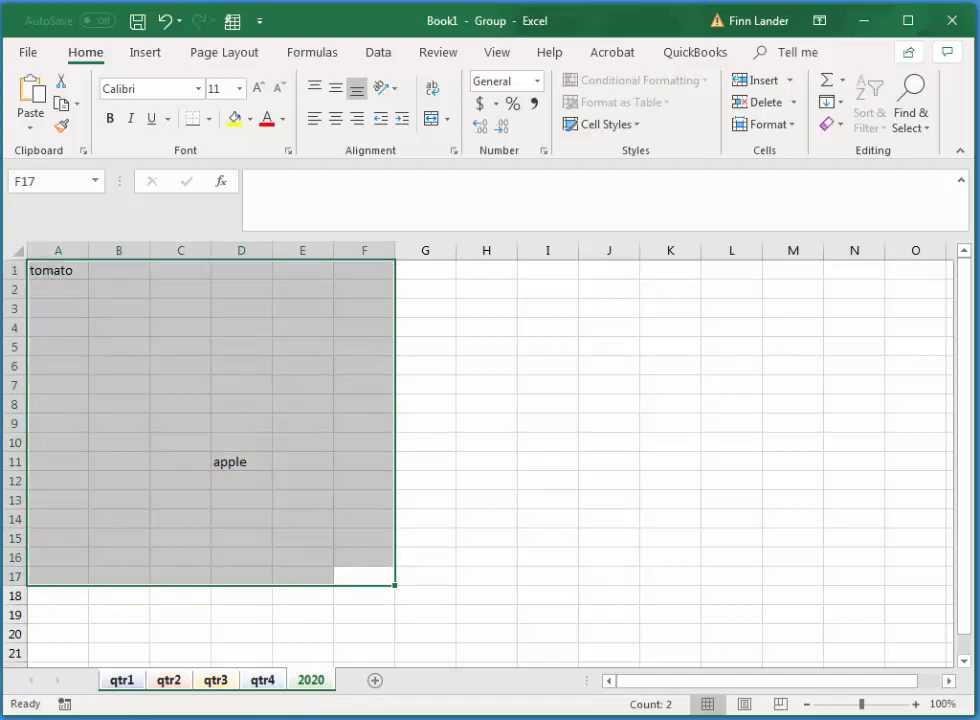
key("Delete")
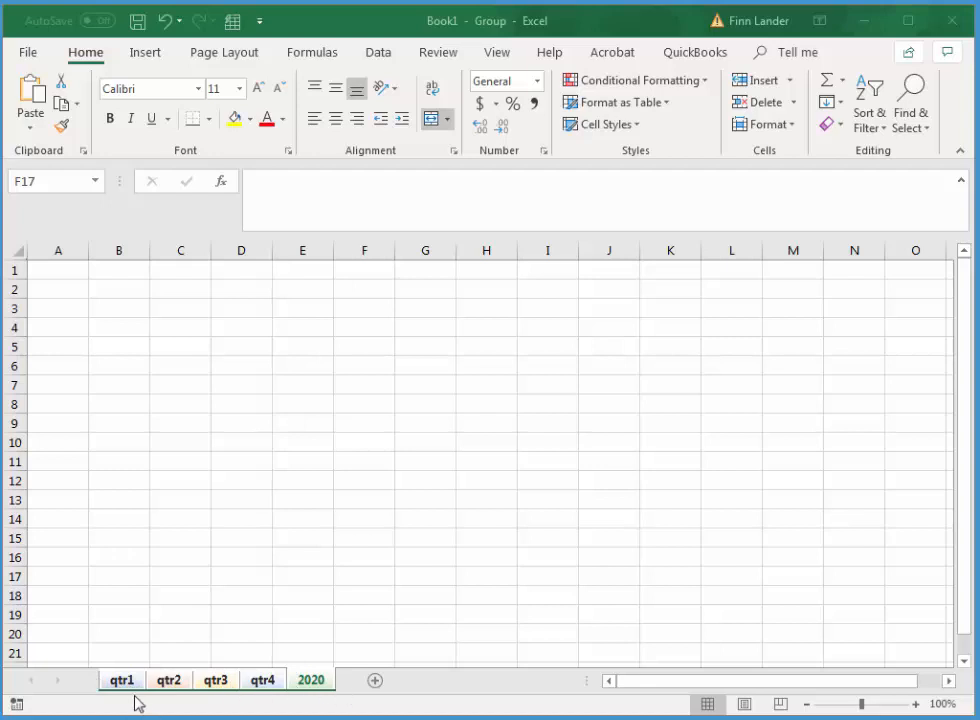
Ungroup the worksheets, then group qtr1 to qtr4 with the 2020 sheet again, keeping 2020 as the active sheet
left_click(300, 686)
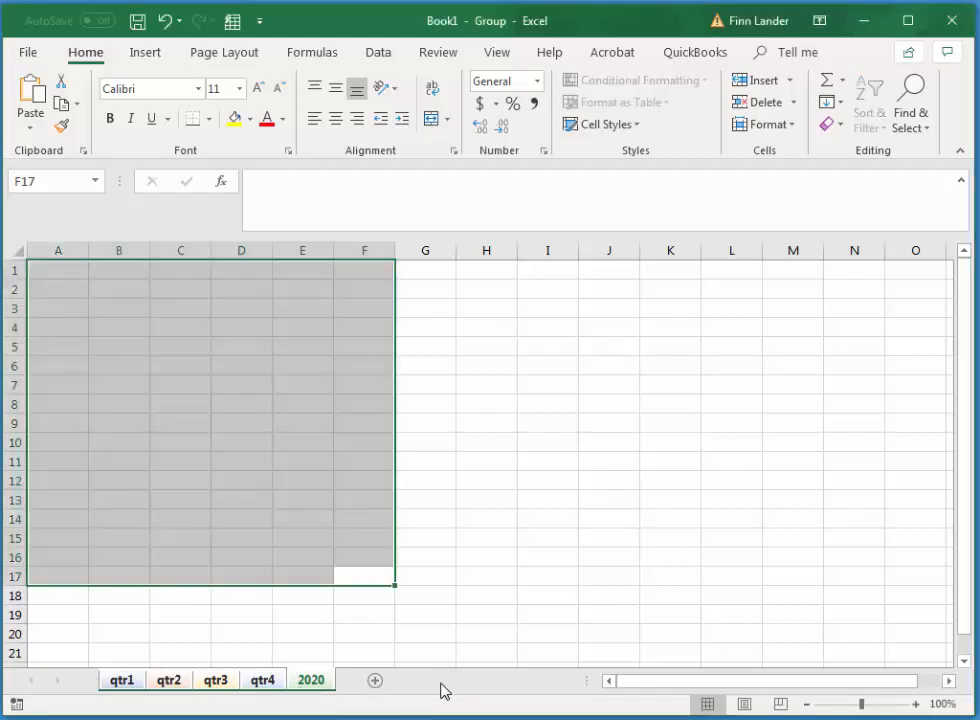
left_click(266, 688)
left_click(308, 689)
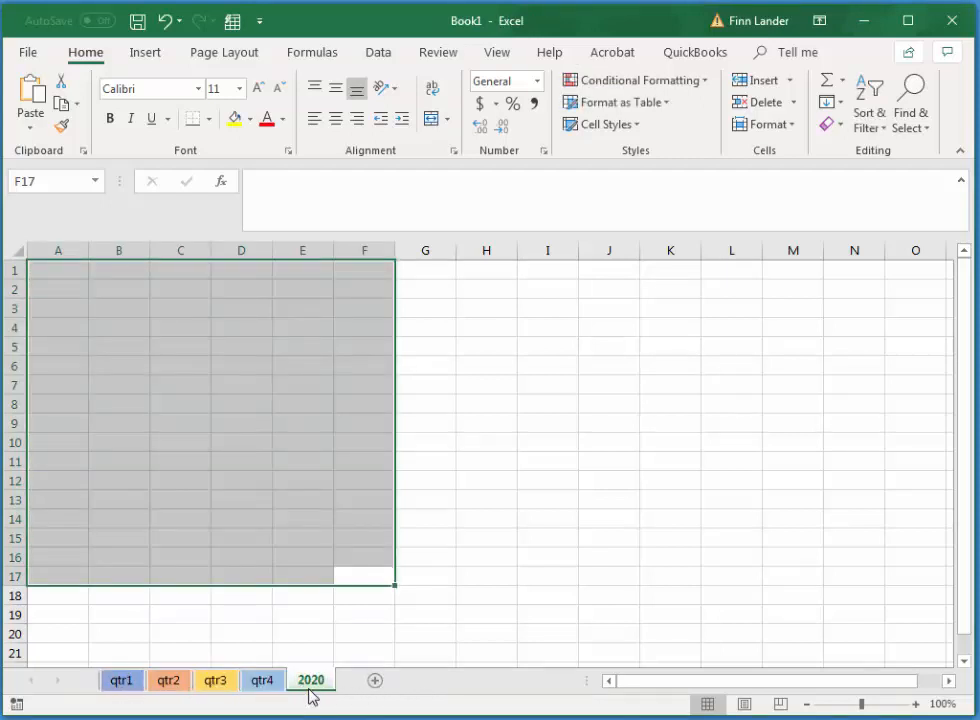
left_click(265, 686, "ctrl")
left_click(220, 686, "ctrl")
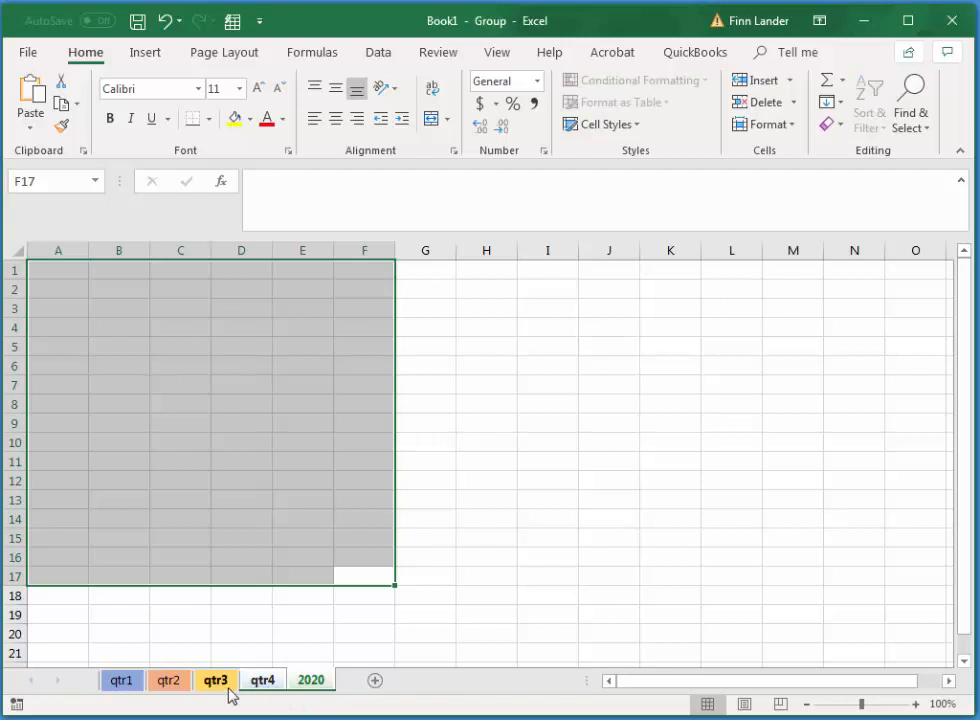
left_click(178, 688, "ctrl")
left_click(127, 689, "ctrl")
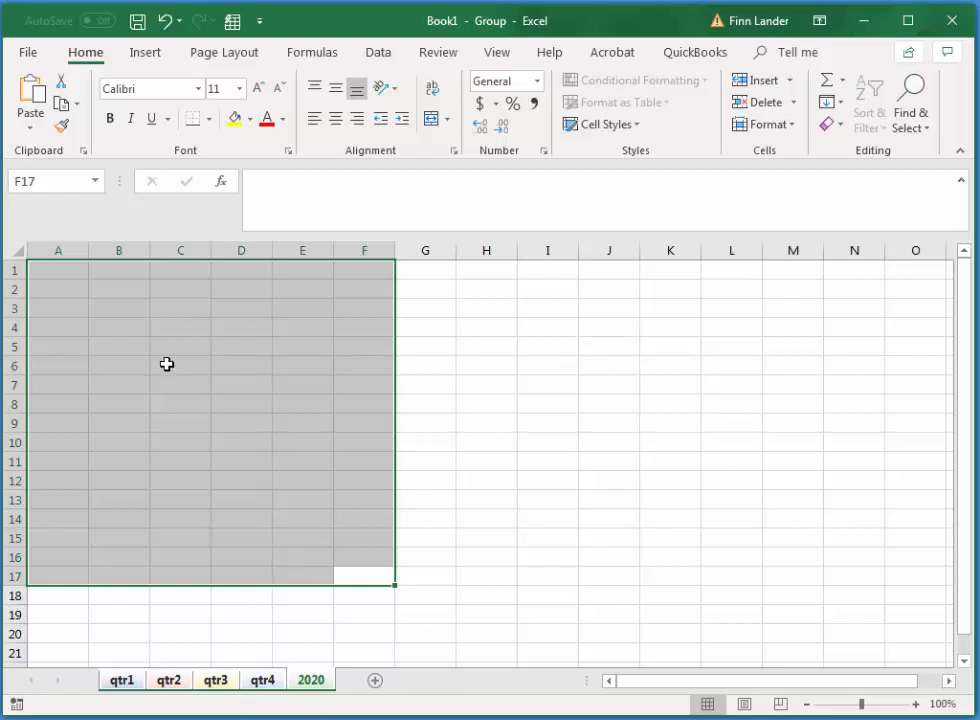
Enter the title "1st Quarter Sales" in cell A1 of the grouped sheets
left_click(67, 271)
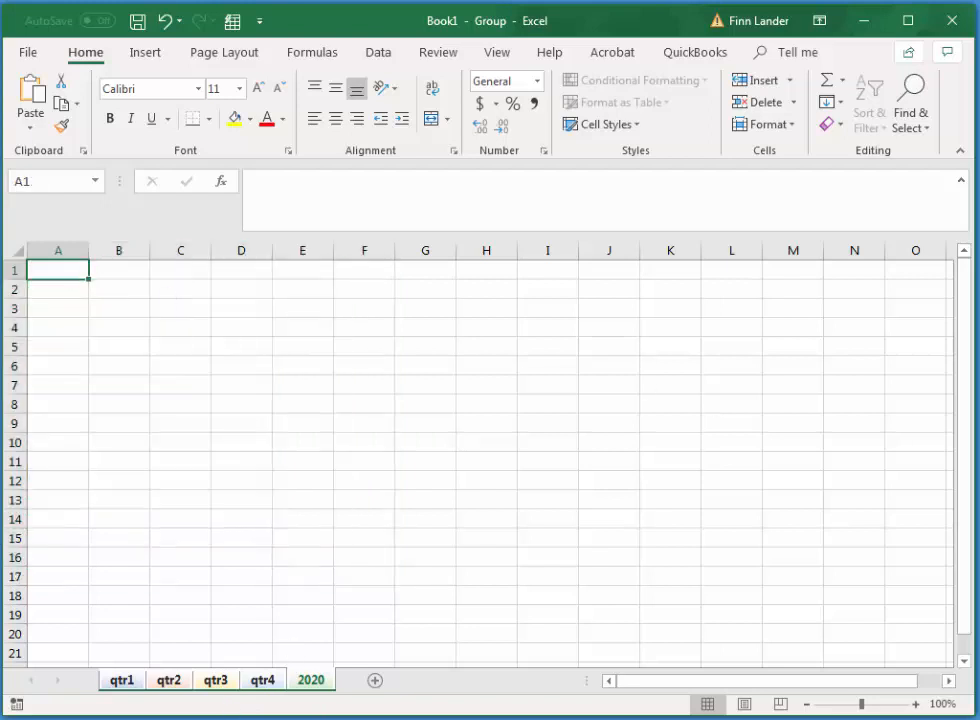
type("1st")
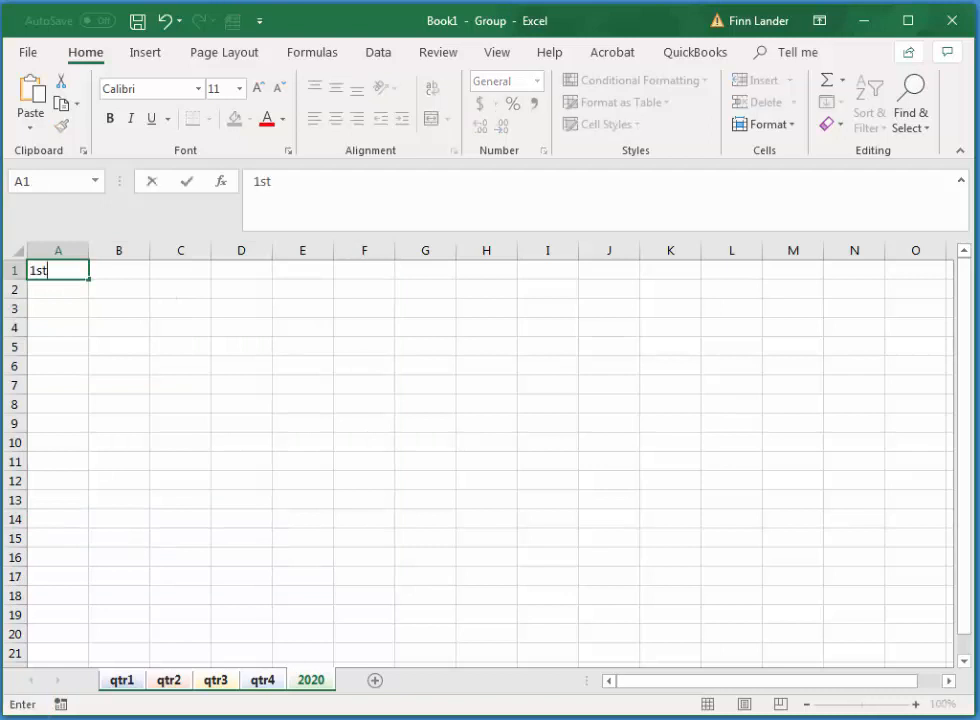
type(" Quarter Sales")
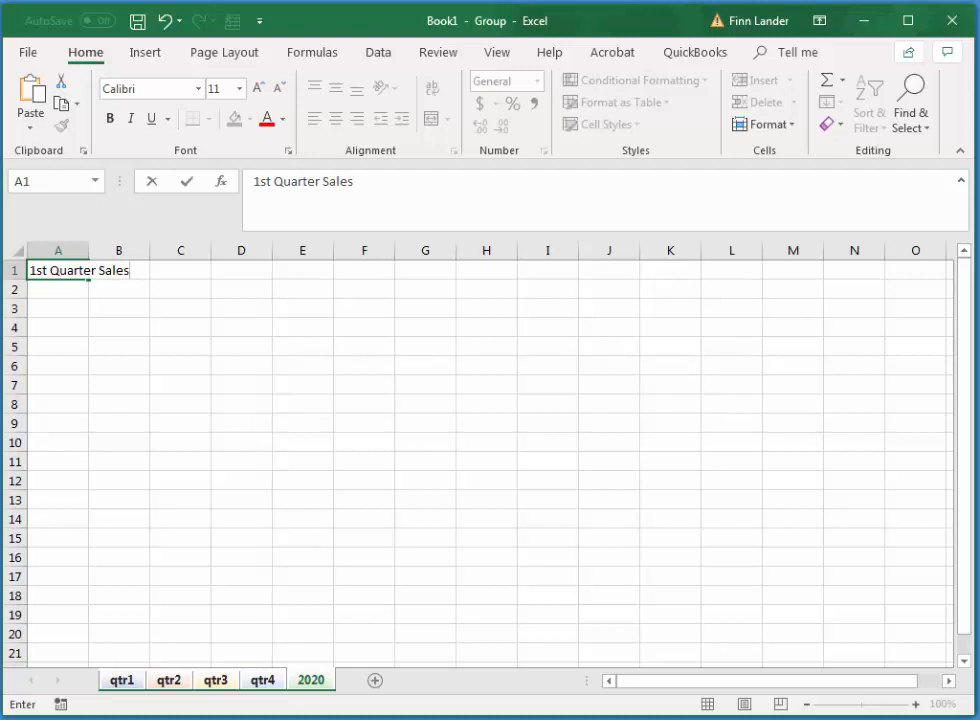
key("Return")
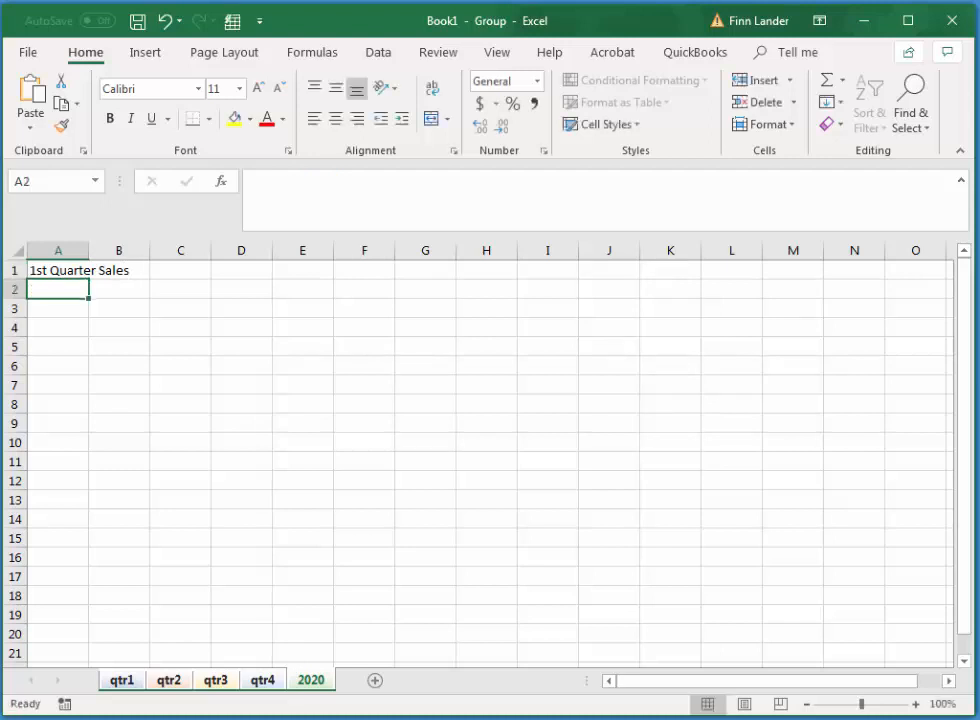
Enter "January" in B2, fill the month series across to D2, and enter "Totals" in E2
key("Right")
type("Jan")
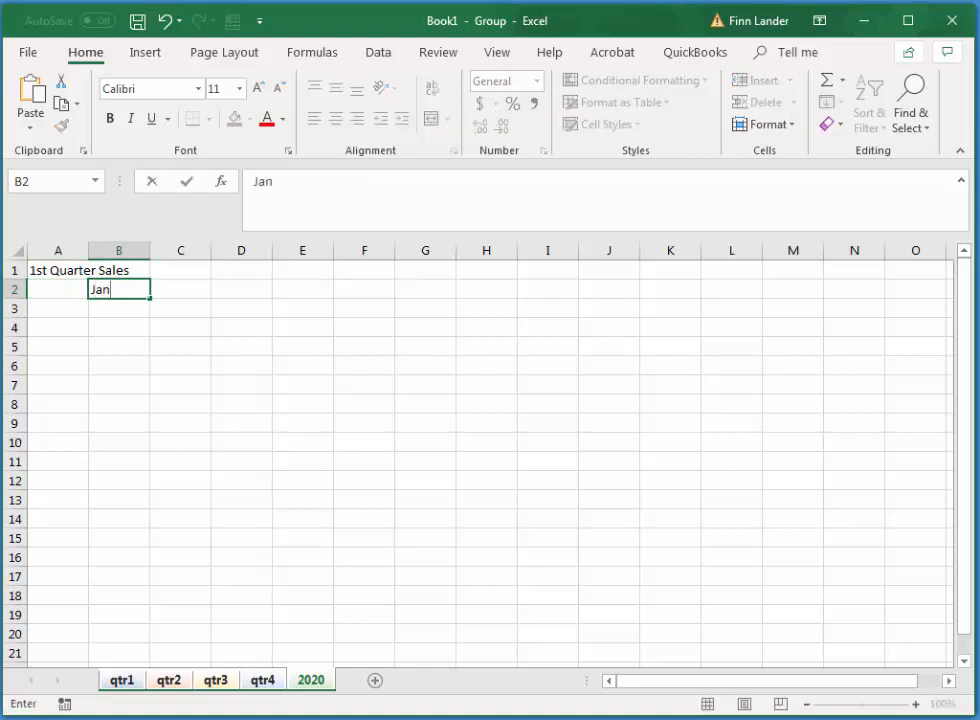
type("uary")
key("Return")
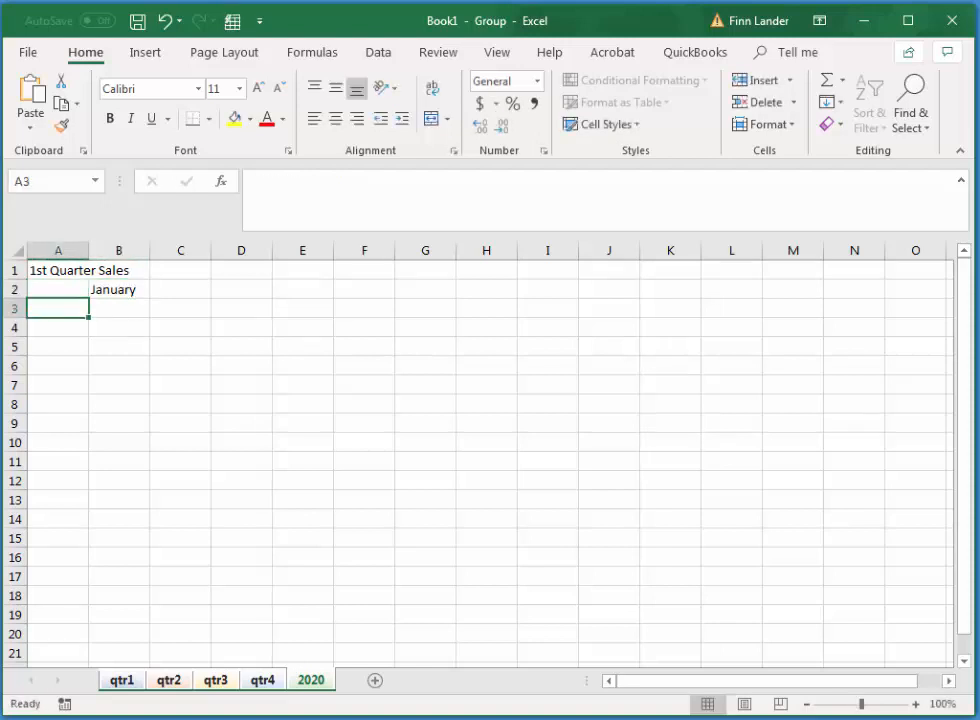
left_click(117, 288)
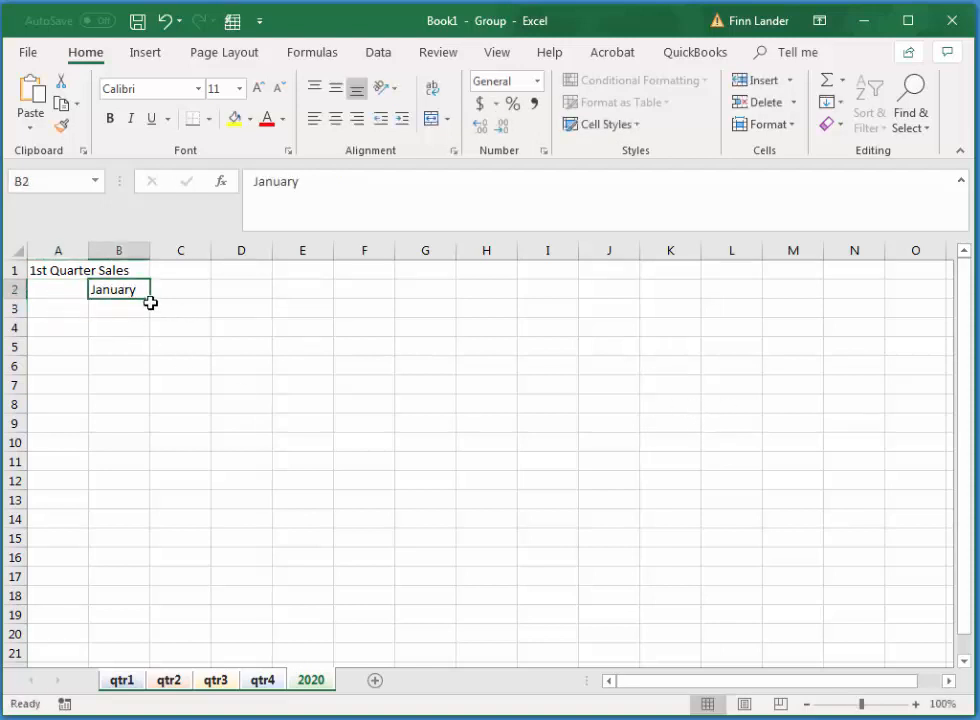
left_click_drag(150, 299, 260, 293)
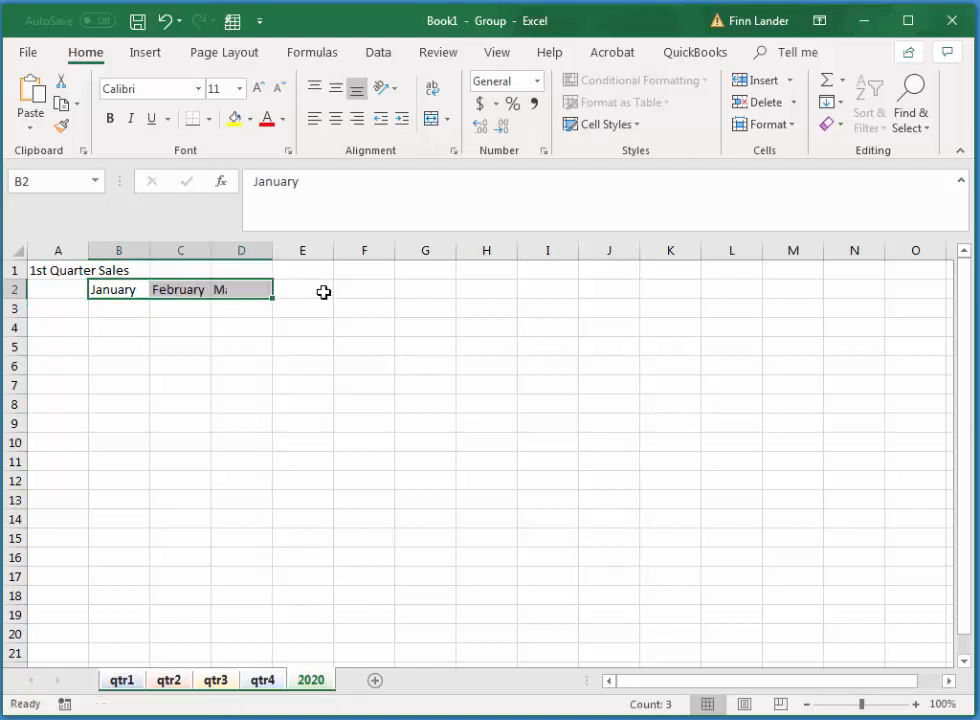
left_click(324, 291)
type("Totals")
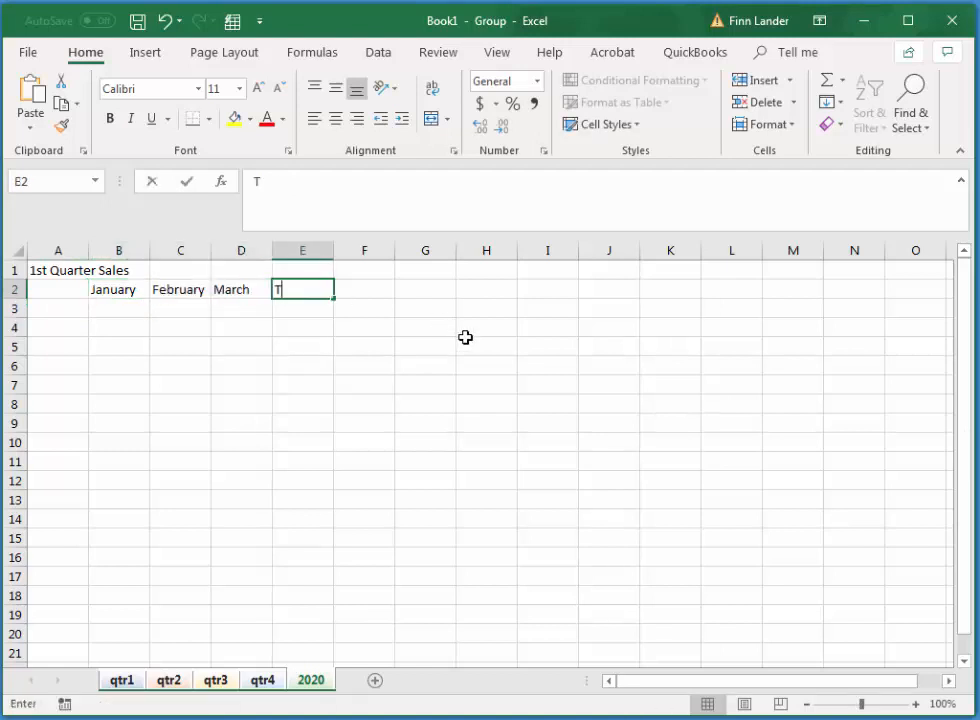
left_click(68, 320)
Enter the five salespeople's names in cells A3 to A7 and autofit the width of column A
left_click(55, 305)
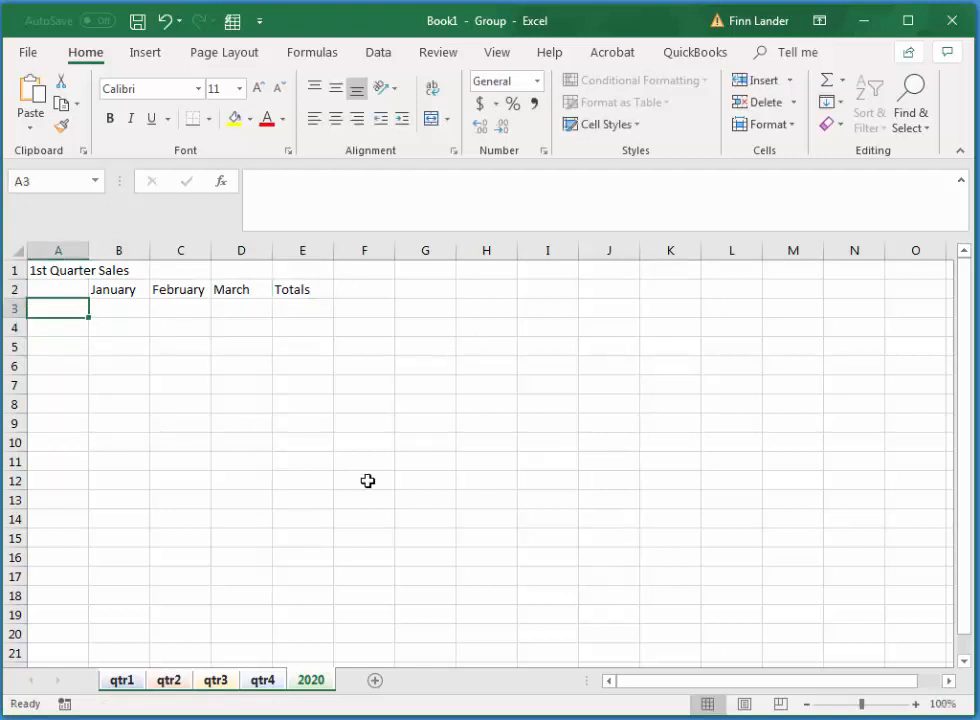
type("Ste")
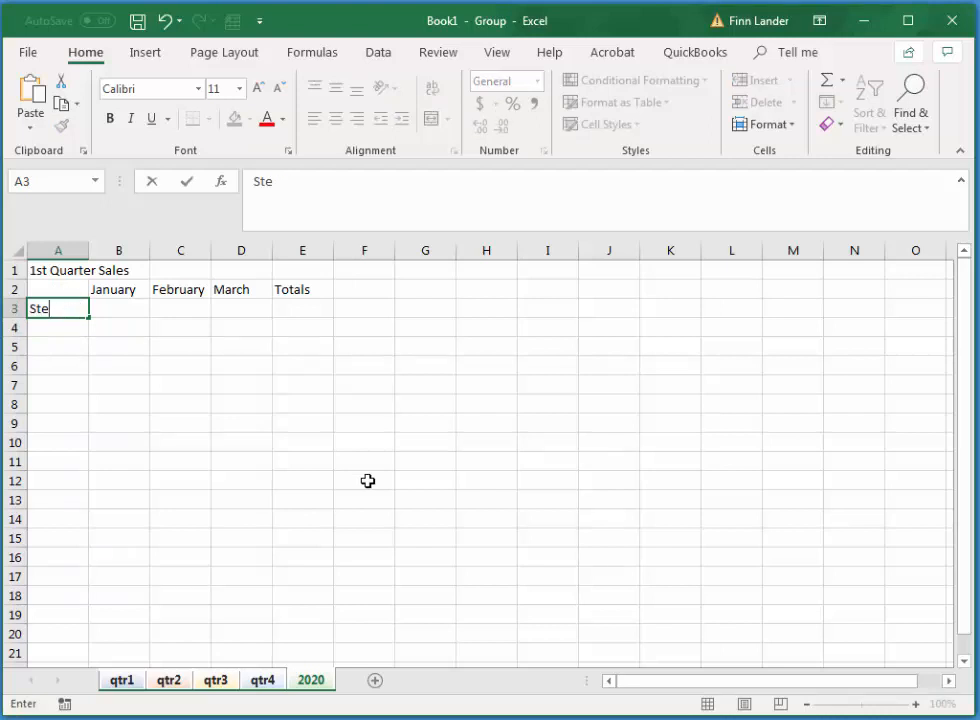
type("ve Albini")
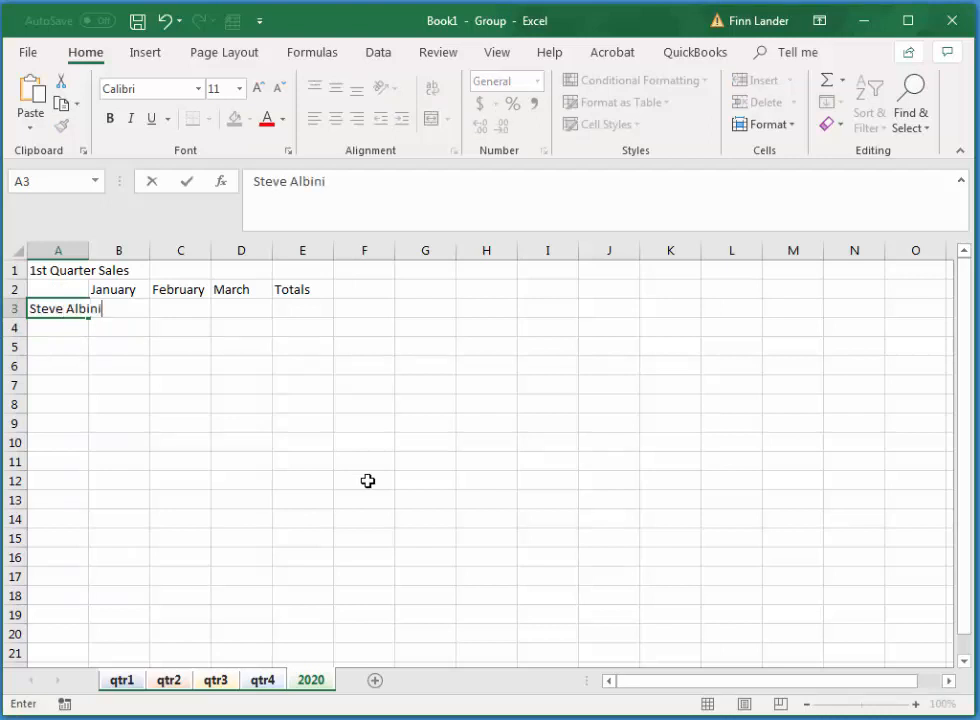
key("Return")
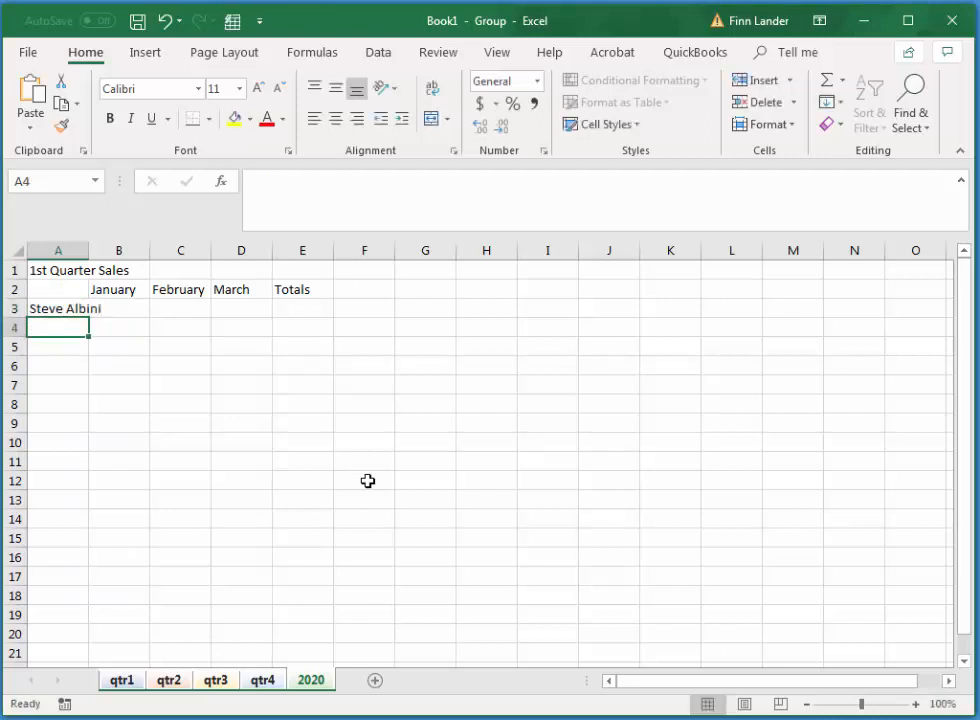
type("Dave Weston")
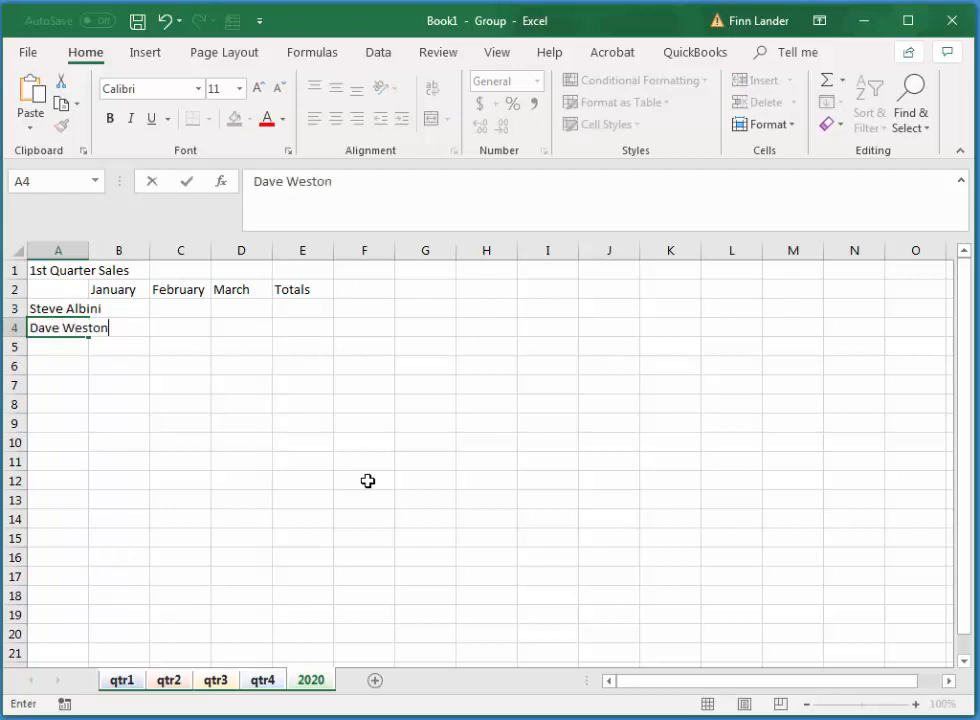
key("Return")
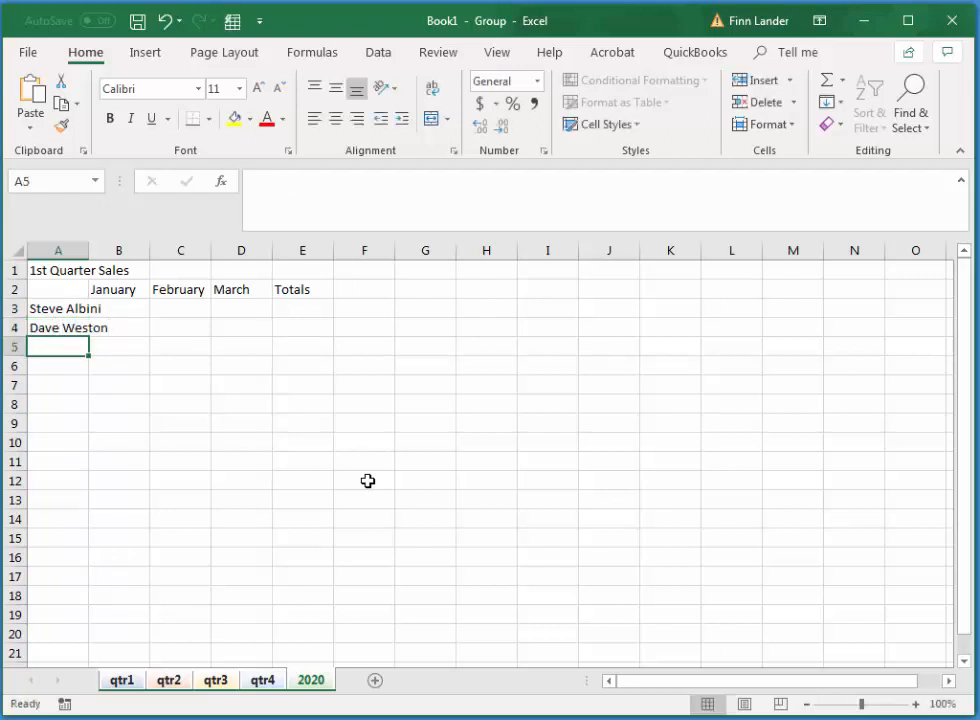
type("Butch Vig")
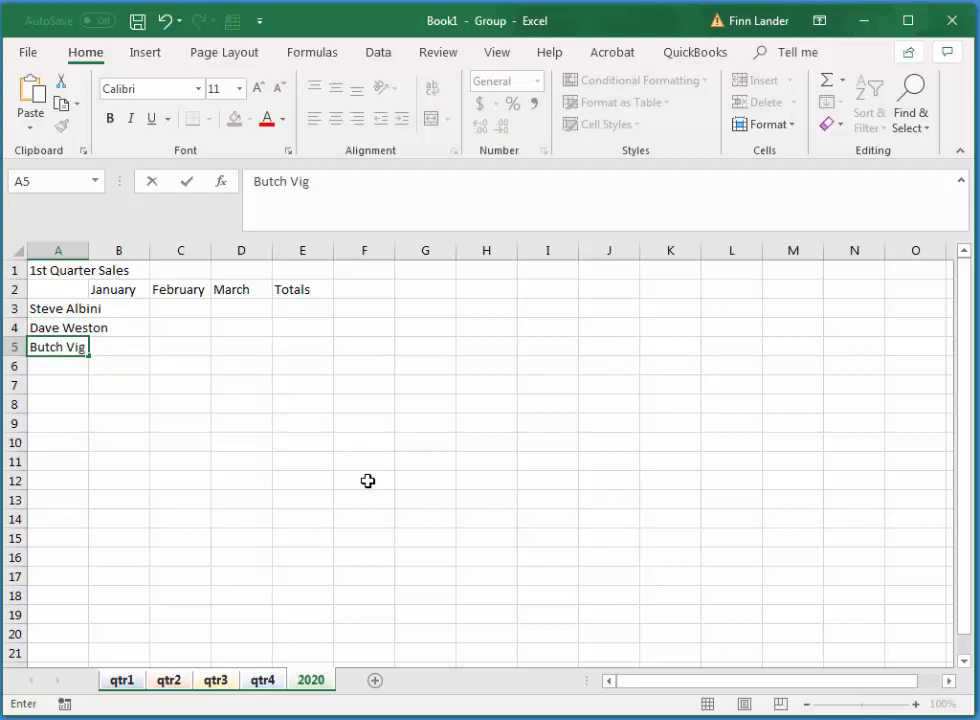
key("Return")
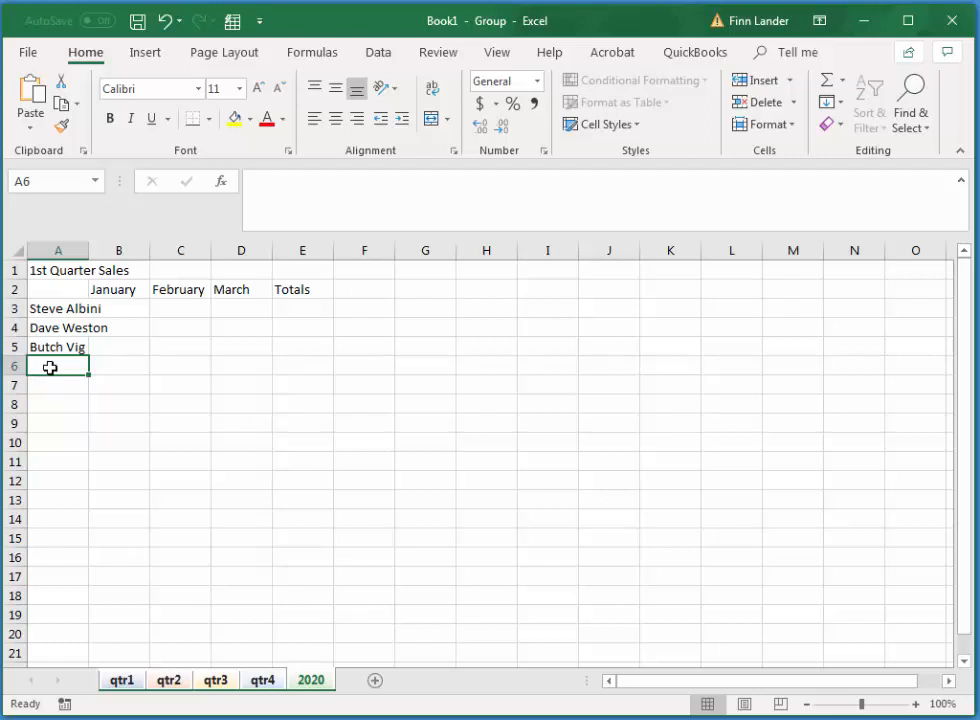
type("Ggart")
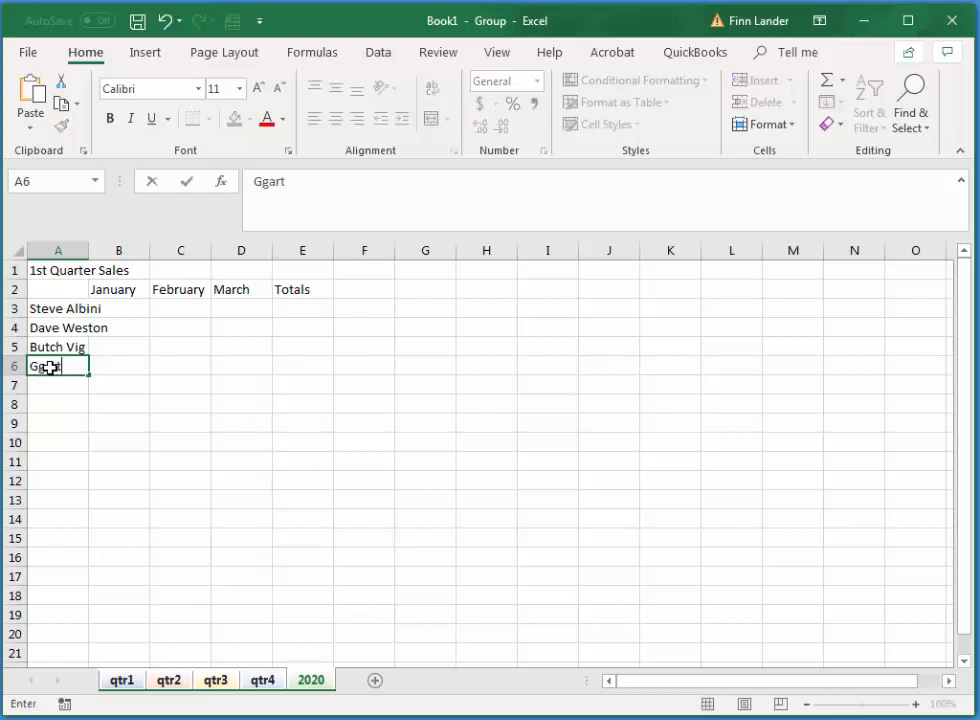
type("h")
key("Return")
type("P")
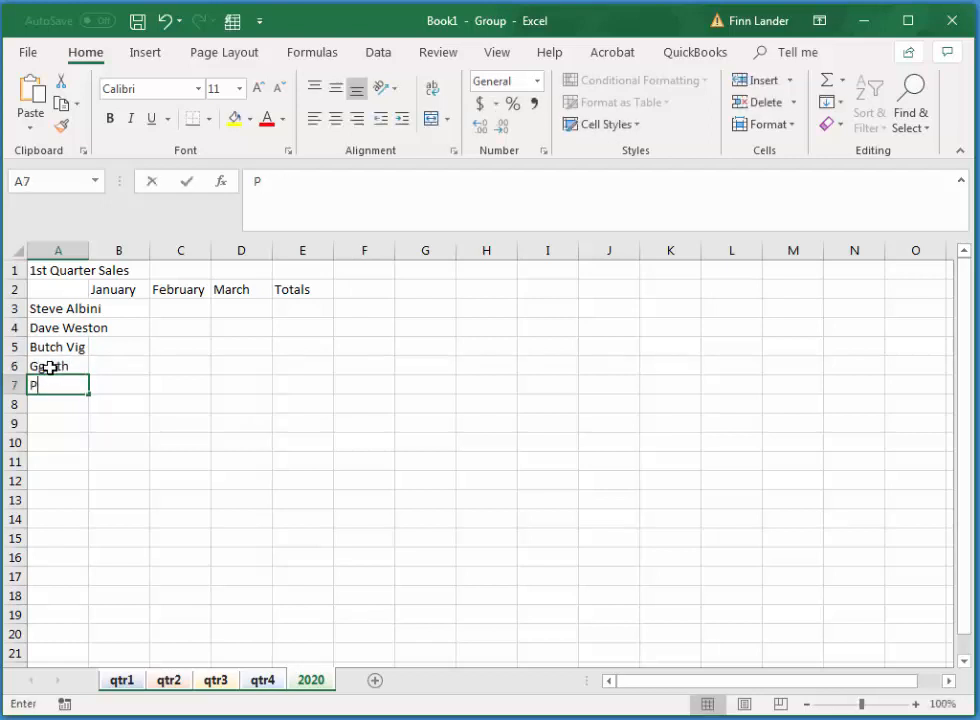
type("aul Cook")
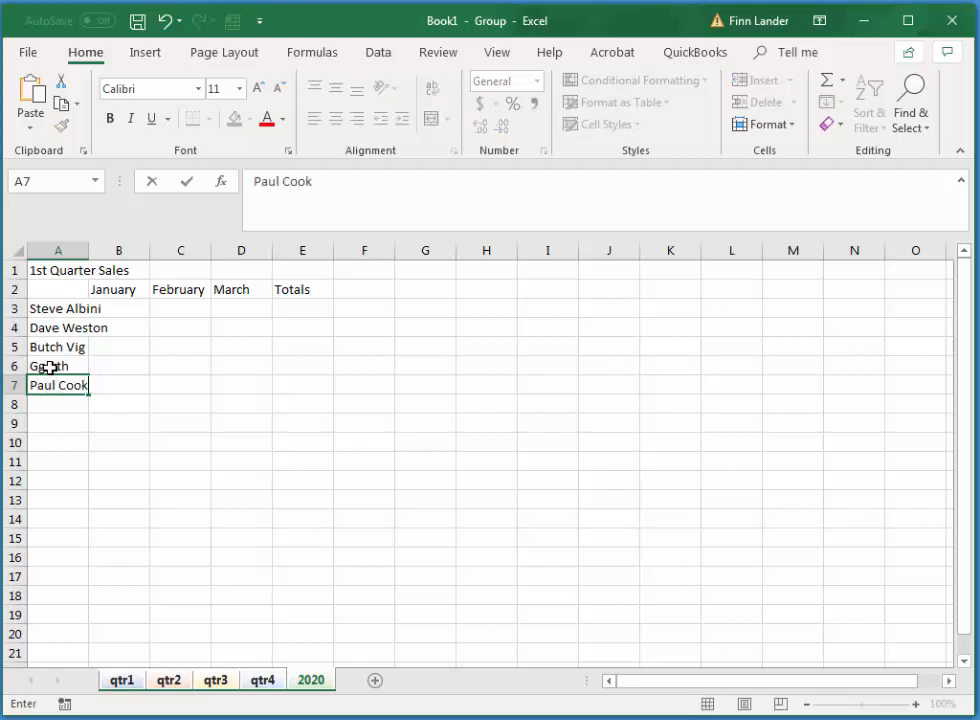
key("Tab")
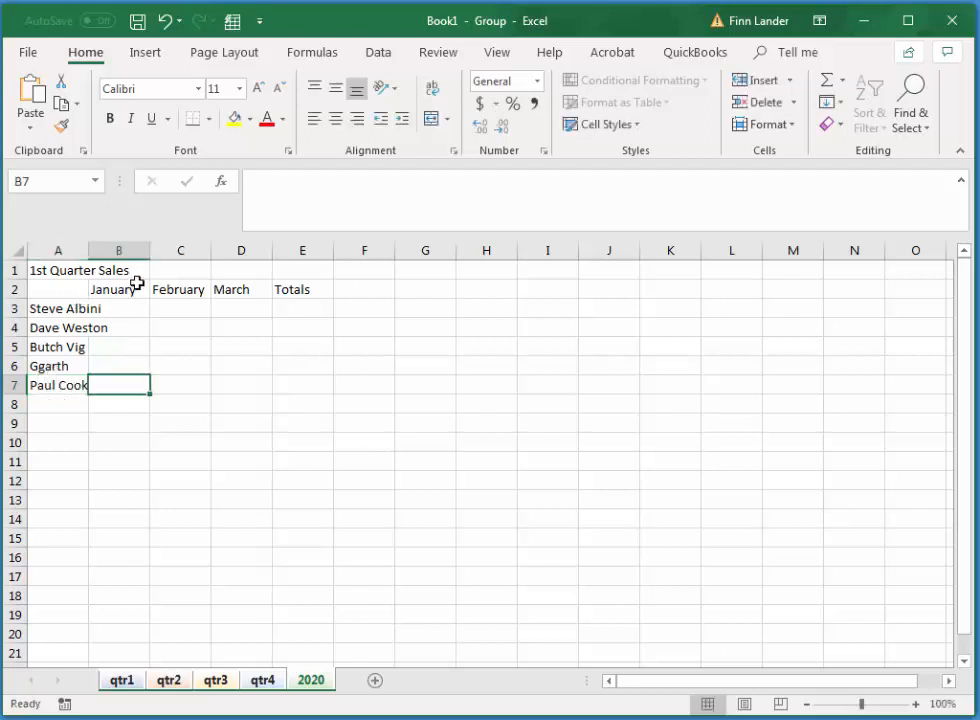
double_click(89, 250)
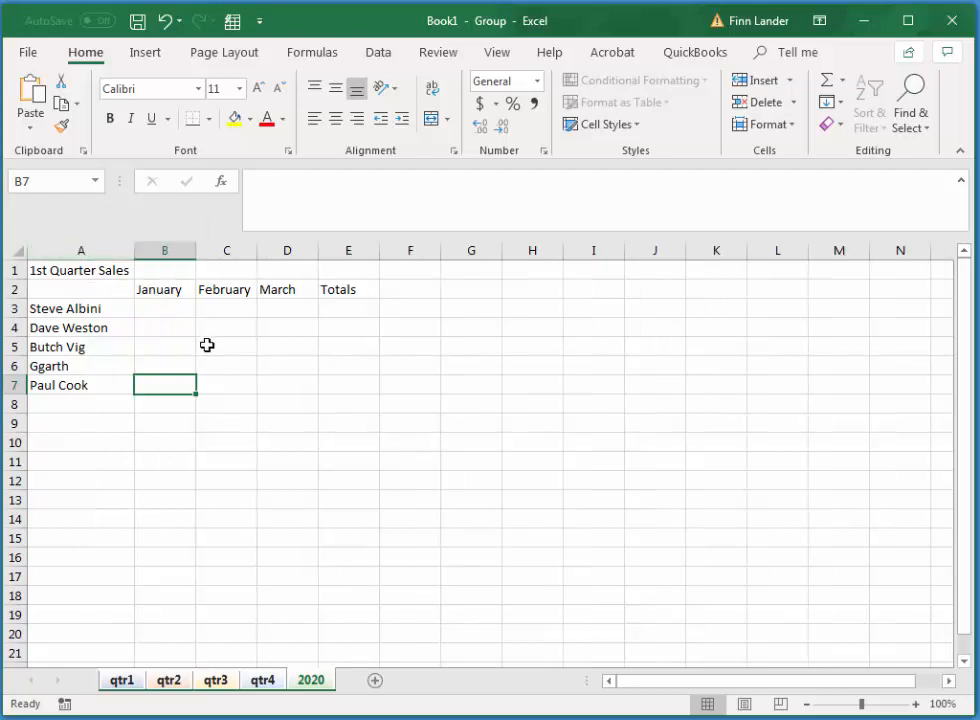
Enter the first salesperson's monthly sales of 100000, 125000 and 112000 in cells B3 to D3
left_click(175, 310)
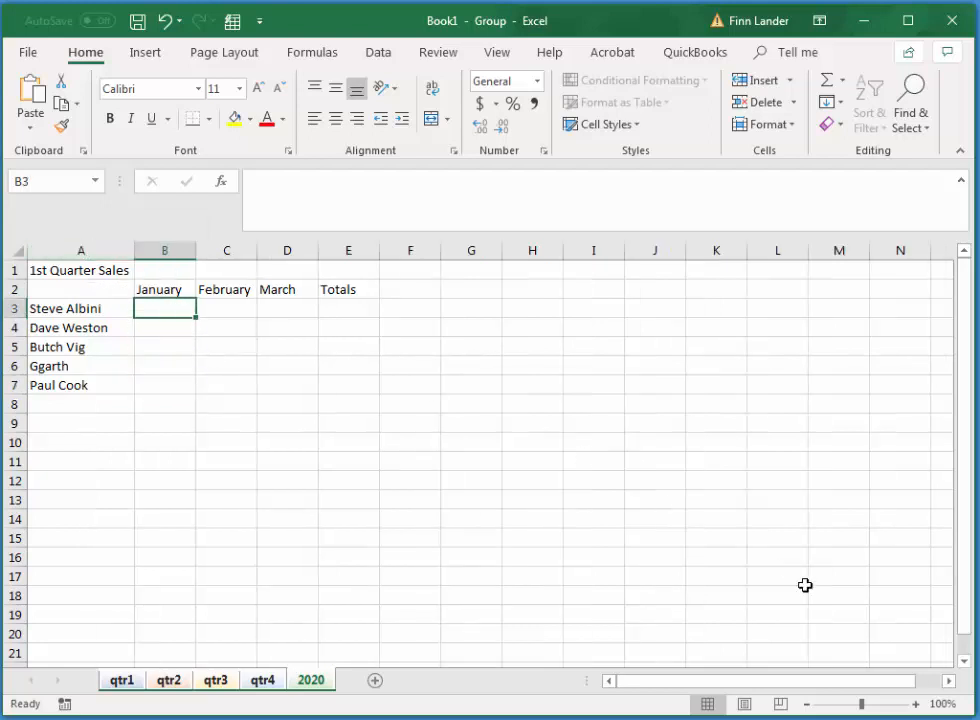
type("100")
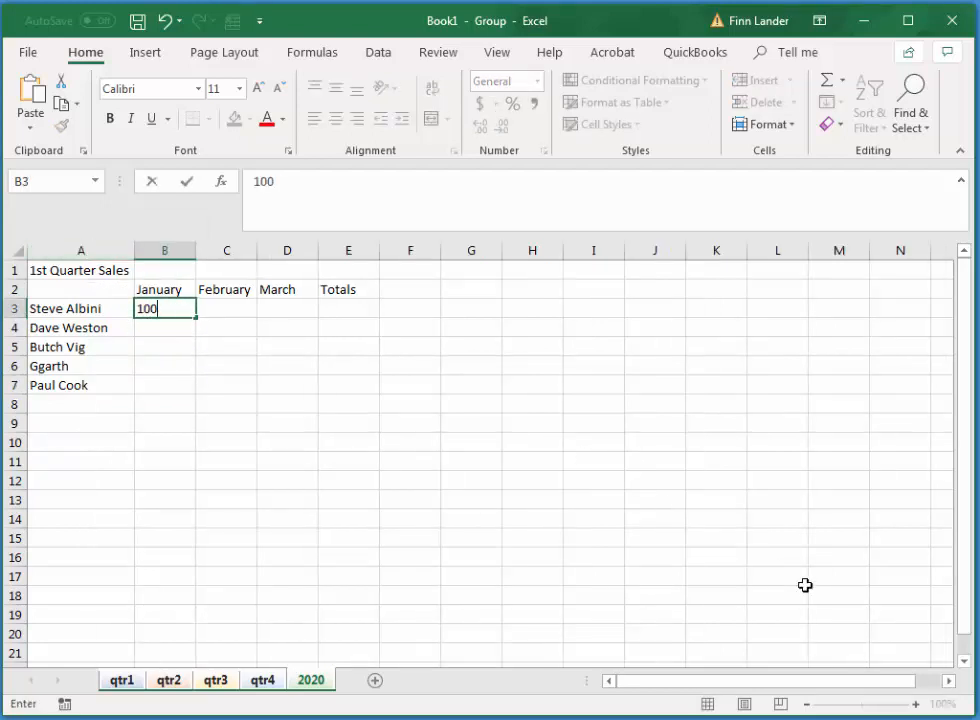
type("000")
key("Tab")
type("125")
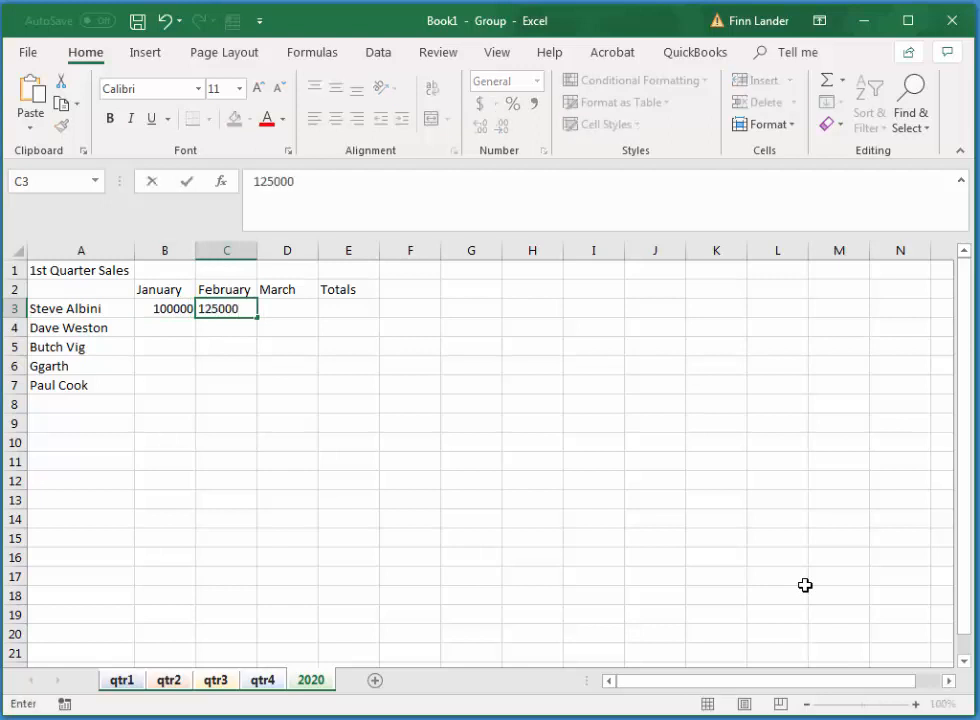
key("Tab")
type("112")
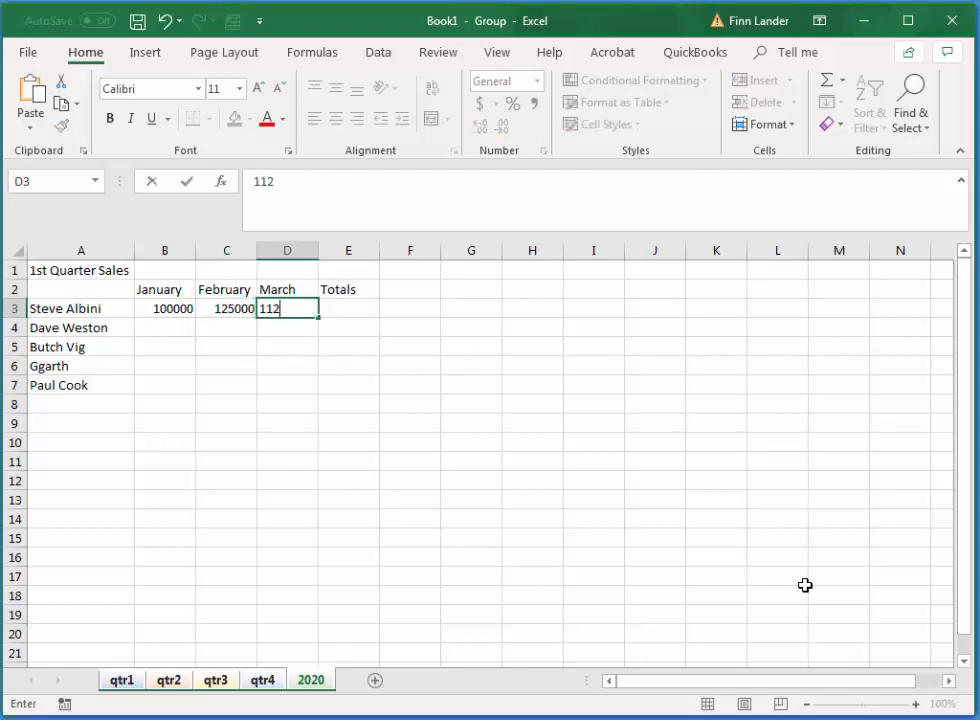
type("000")
key("Return")
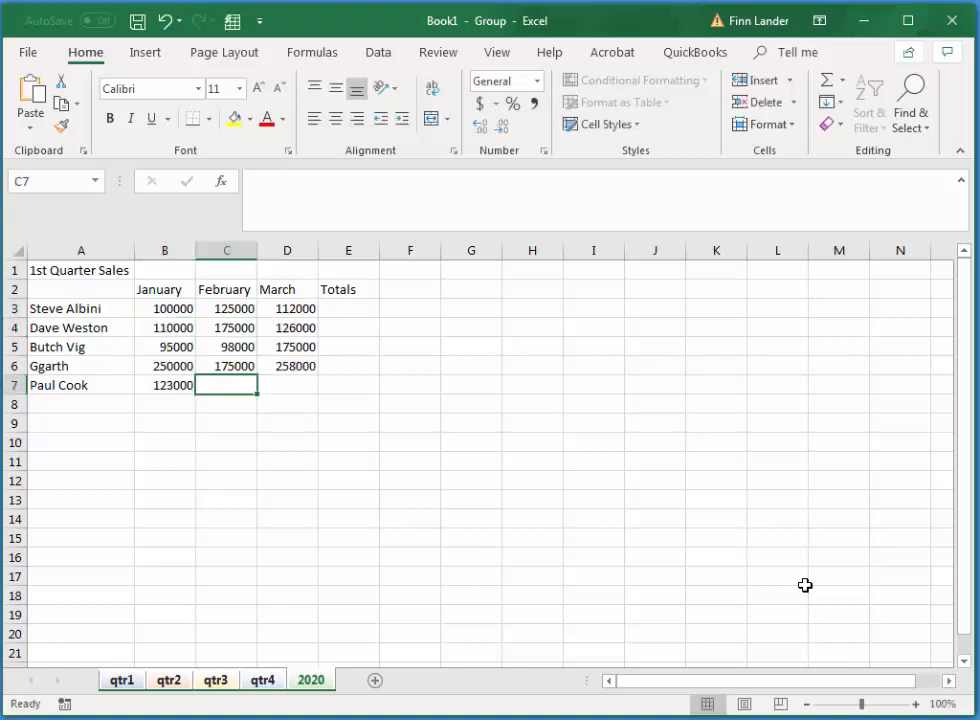
Complete the last salesperson's row with 250000 in C7 for February and 99000 in D7 for March
type("250000")
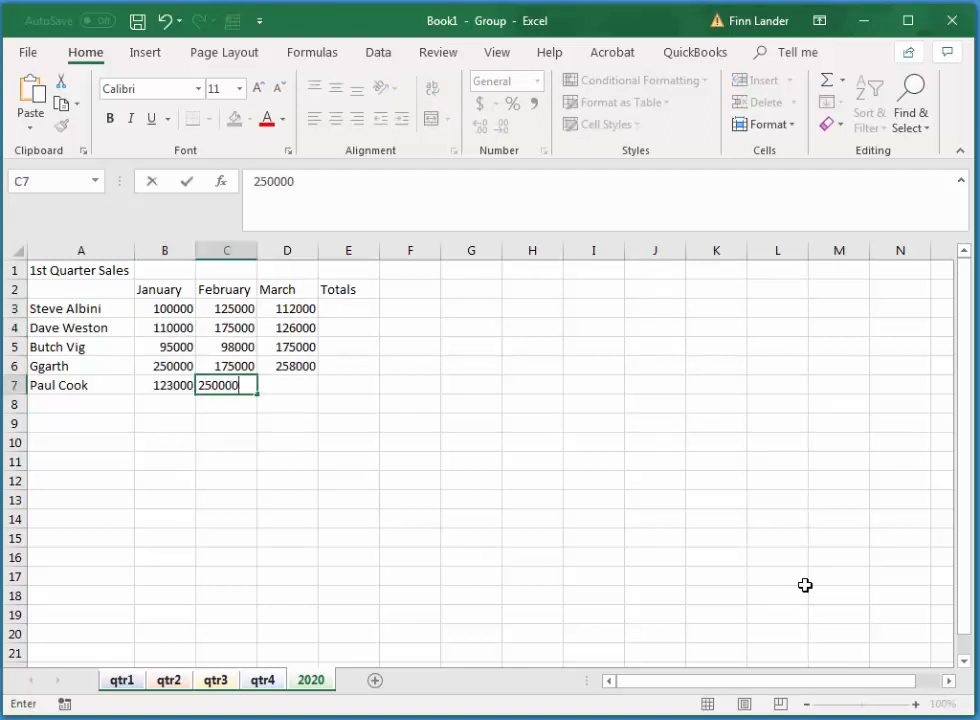
key("Tab")
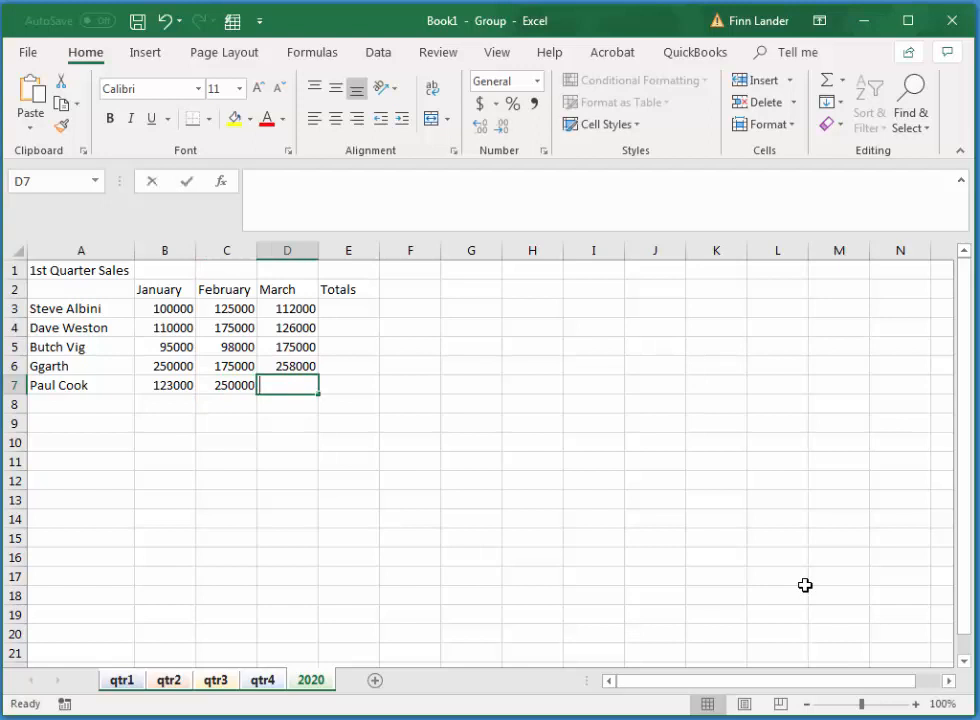
type("99000")
key("Return")
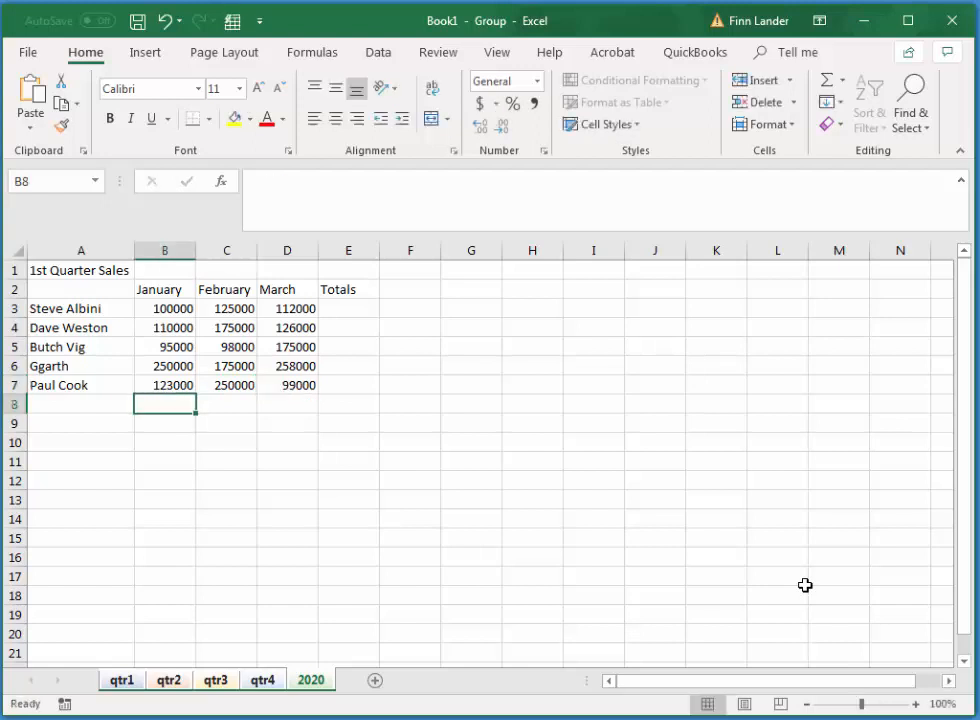
Sum B3:D3 in cell E3 with AutoSum and fill the formula down to E7
left_click(356, 310)
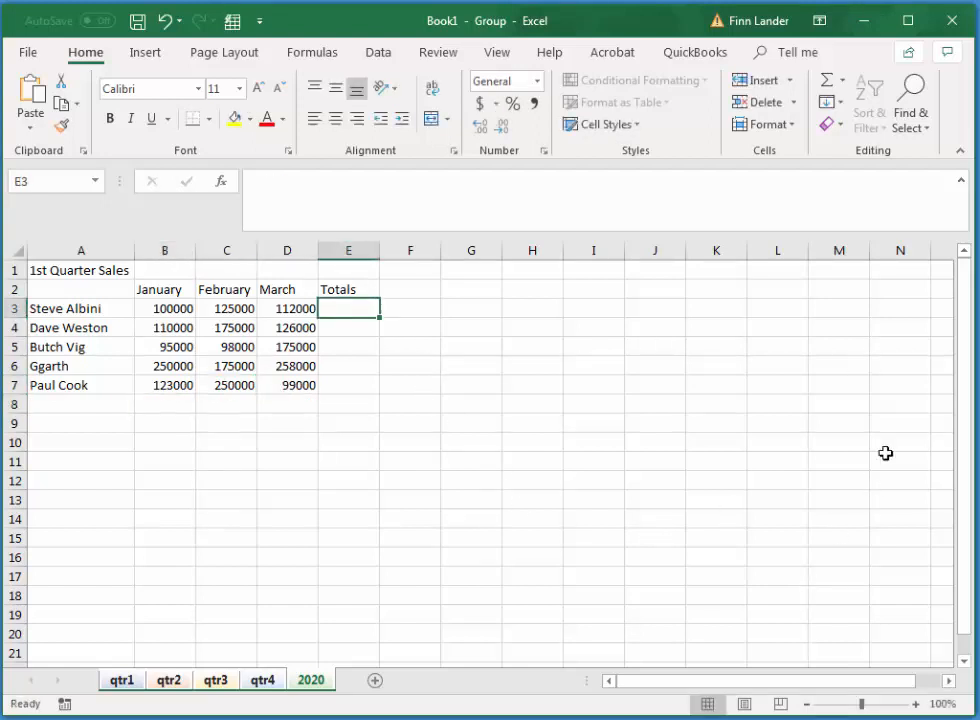
left_click(826, 80)
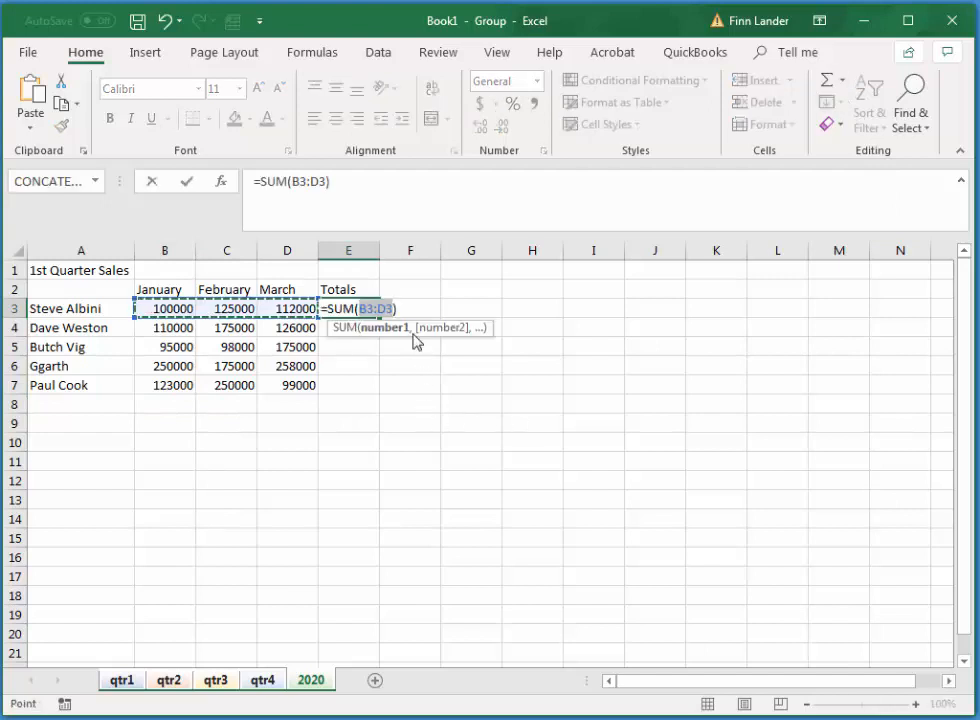
key("Return")
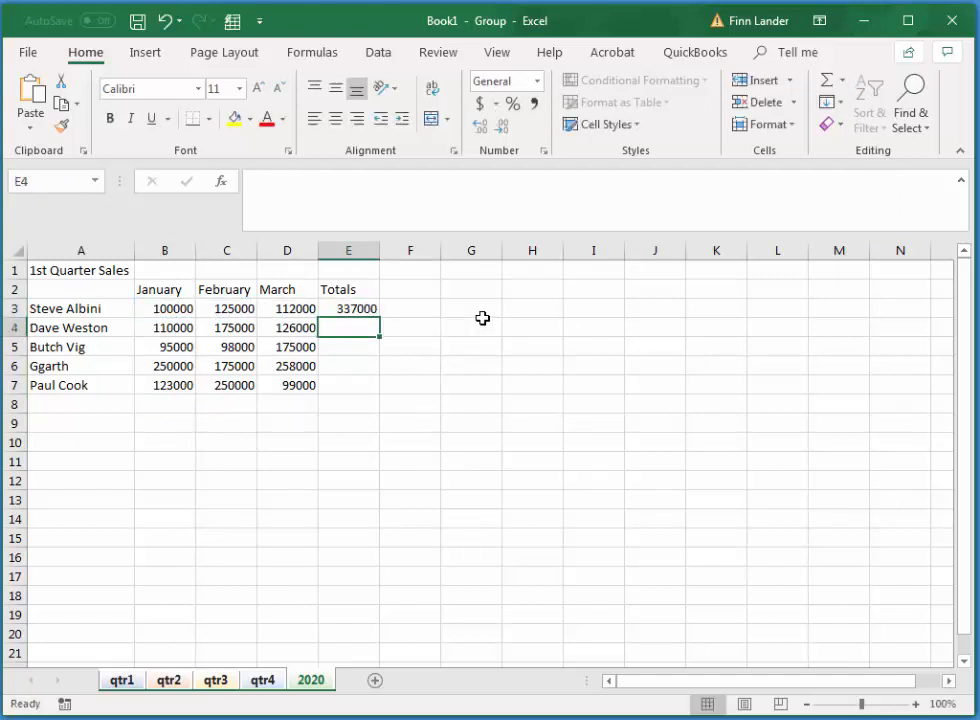
left_click(348, 309)
left_click_drag(378, 317, 380, 390)
Label cell A8 Totals, sum B3:B7 in B8 with AutoSum, and fill the formula across to E8
left_click(60, 404)
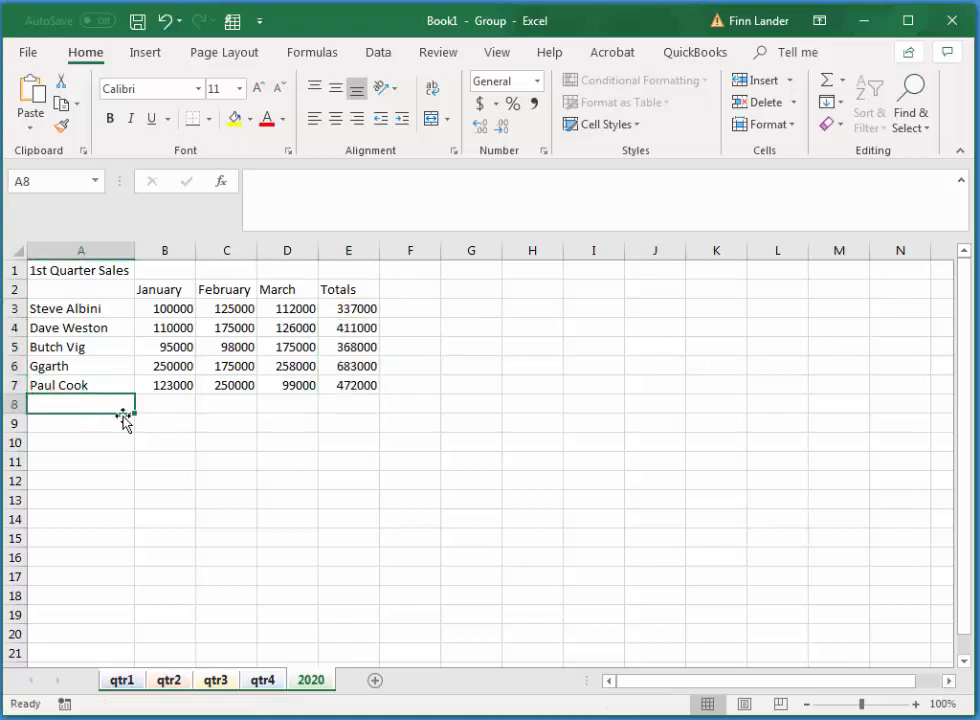
type("Totals")
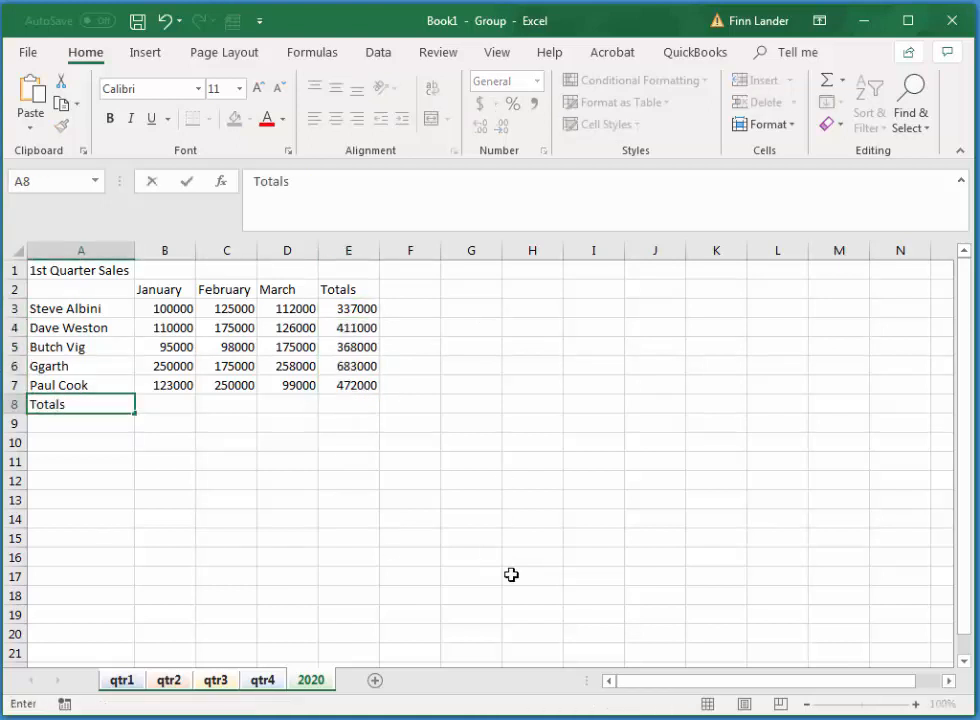
key("Tab")
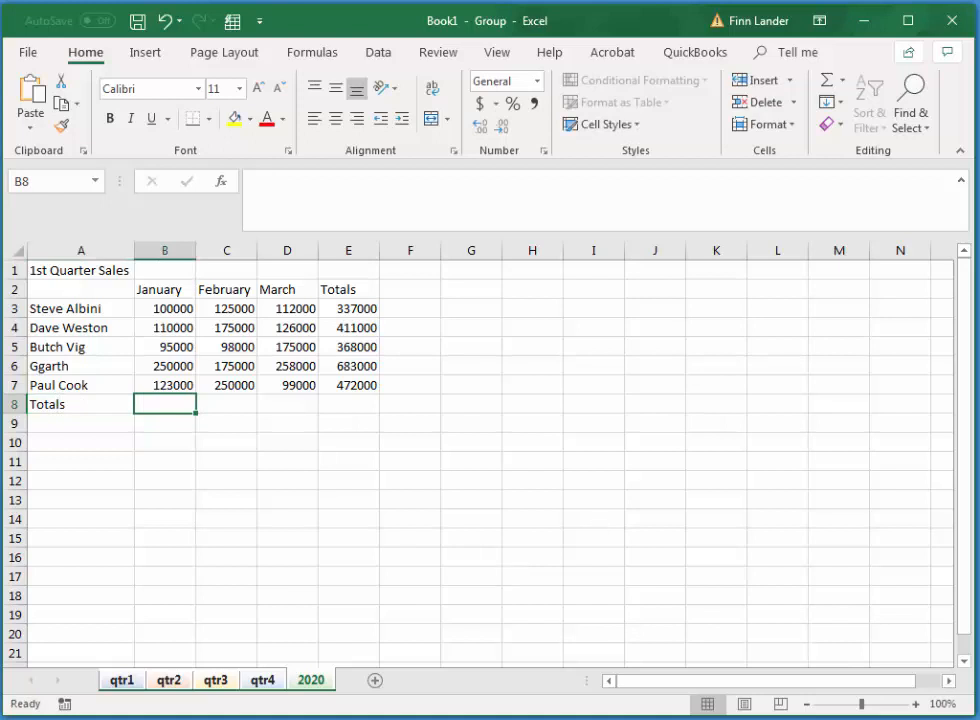
left_click(826, 85)
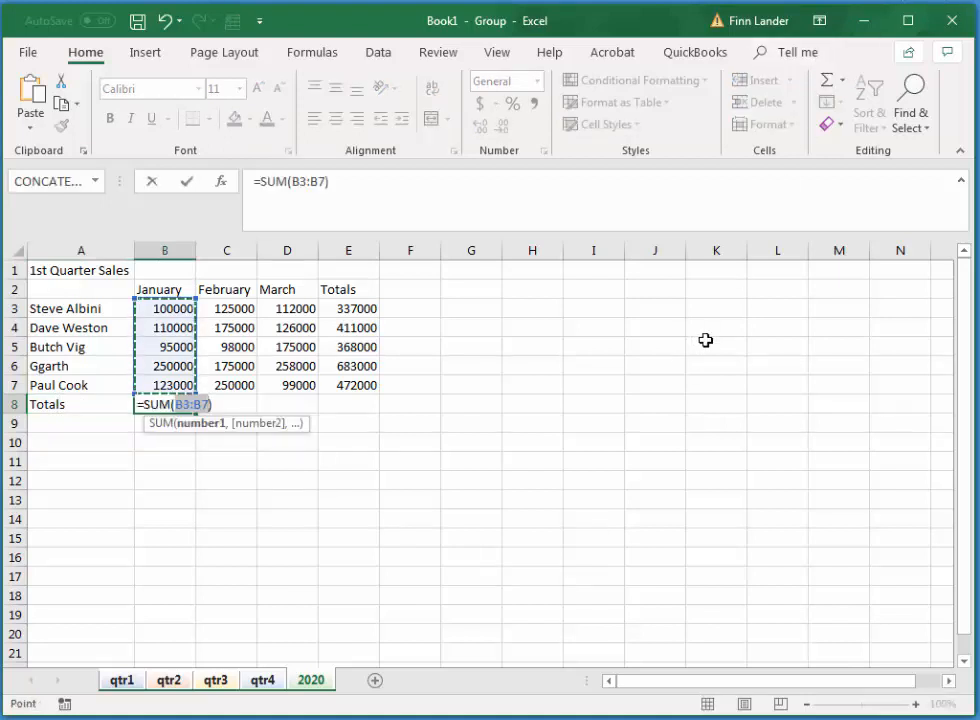
key("Return")
left_click(185, 403)
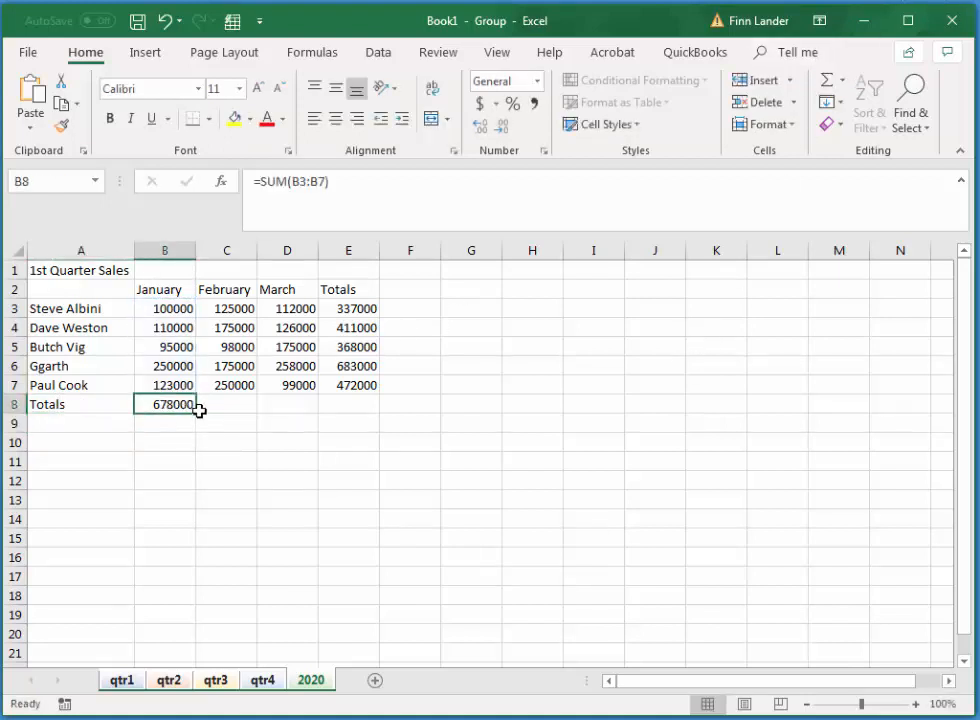
left_click_drag(195, 413, 358, 405)
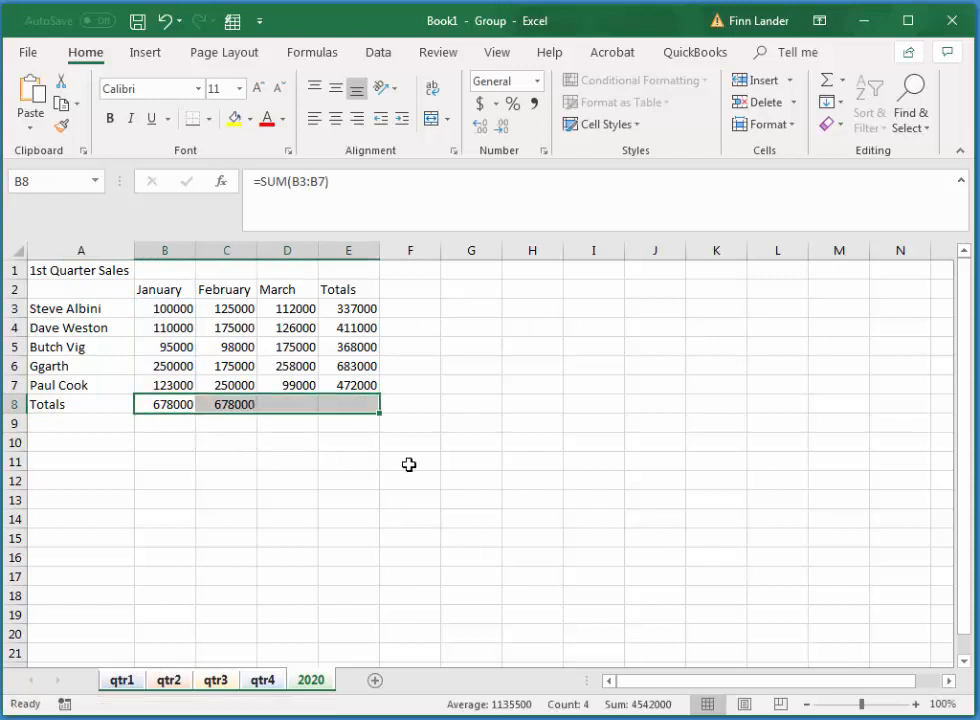
left_click(227, 479)
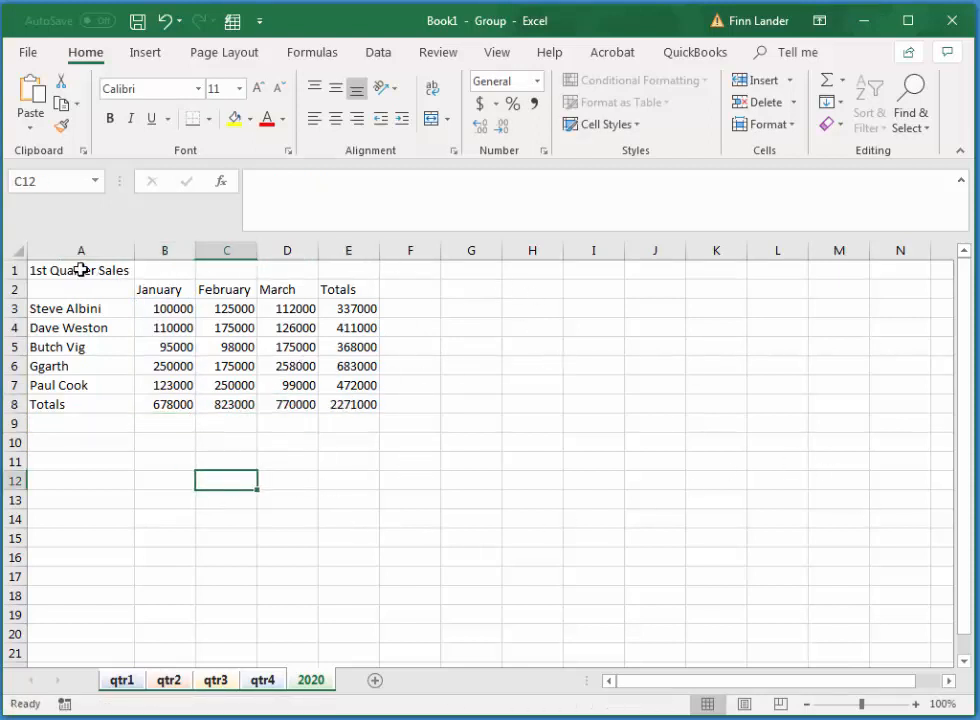
Apply all borders to the sales table in A1:E8
left_click_drag(63, 265, 355, 405)
left_click(210, 119)
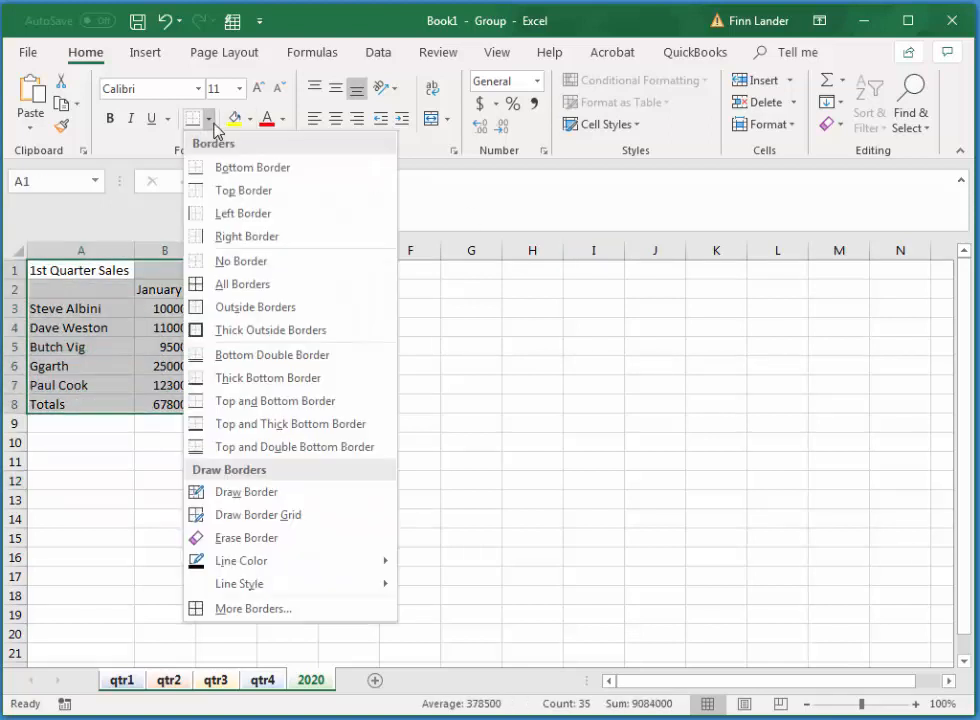
left_click(258, 284)
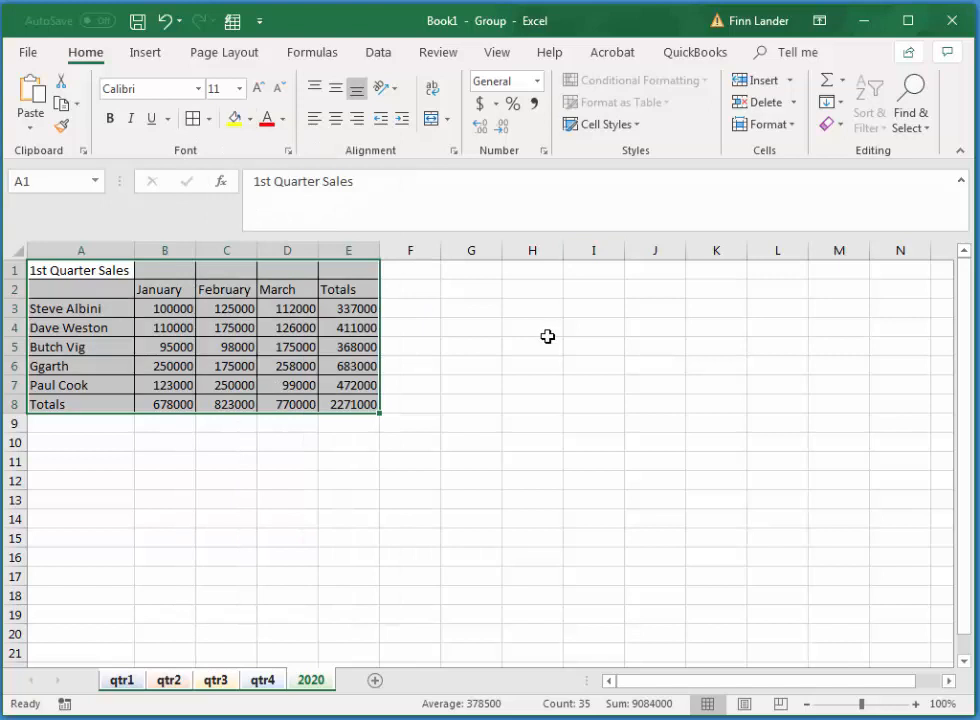
left_click(547, 330)
Merge and center the title across A1:E1 and format it bold at font size 14
left_click_drag(81, 266, 348, 270)
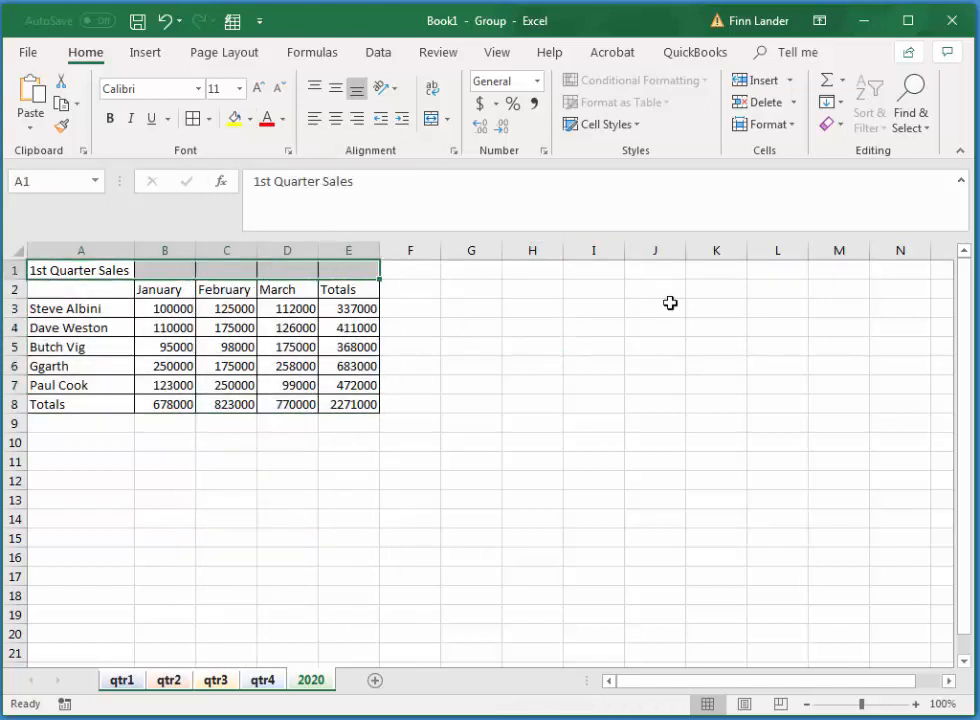
left_click(431, 119)
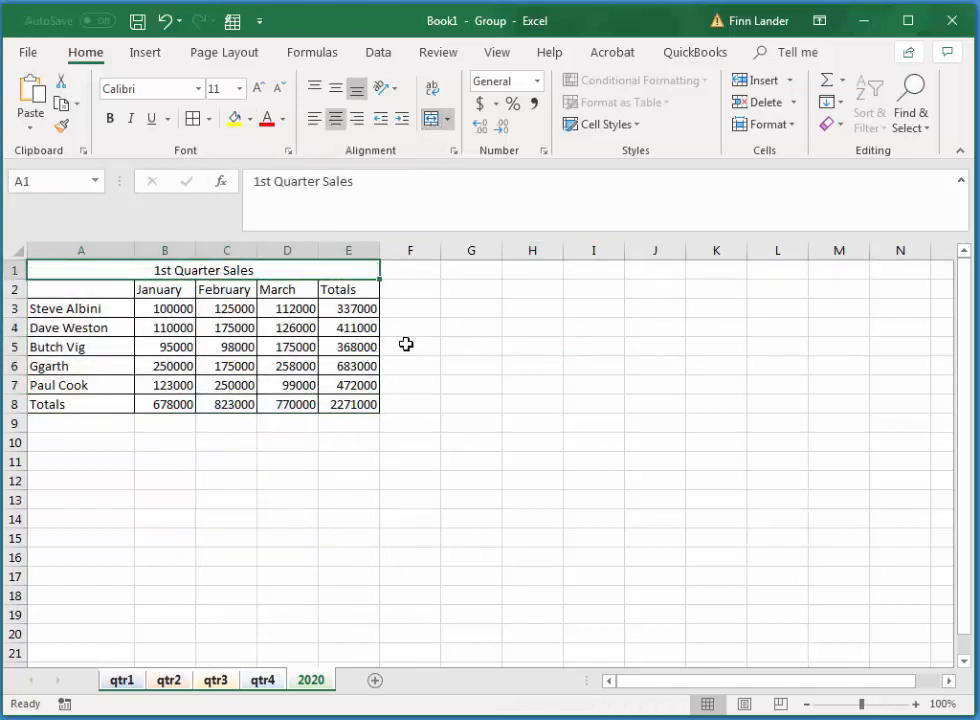
left_click(258, 90)
left_click(258, 90)
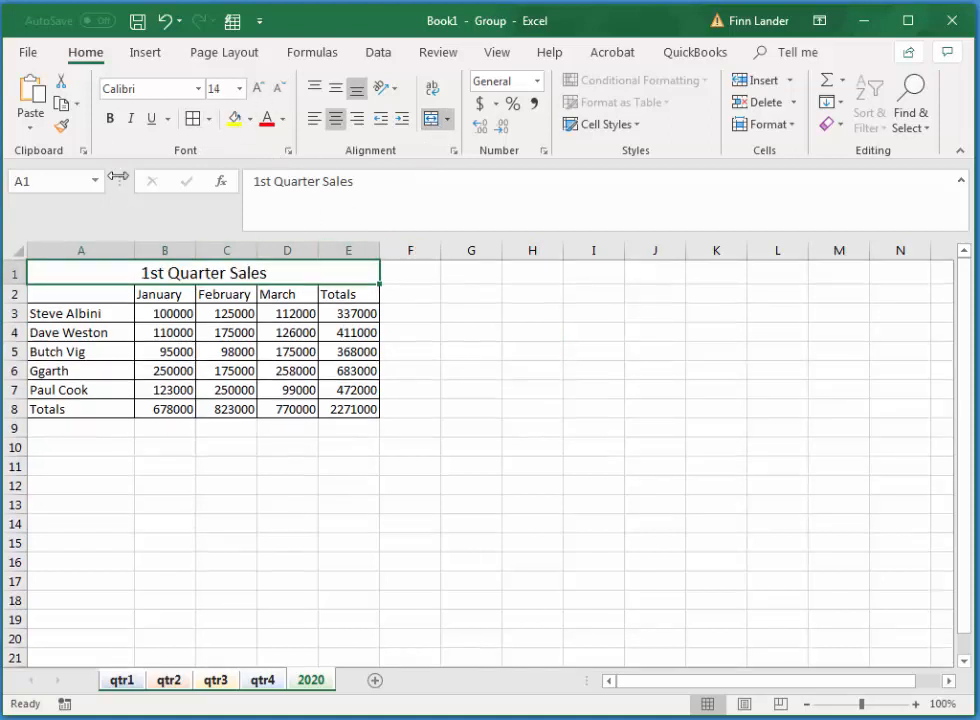
left_click(109, 119)
Italicize the row labels in A3:A8, and bold and center the column headings in B2:E2
left_click_drag(85, 318, 81, 409)
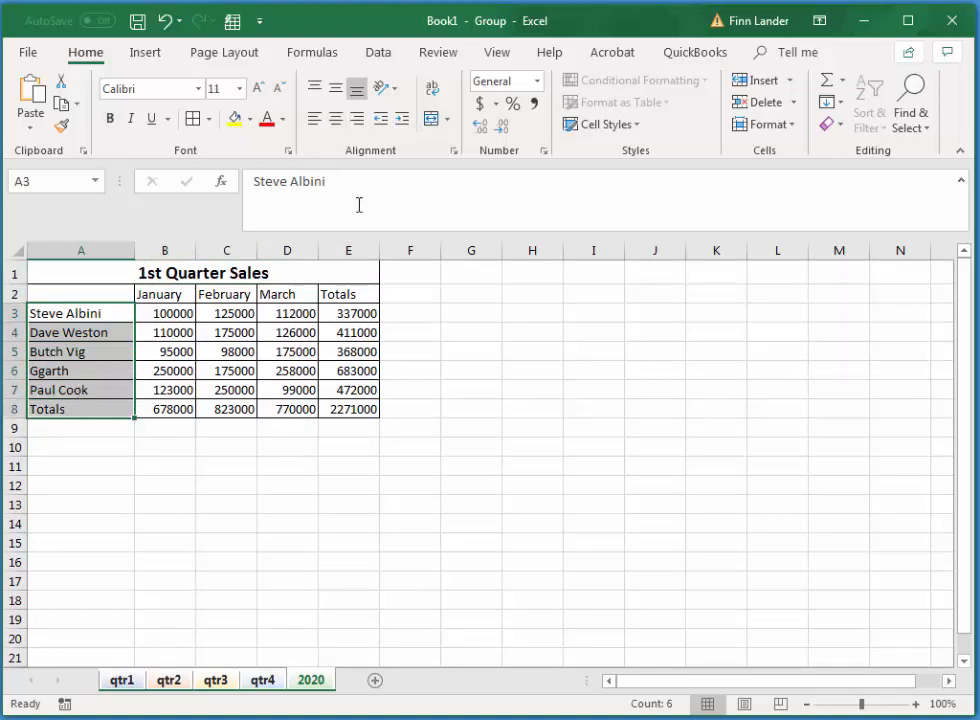
left_click(130, 119)
left_click_drag(171, 290, 322, 299)
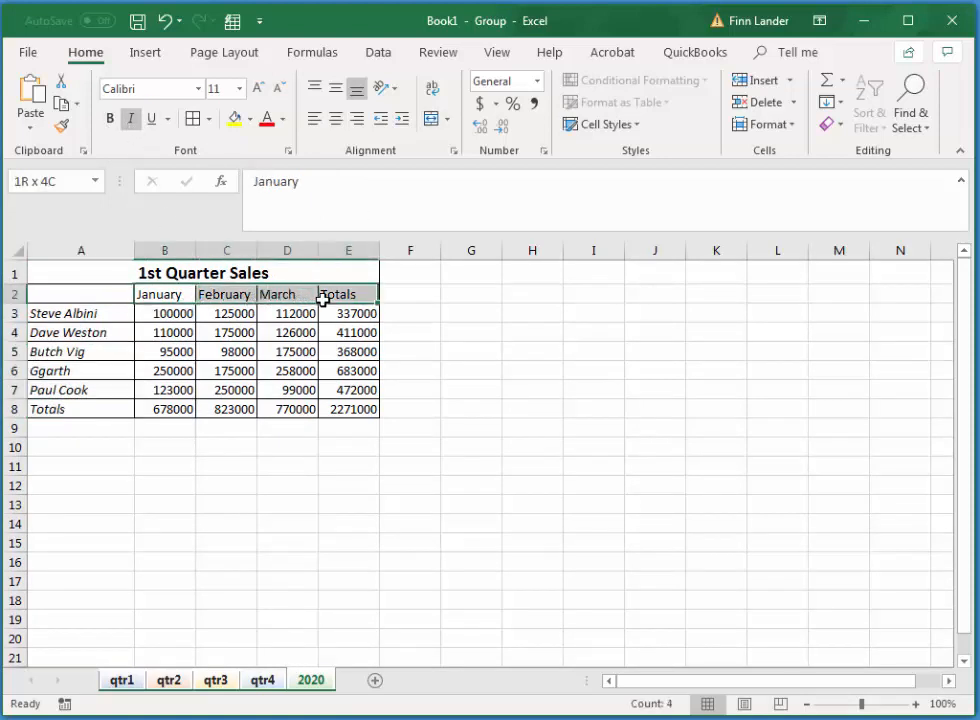
left_click(109, 119)
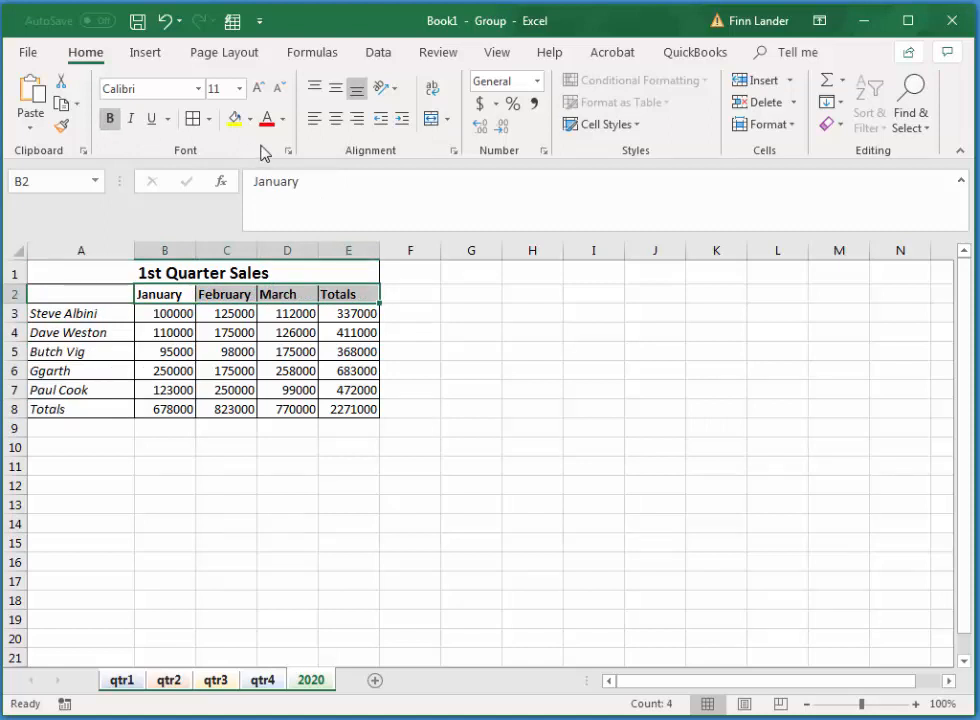
left_click(336, 118)
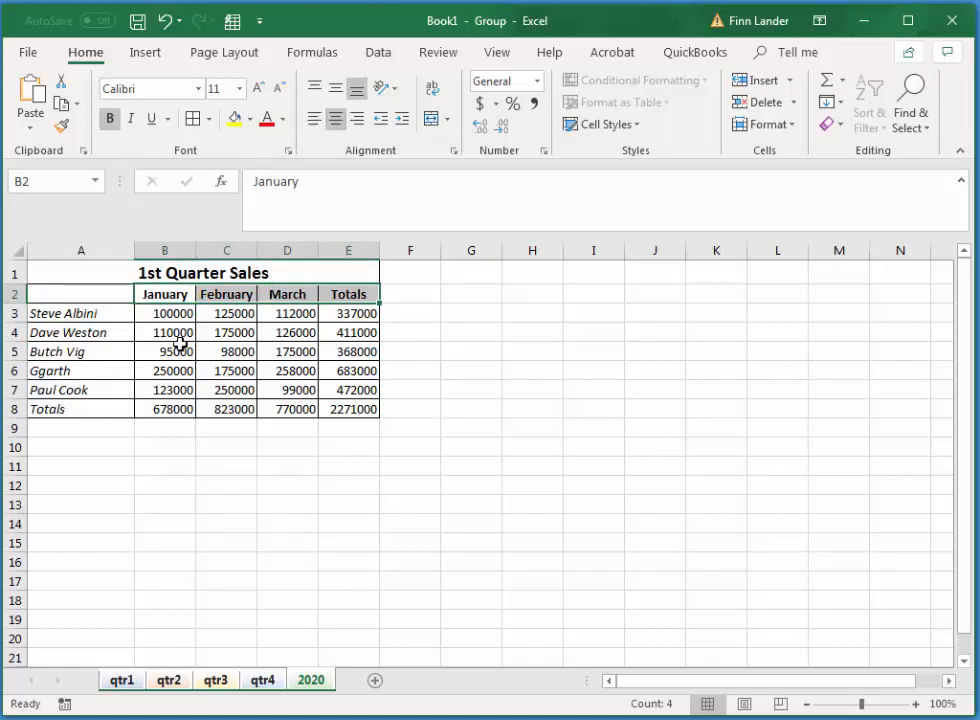
Apply the dollar Accounting format to the figures in B3:E8 and fill the merged title cell with yellow
left_click_drag(164, 315, 345, 410)
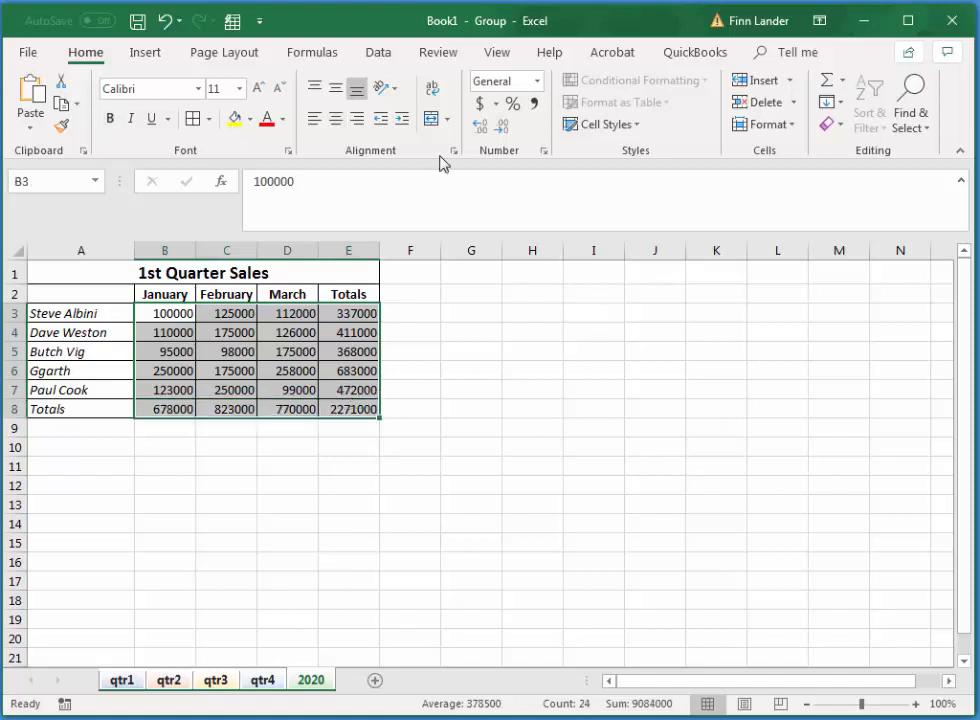
left_click(481, 103)
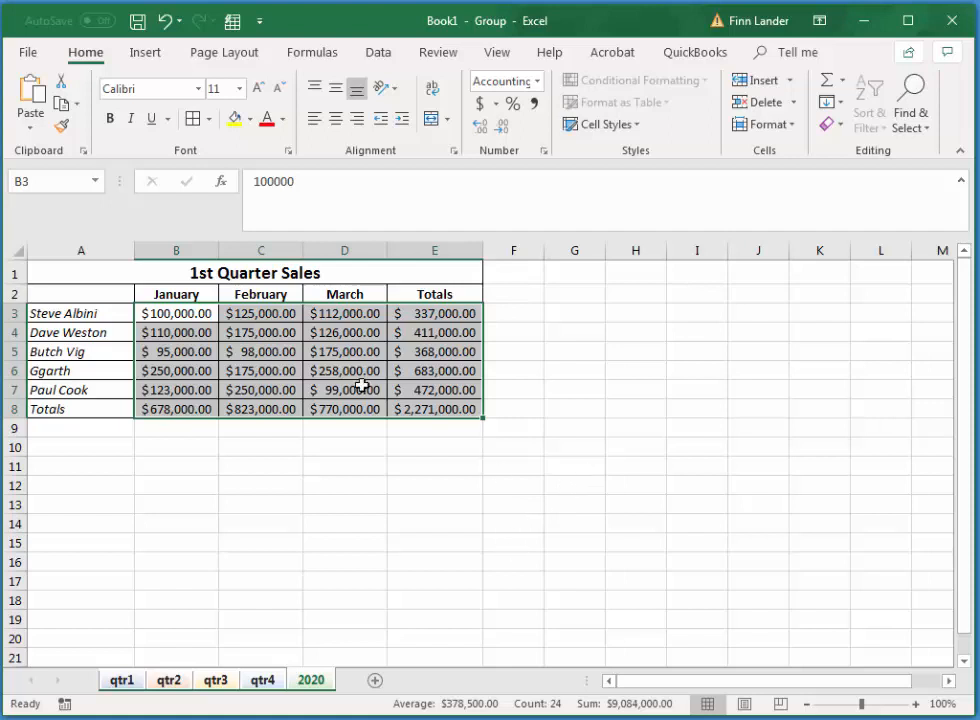
left_click(288, 484)
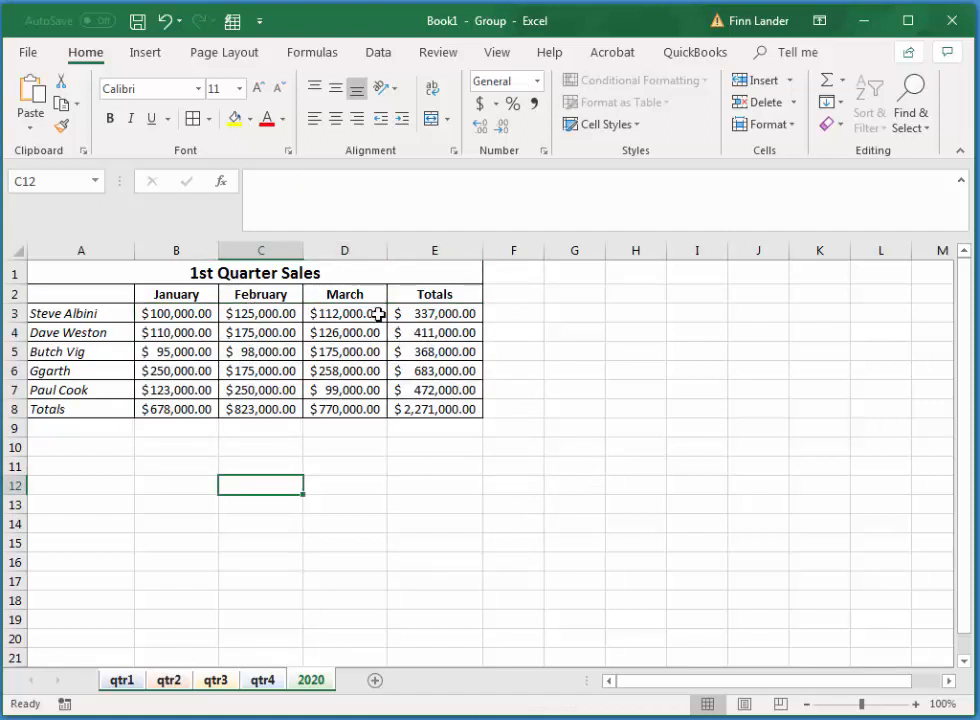
left_click(240, 271)
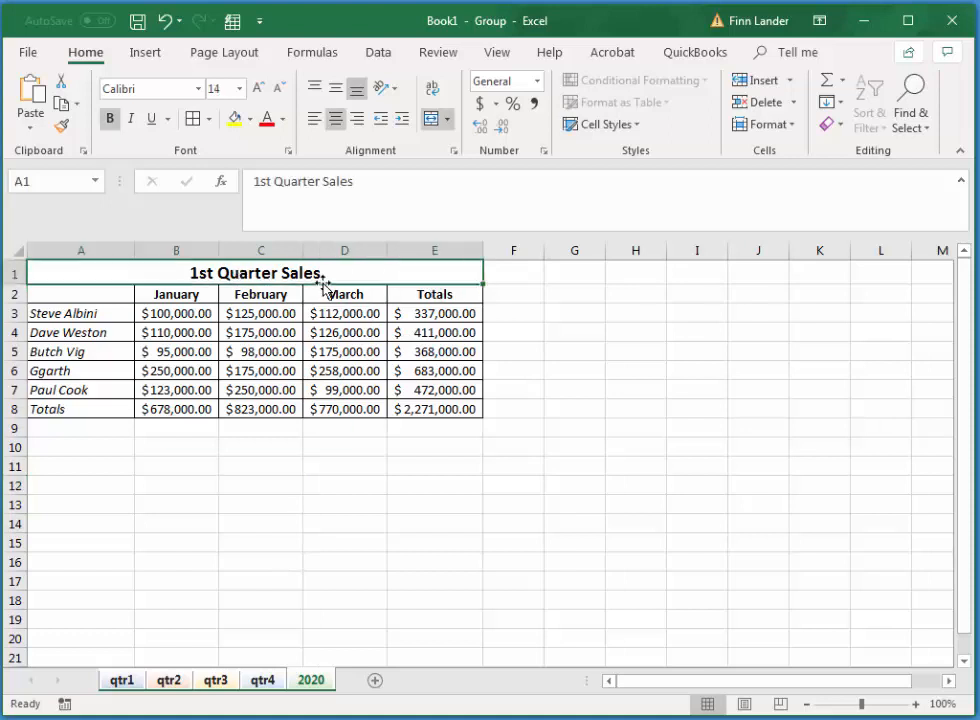
left_click(235, 121)
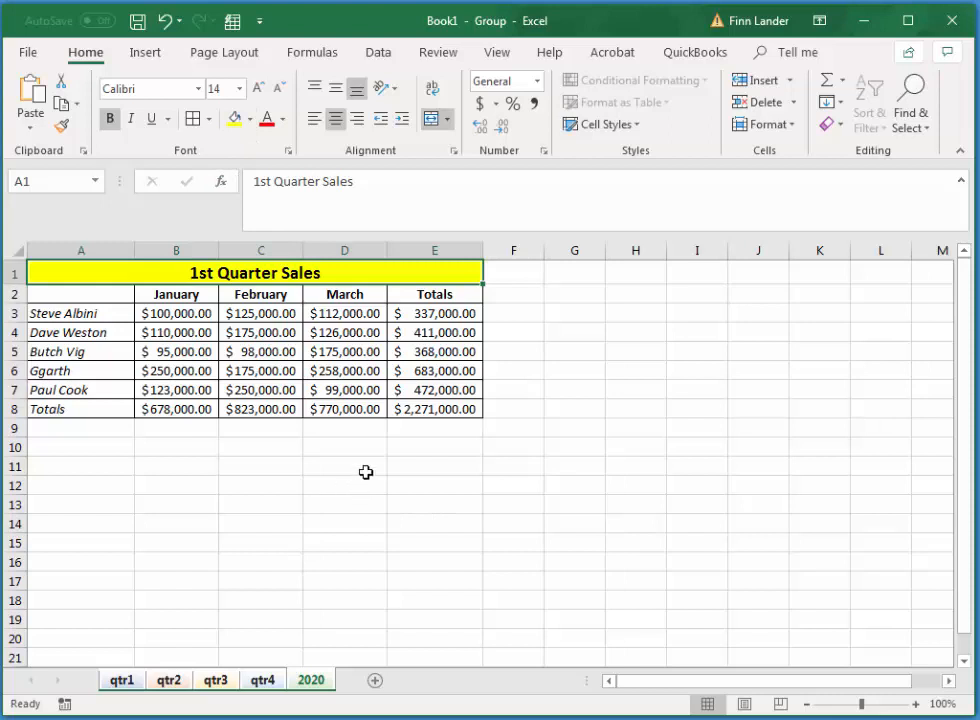
On the qtr2 sheet alone, change the title to 2nd Quarter Sales and its fill to light orange
left_click(170, 681)
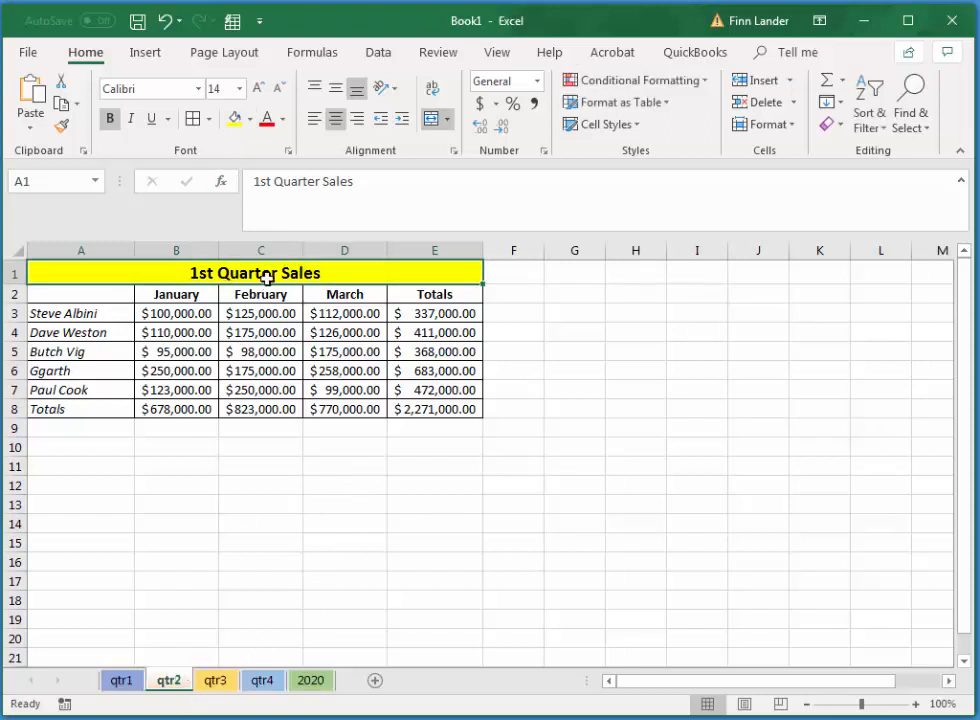
double_click(249, 181)
type("2nd")
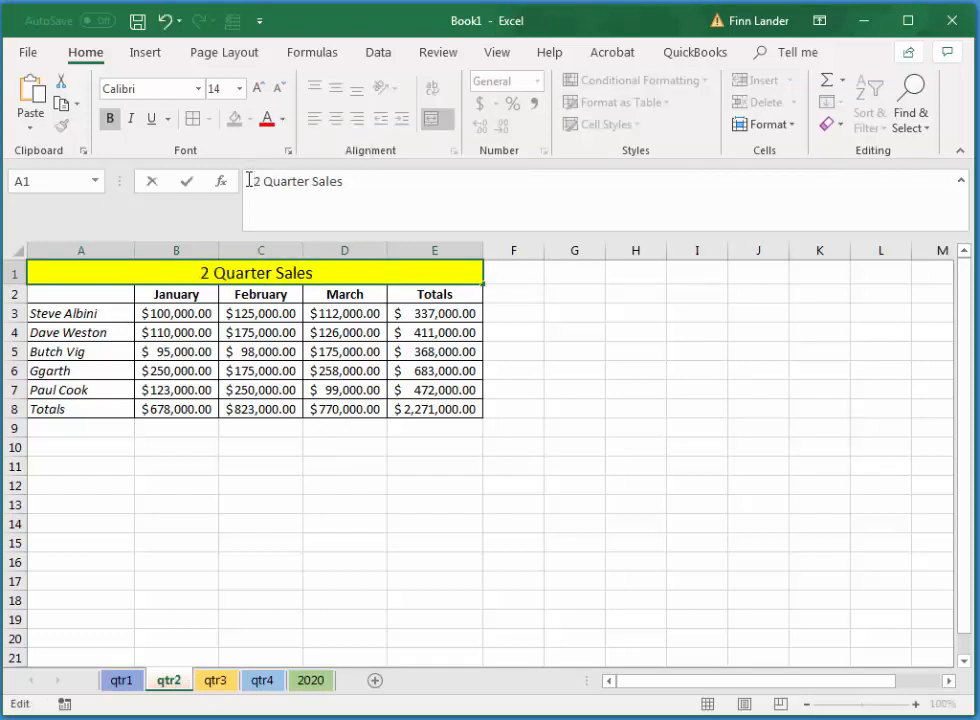
key("Tab")
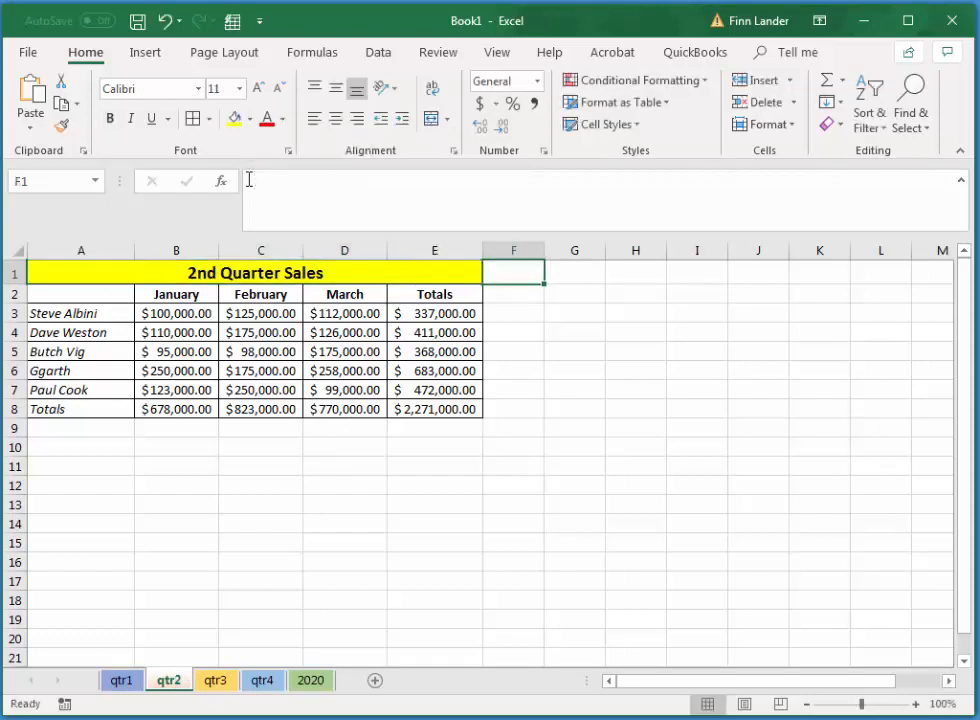
left_click(144, 269)
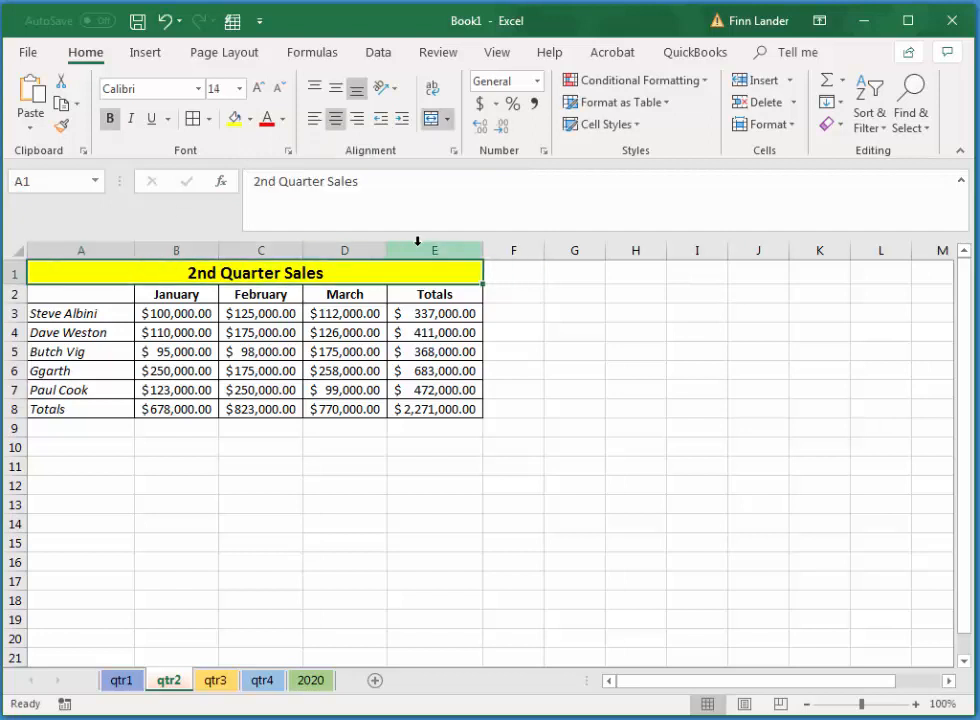
left_click(250, 119)
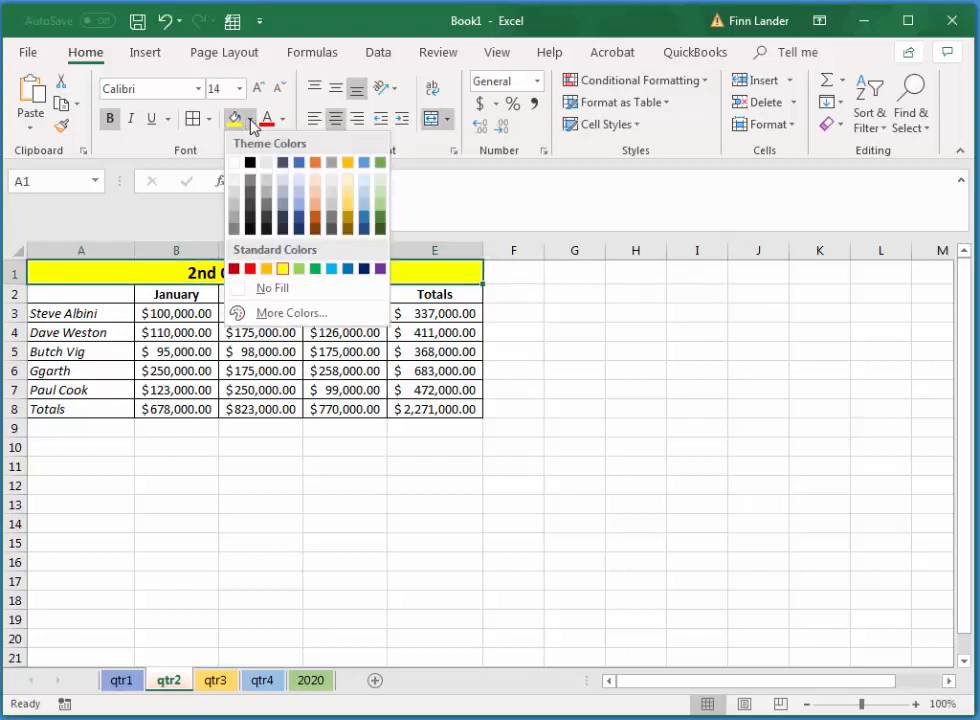
left_click(315, 198)
Enter April in B2 of the qtr2 sheet and fill the month series across to June in D2
left_click(189, 292)
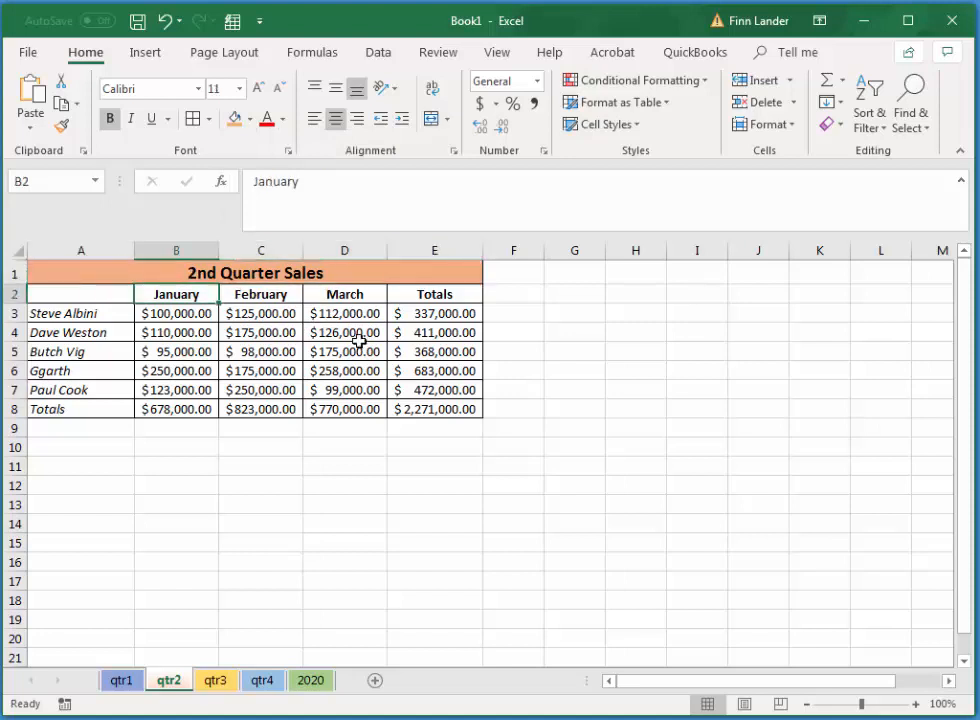
type("April")
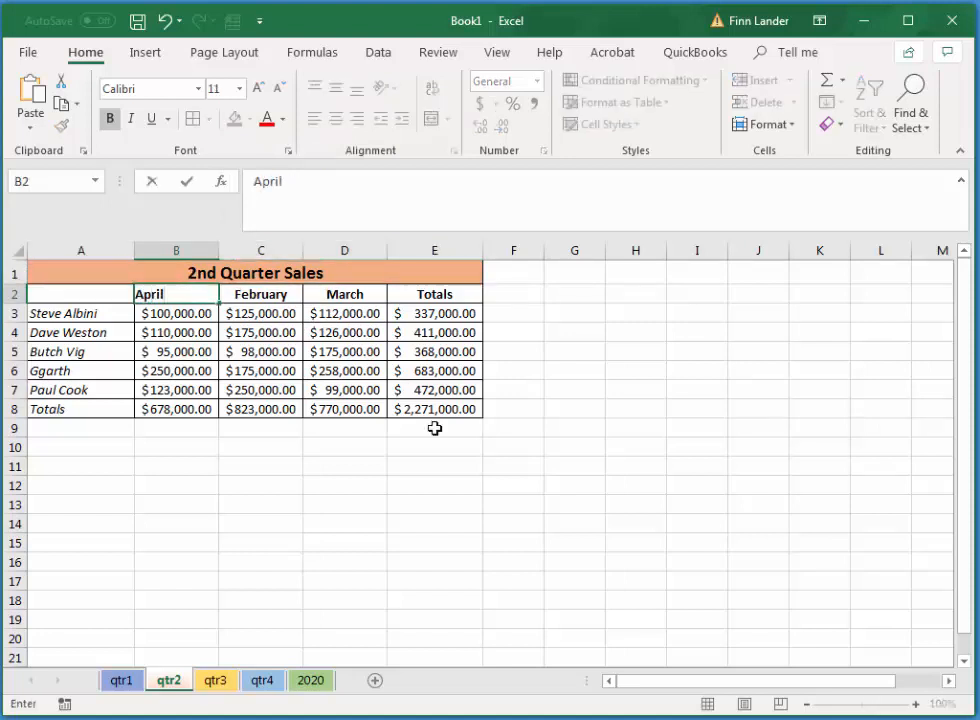
key("Return")
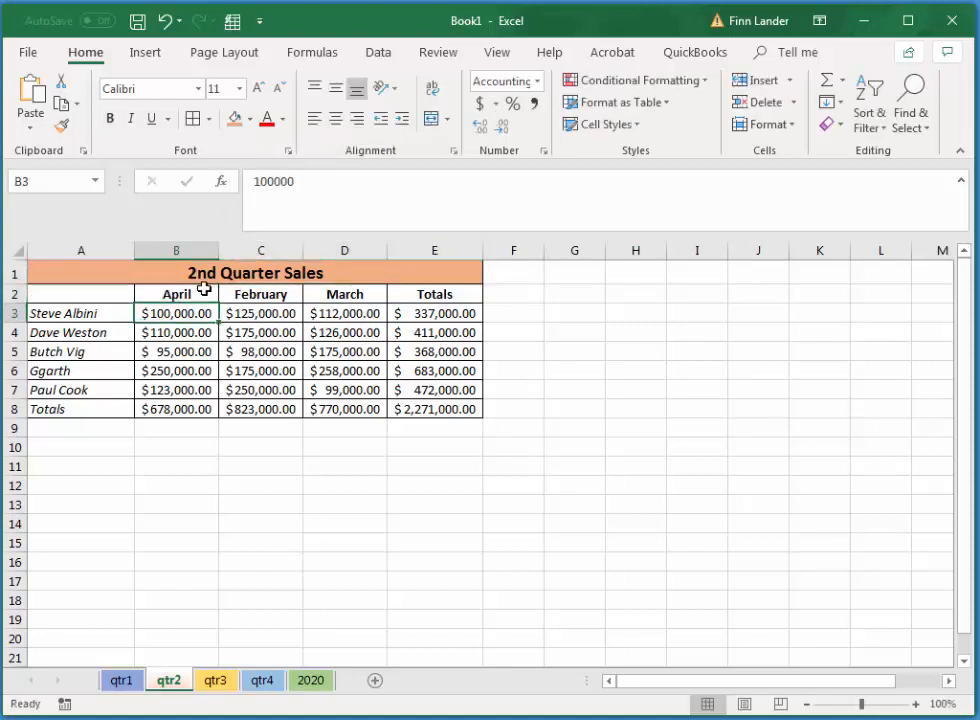
left_click(211, 291)
left_click_drag(218, 302, 359, 300)
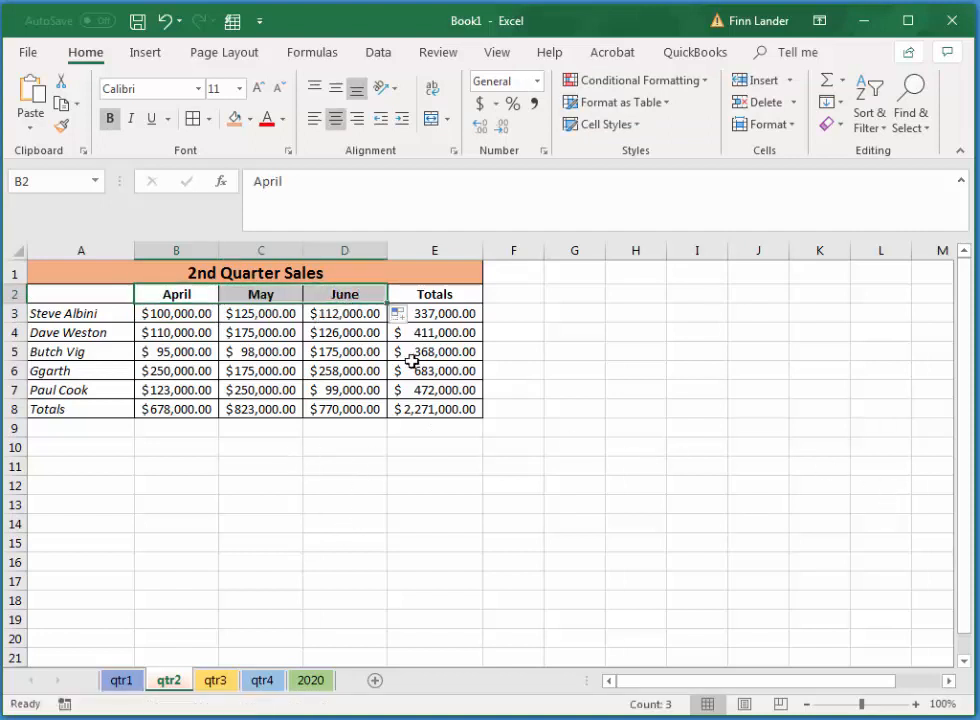
Change the May figures in C3:C5 of the qtr2 sheet to 200000, 225000 and 250000
left_click(260, 313)
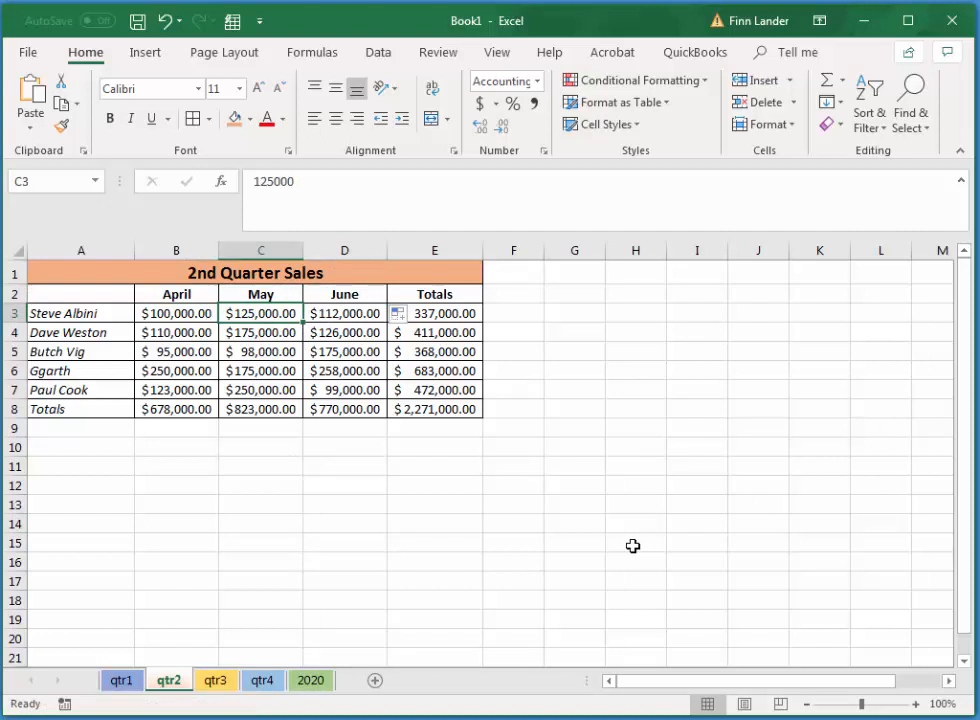
type("2000")
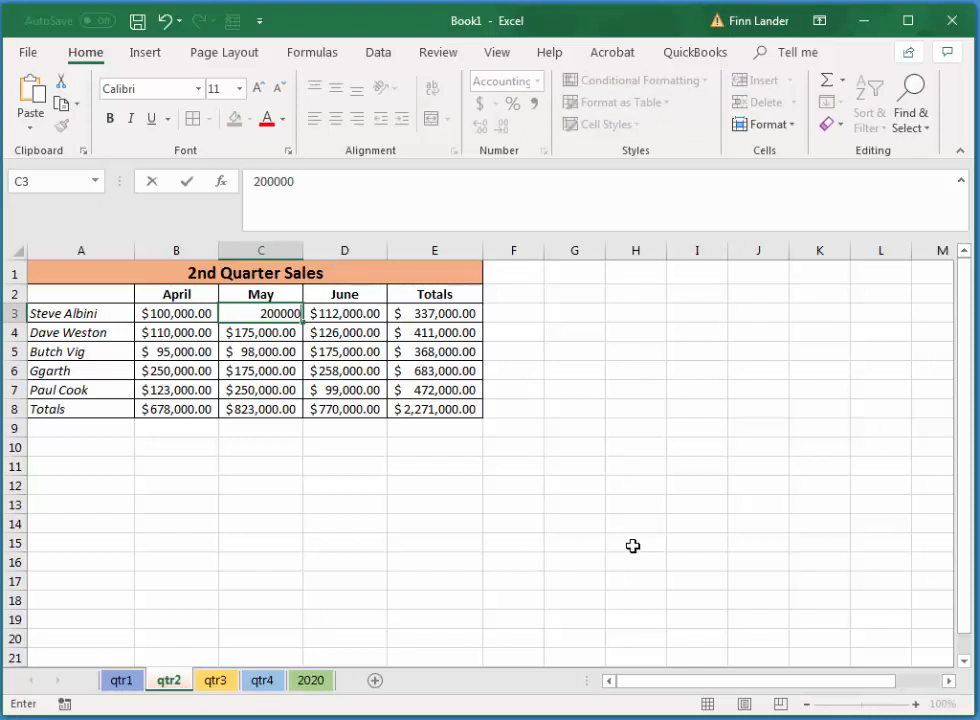
key("Return")
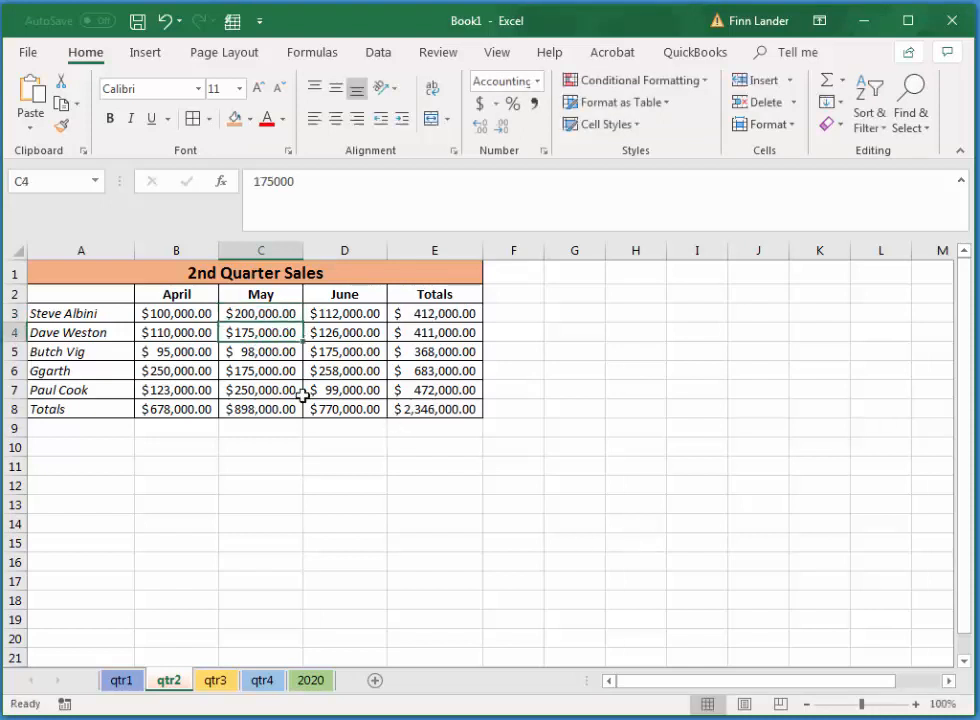
type("225,")
type("000")
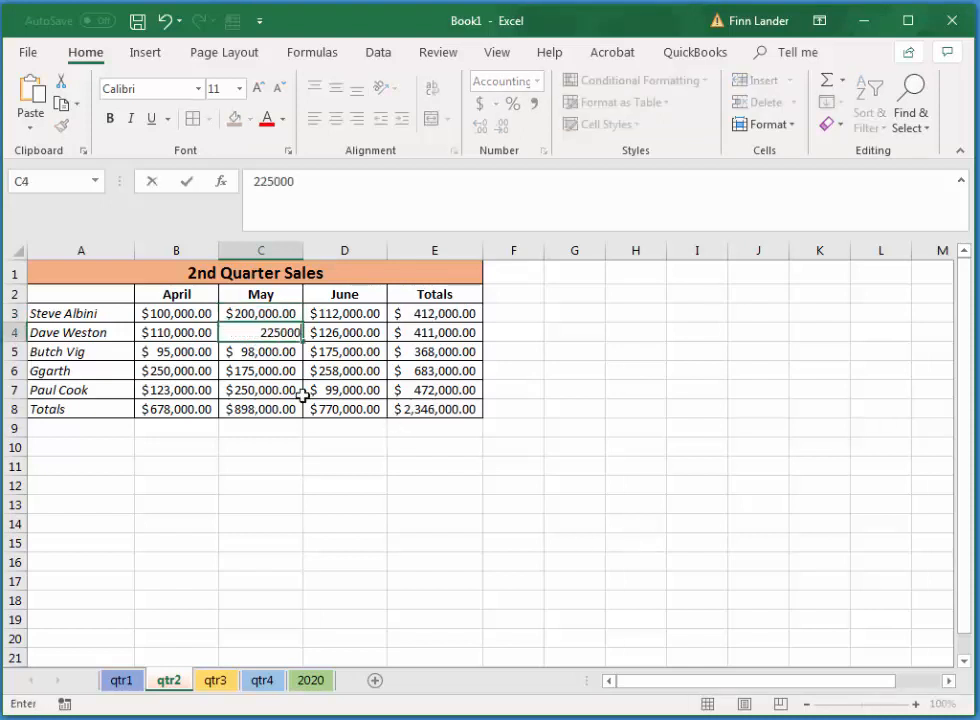
key("Return")
type("25")
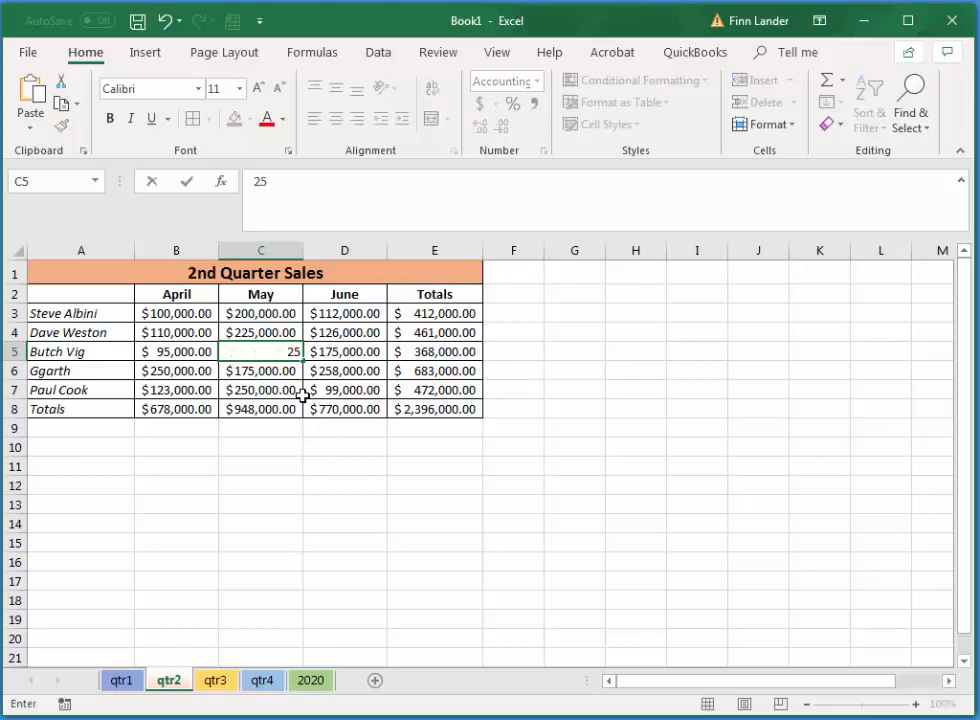
type("0000")
key("Return")
Change the remaining May figures on the qtr2 sheet to 150000 in C6 and 125000 in C7
type("1")
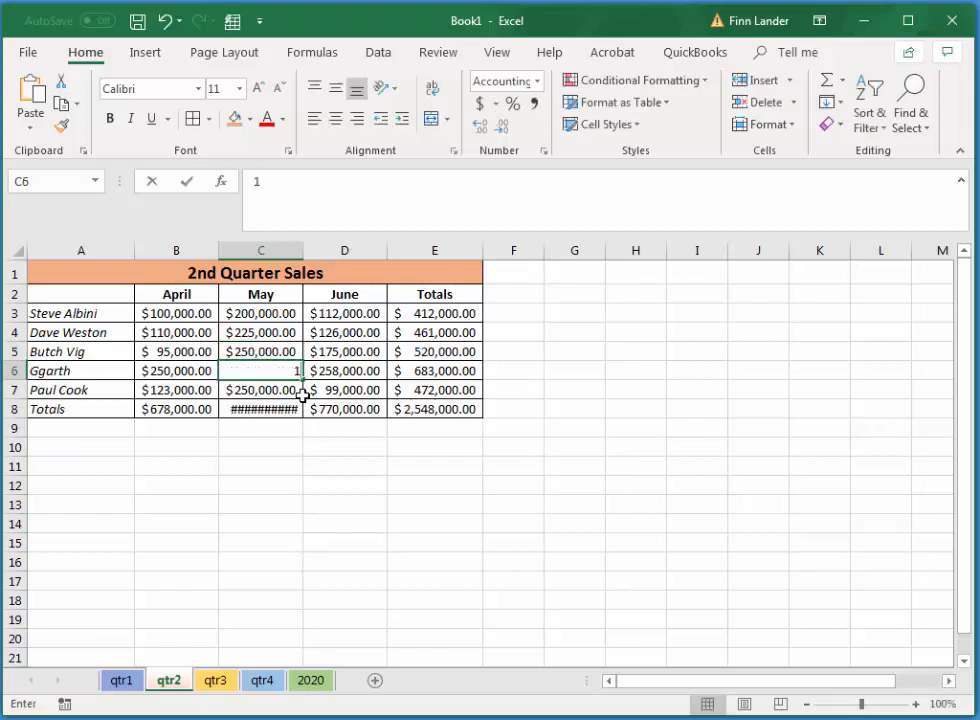
type("50,000")
key("Return")
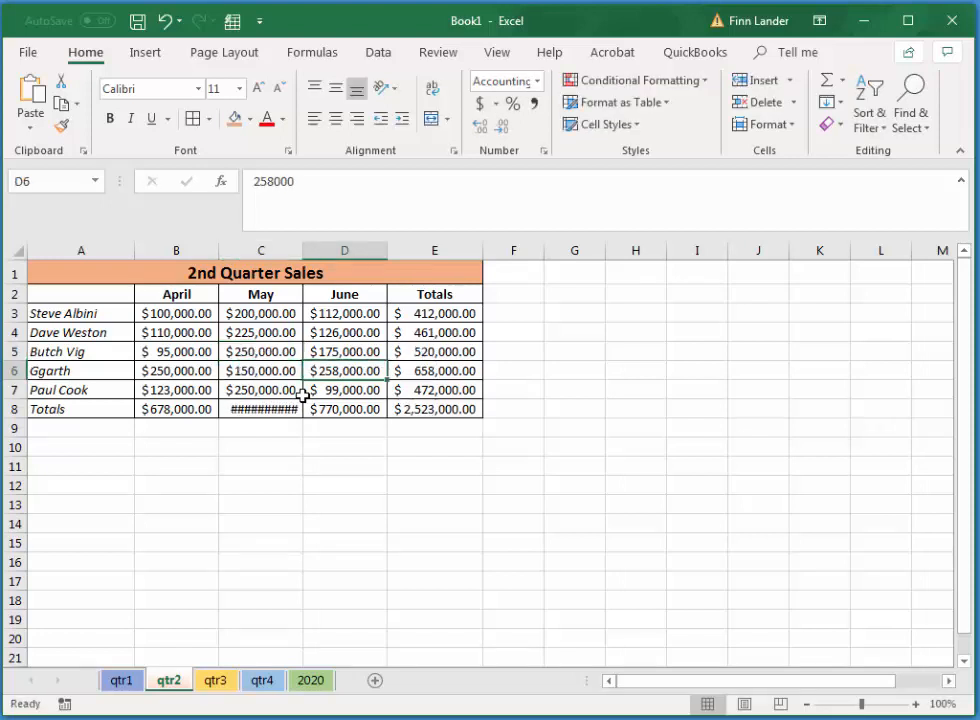
left_click(274, 392)
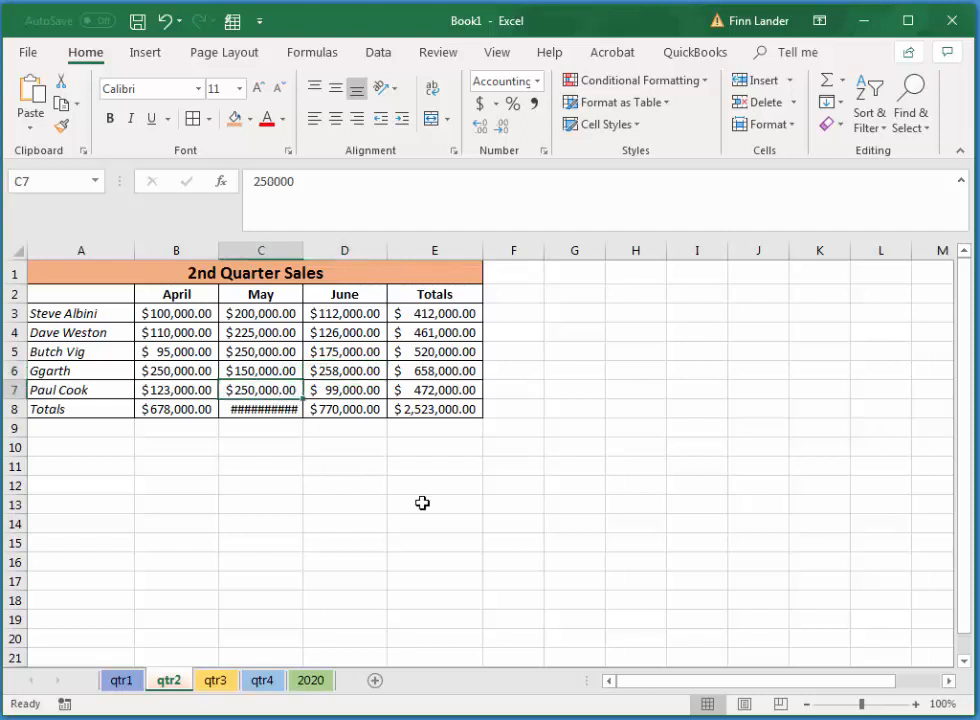
type("2")
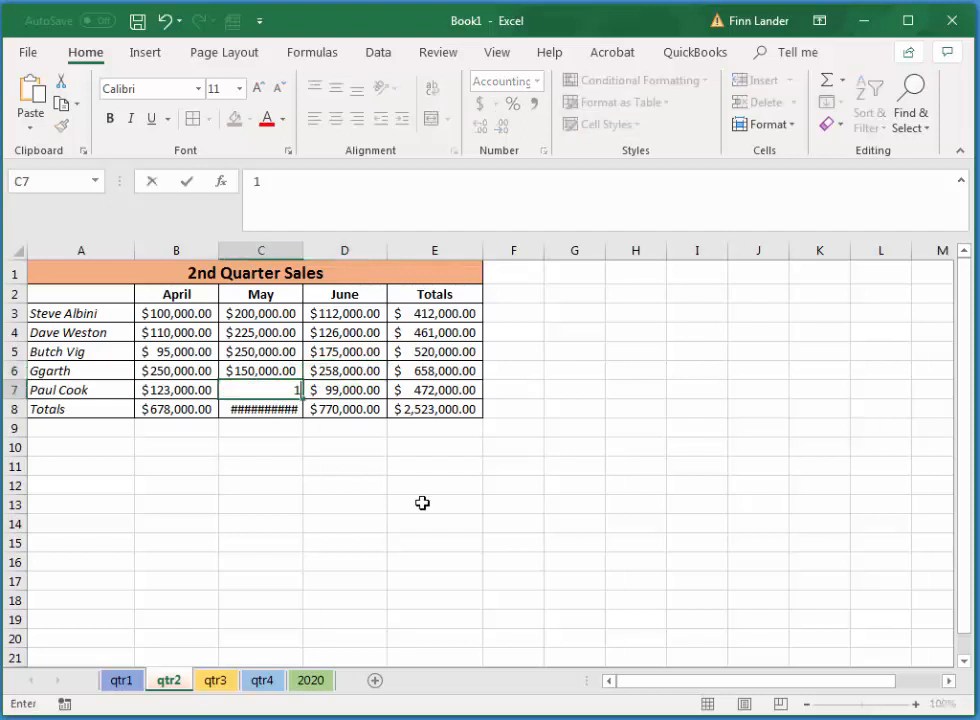
type("25,000")
key("Return")
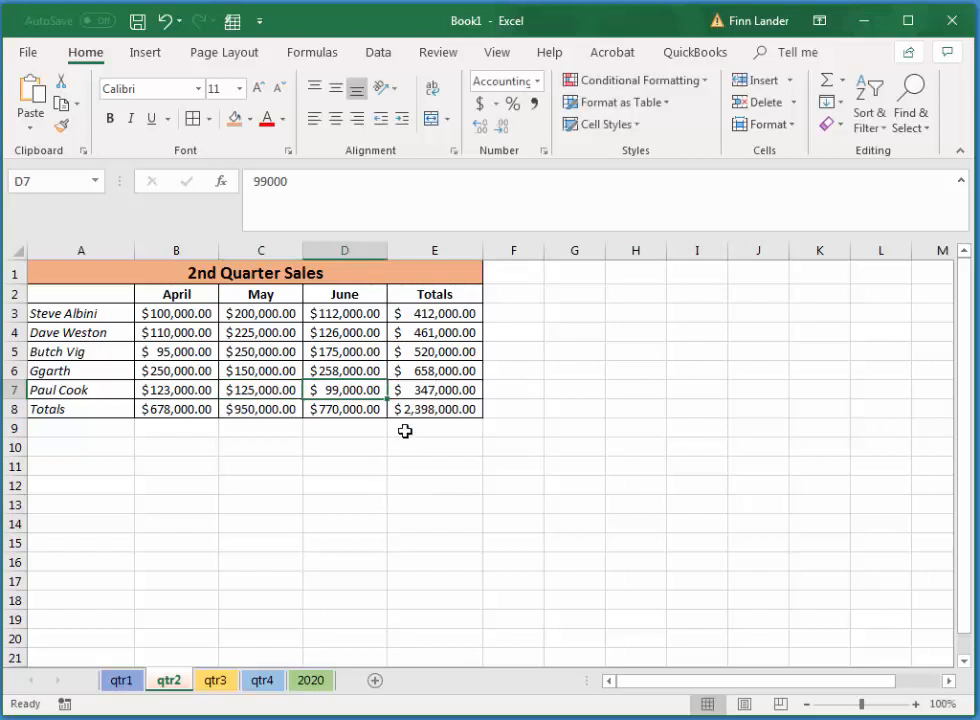
On the qtr3 sheet, change the title in A1 to 3rd Quarter Sales
left_click(220, 682)
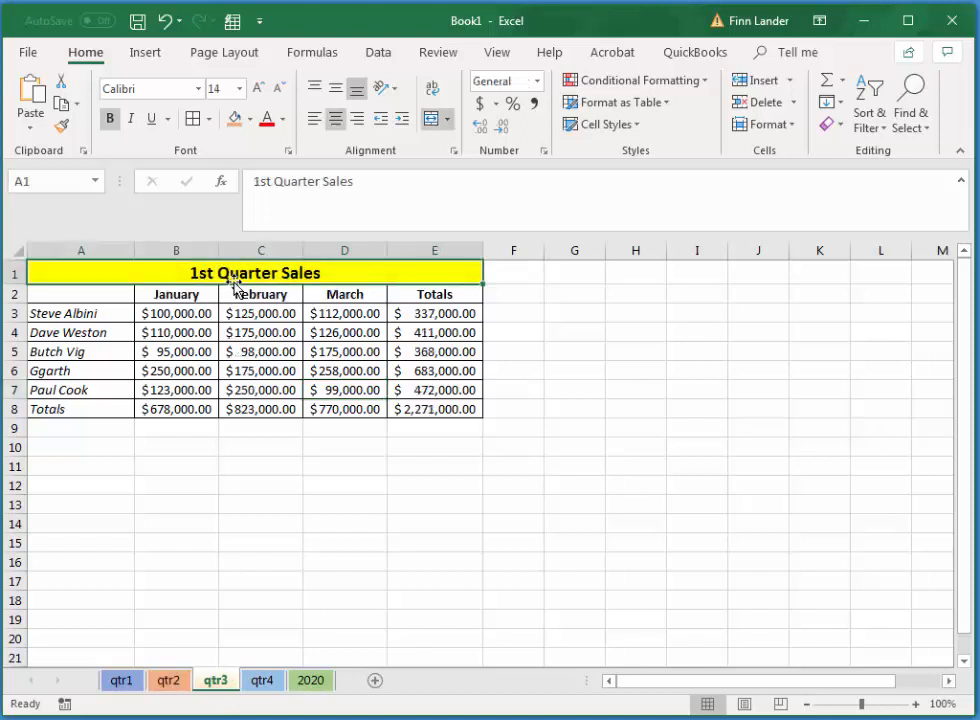
left_click_drag(272, 183, 248, 183)
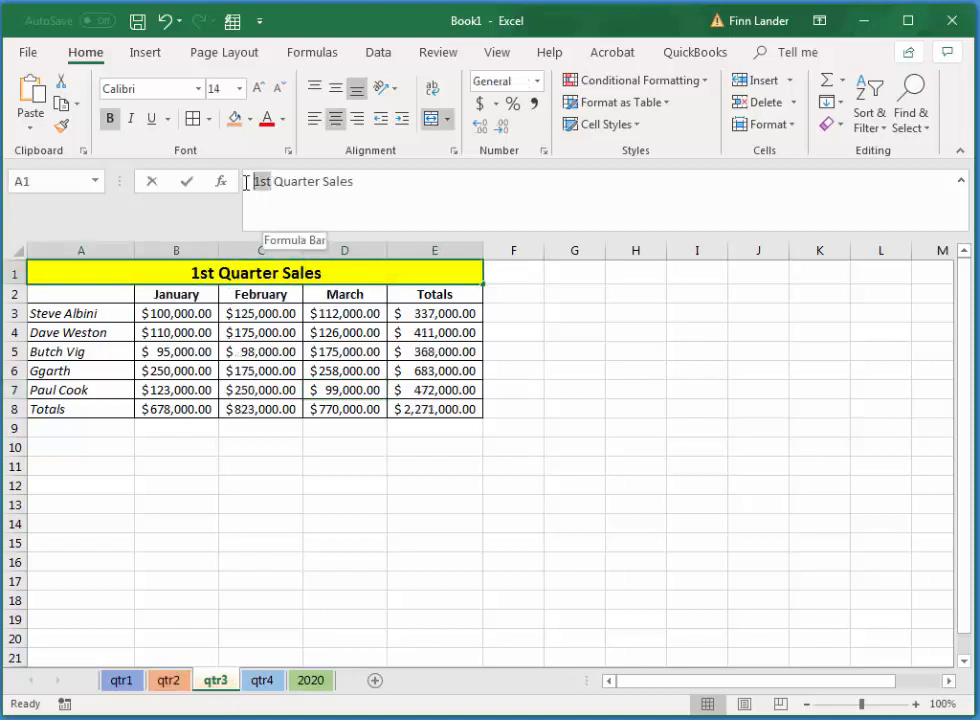
type("3rd")
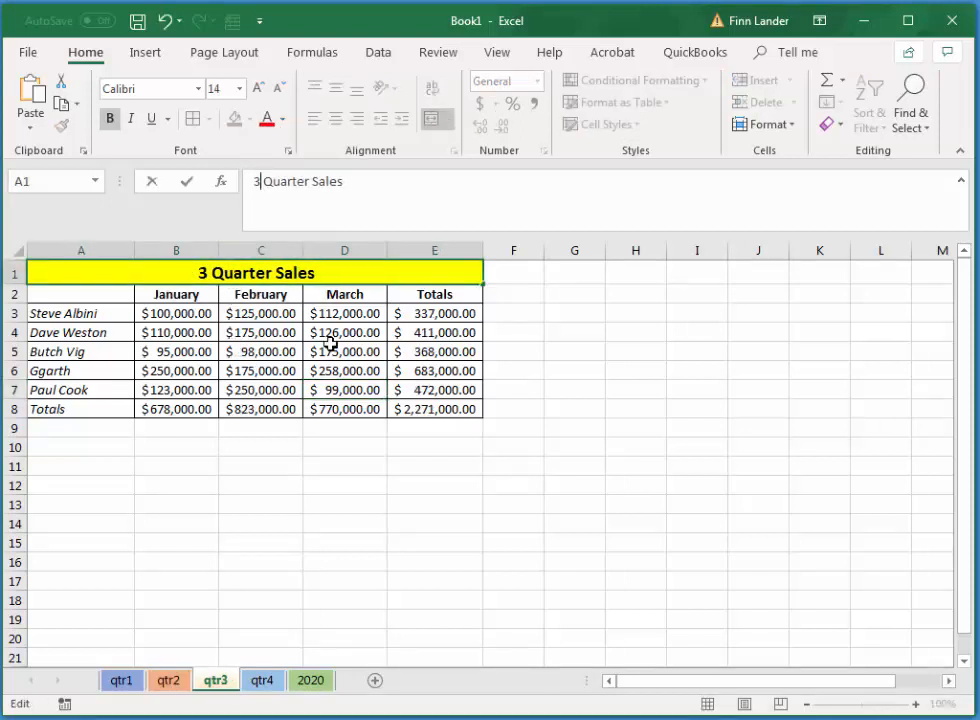
key("Tab")
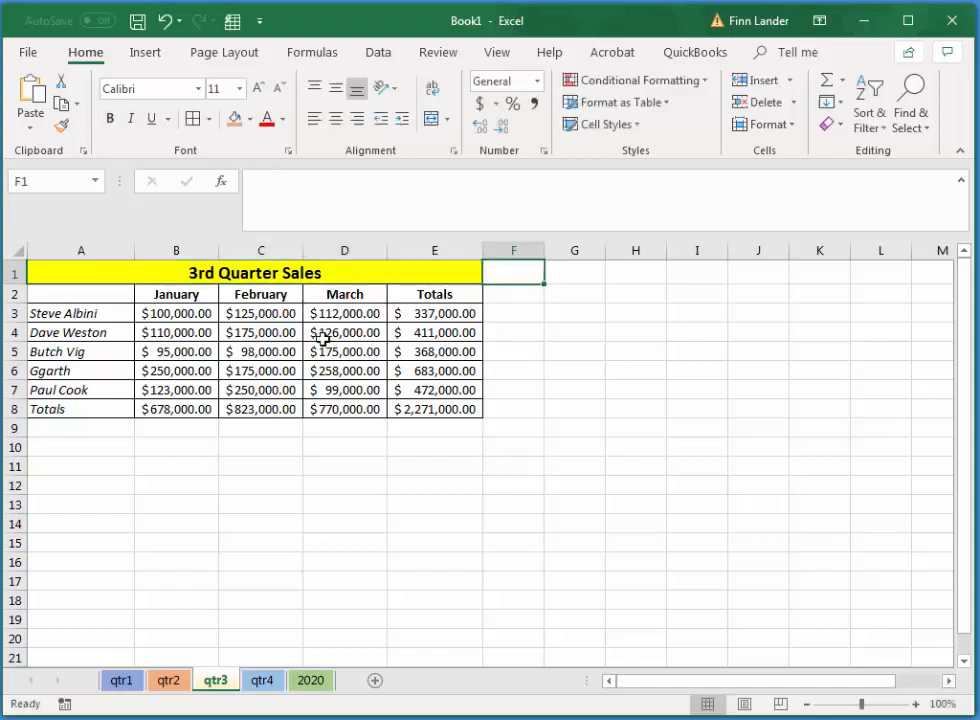
Fill the qtr3 title cell with dark blue and set its font colour to white
left_click(284, 271)
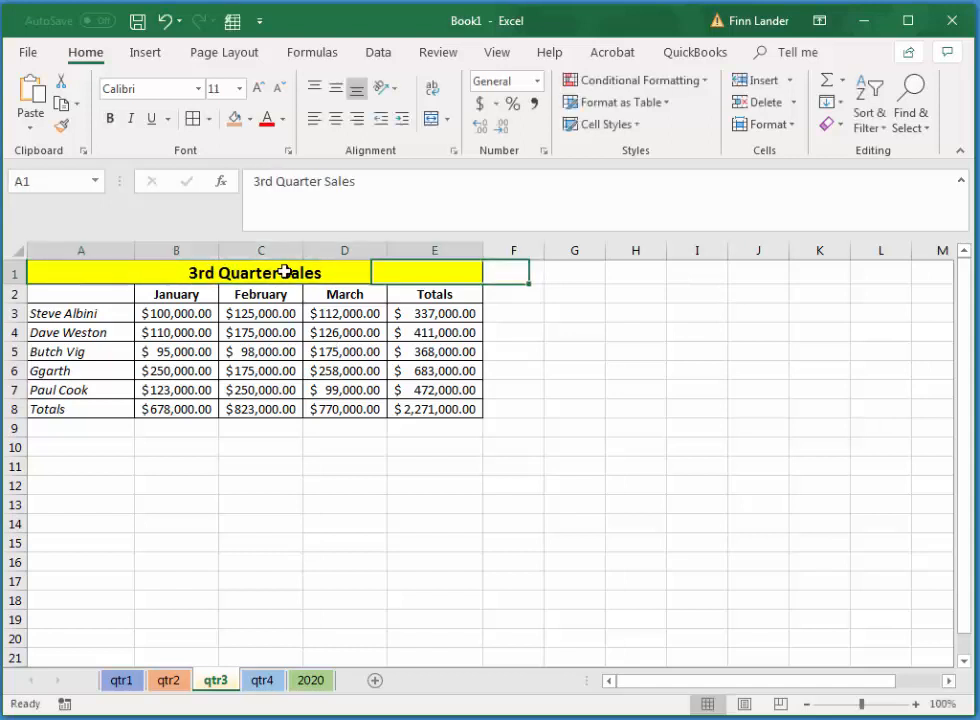
left_click(251, 119)
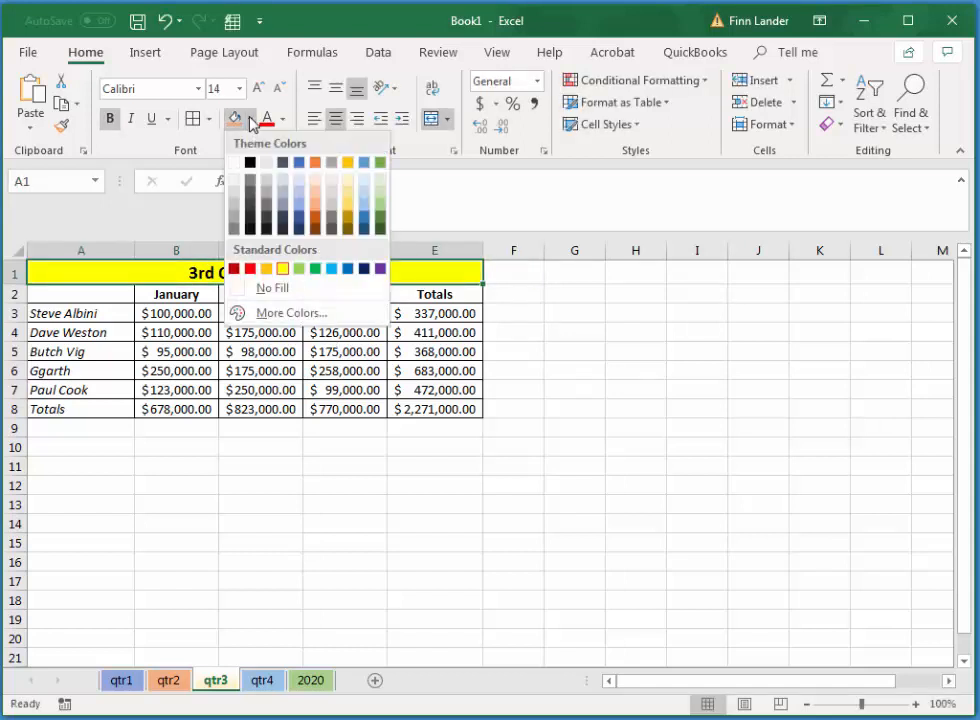
left_click(363, 219)
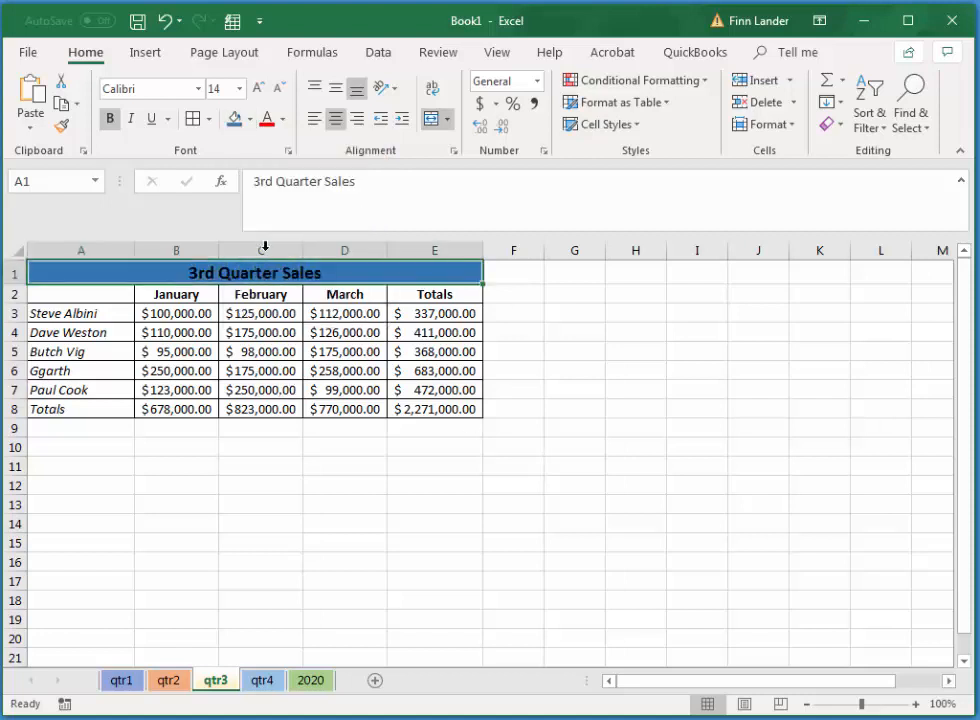
left_click(283, 125)
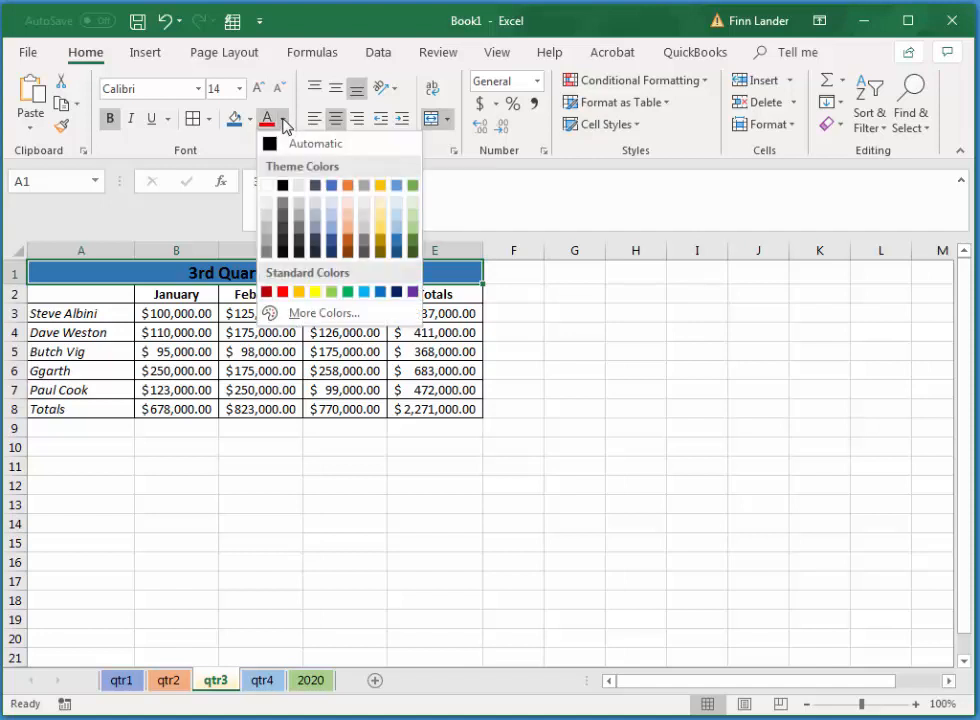
left_click(271, 187)
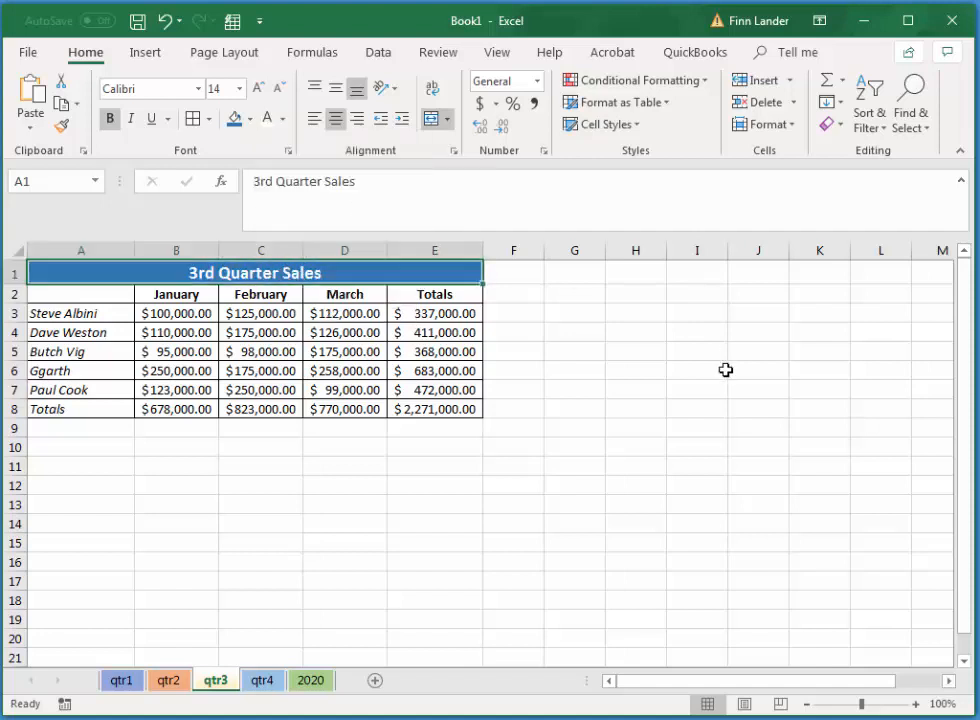
Enter July in B2 of the qtr3 sheet and fill the month series across to September in D2
left_click(181, 295)
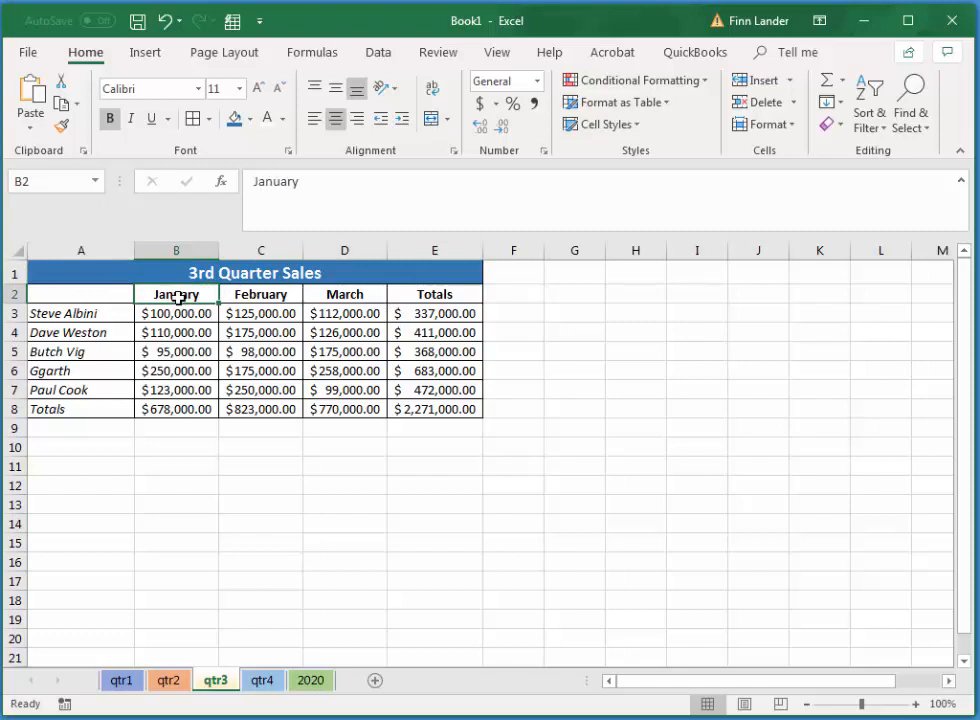
type("J")
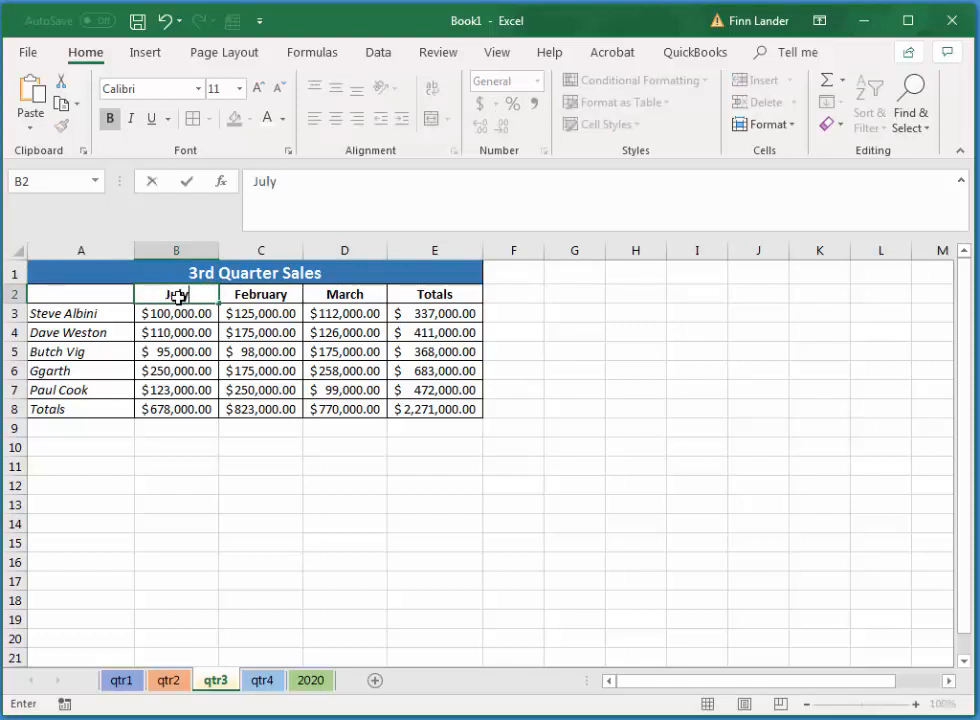
type("uly")
key("Return")
left_click(204, 299)
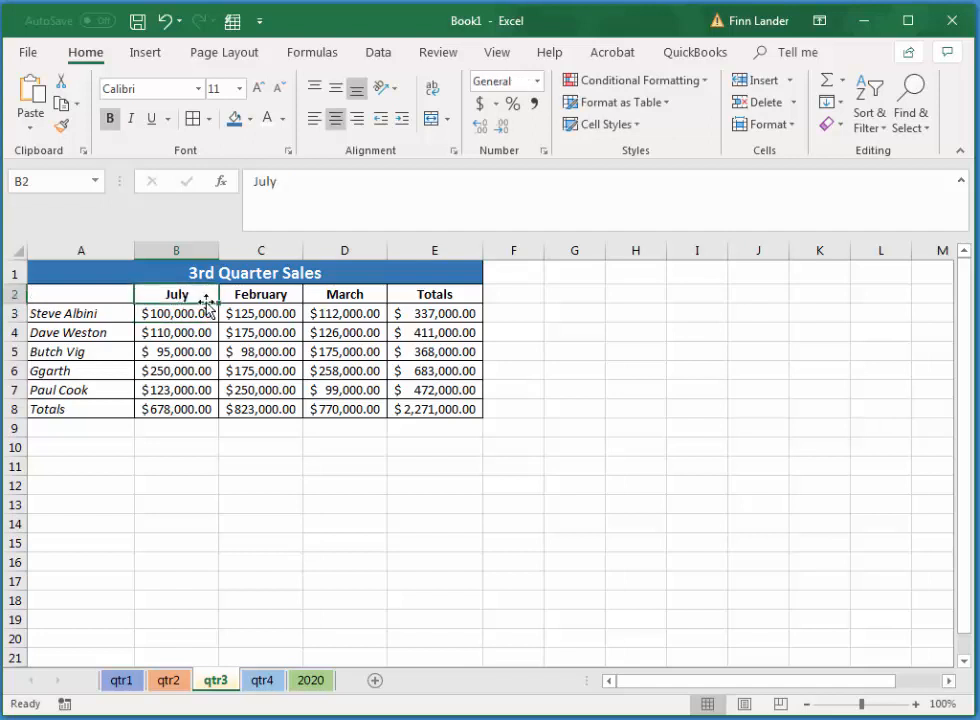
left_click_drag(219, 303, 380, 302)
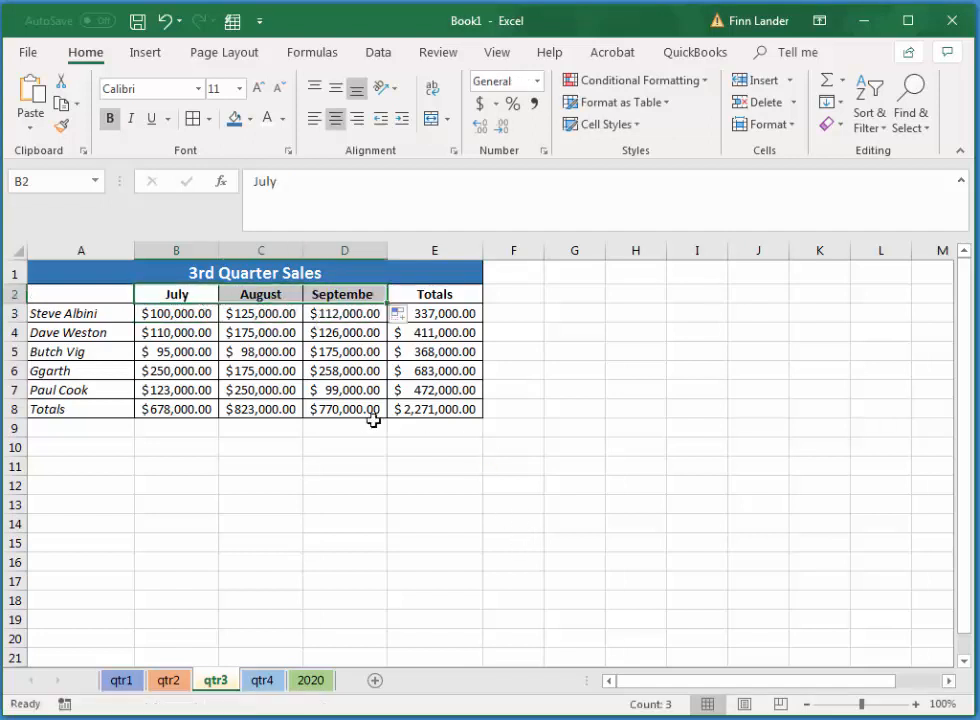
Change the July figures in B3:B5 of the qtr3 sheet to 90000, 200000 and 175000
left_click(162, 314)
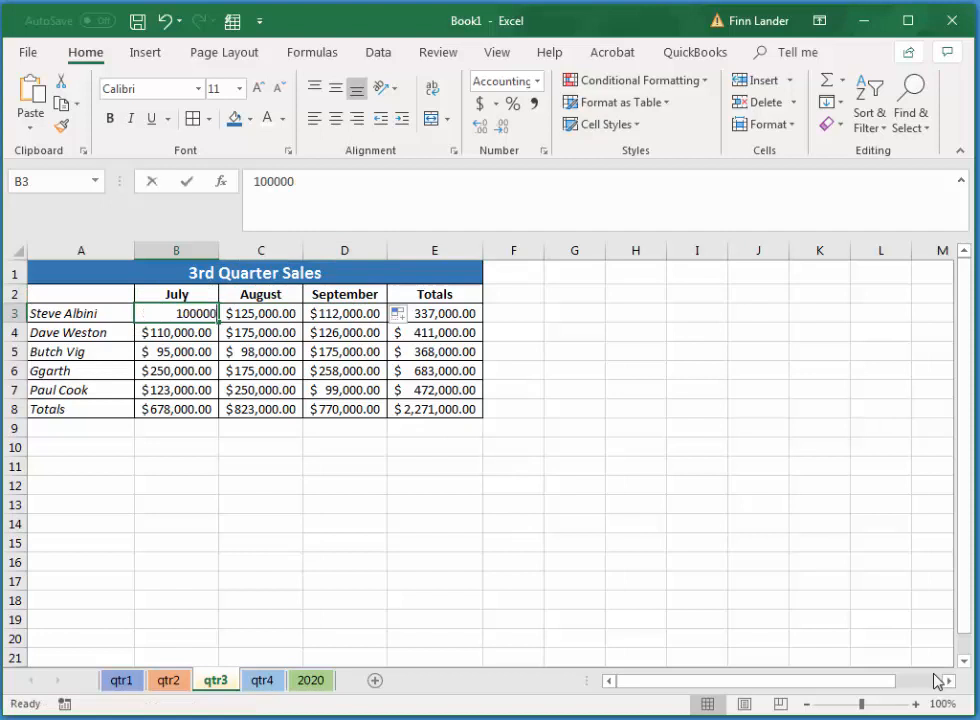
type("9000")
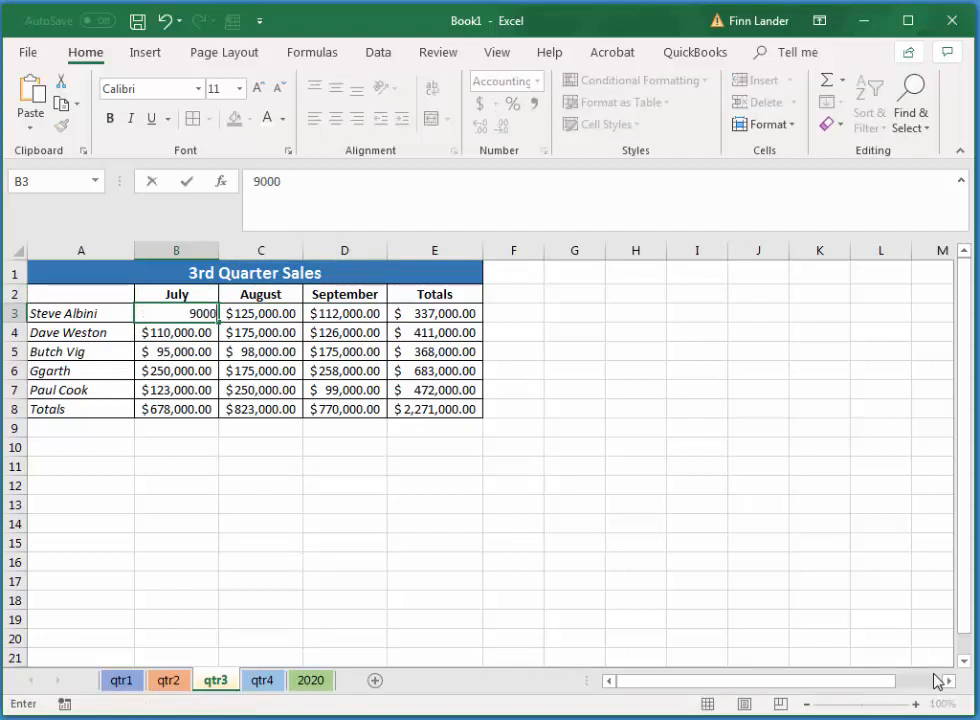
key("Return")
type("200000")
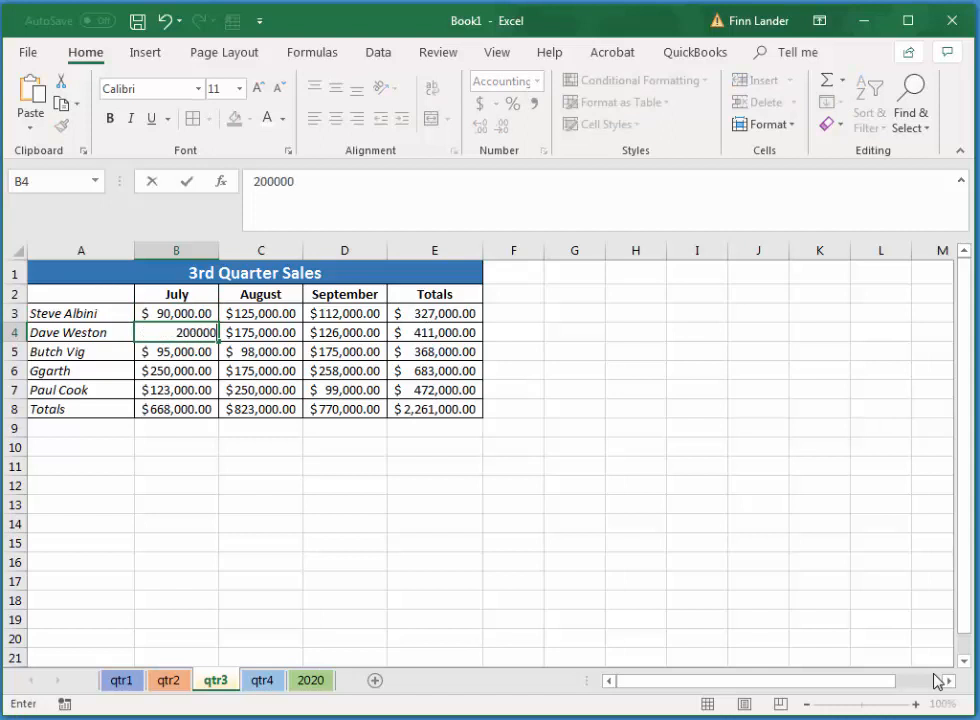
key("Return")
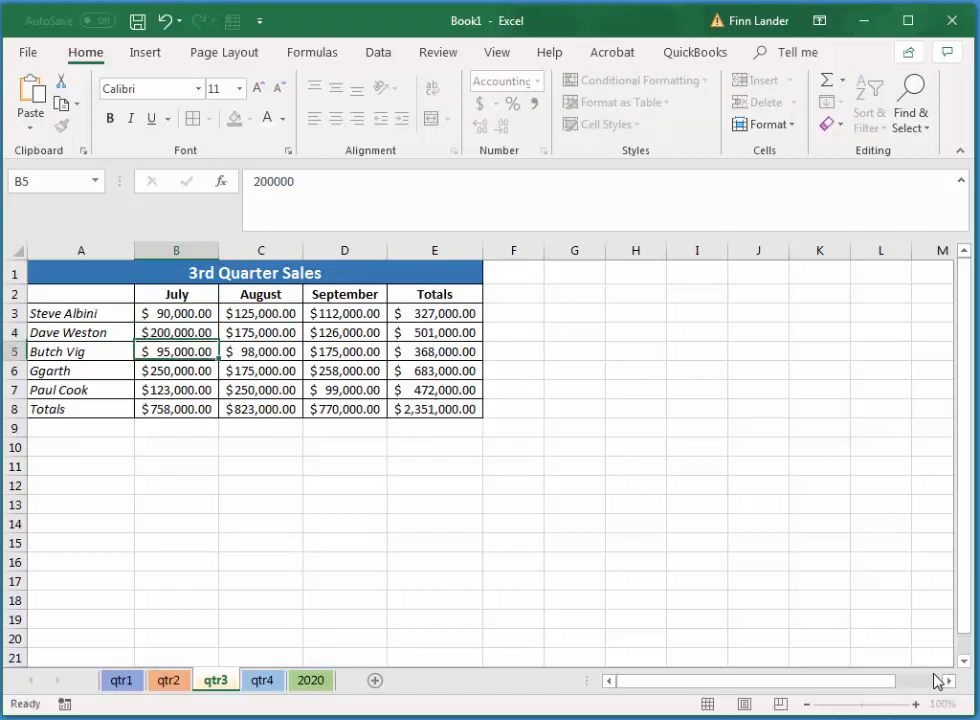
type("175,")
type("000")
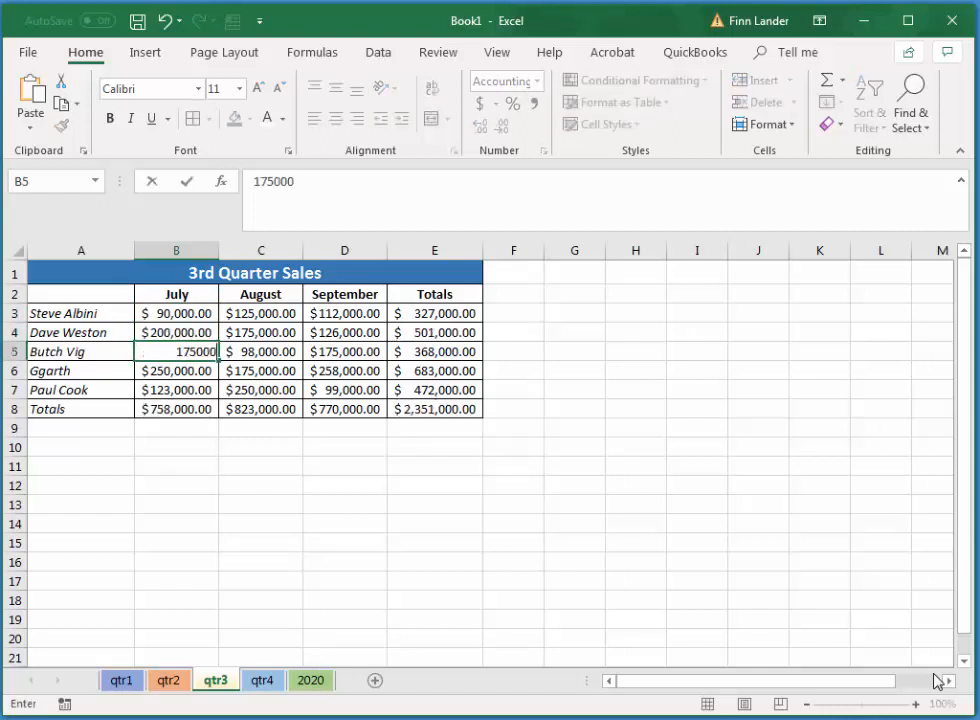
key("Return")
Change the remaining July figures on the qtr3 sheet to 225000 in B6 and 200000 in B7
type("2")
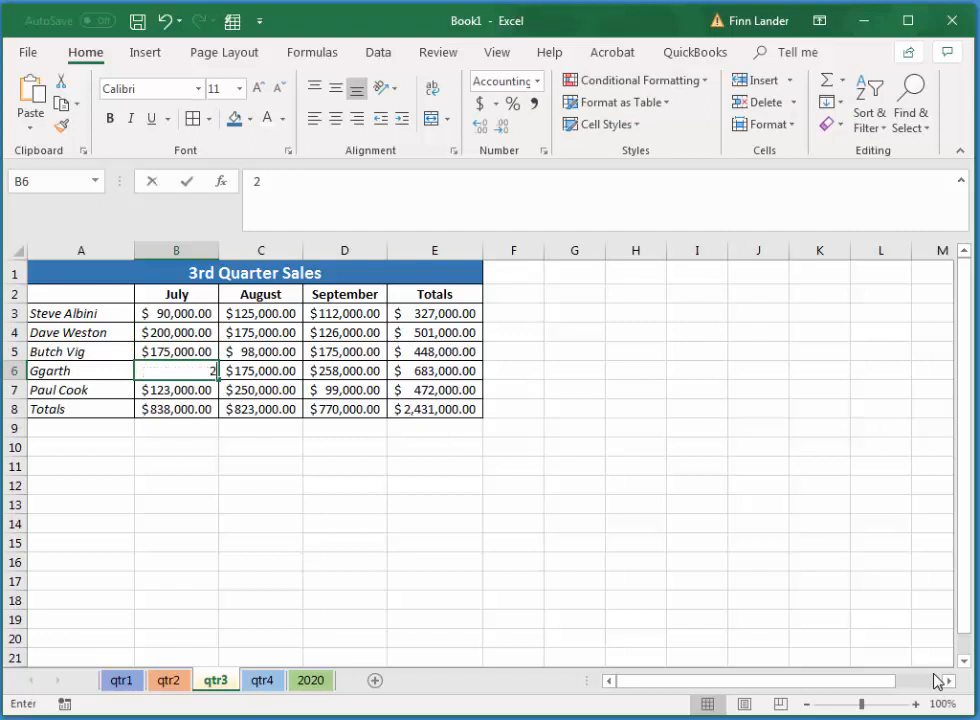
type("25,000")
key("Return")
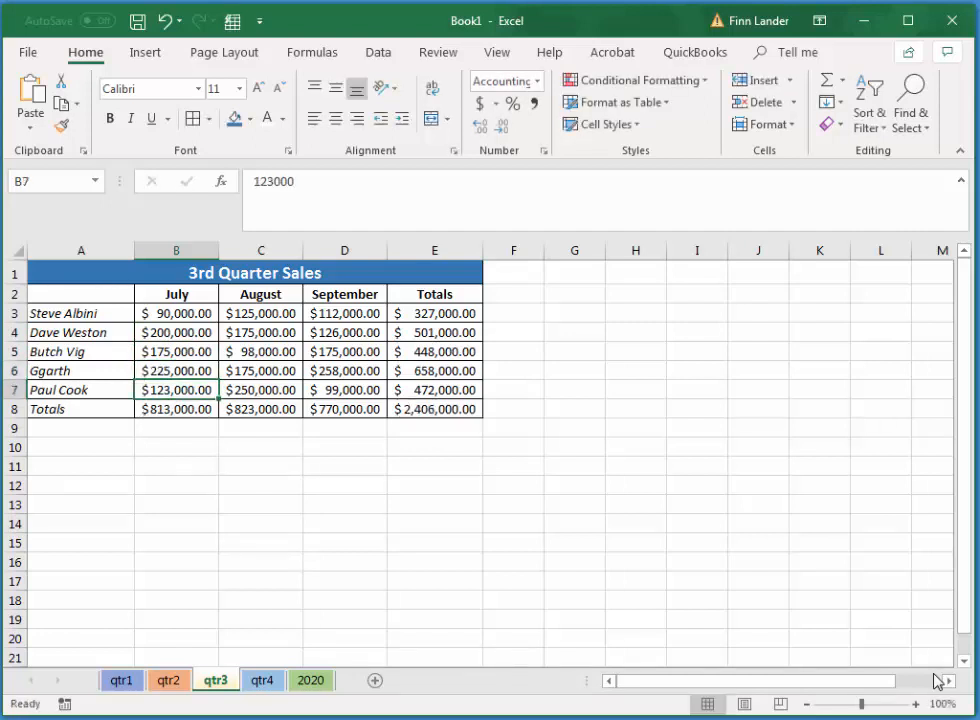
type("200")
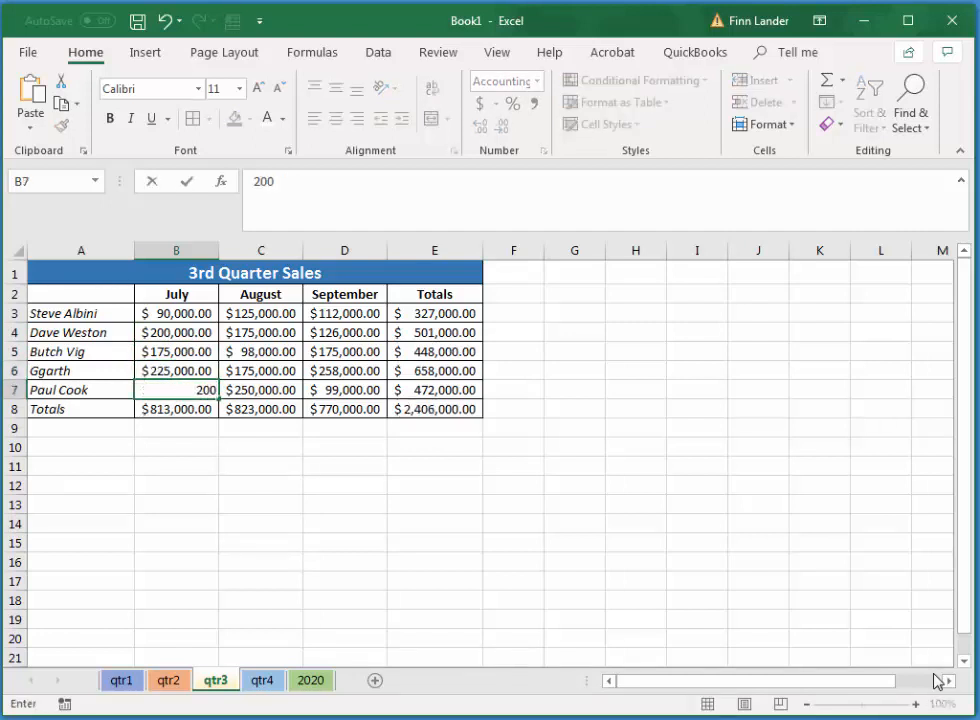
type(",000")
key("Return")
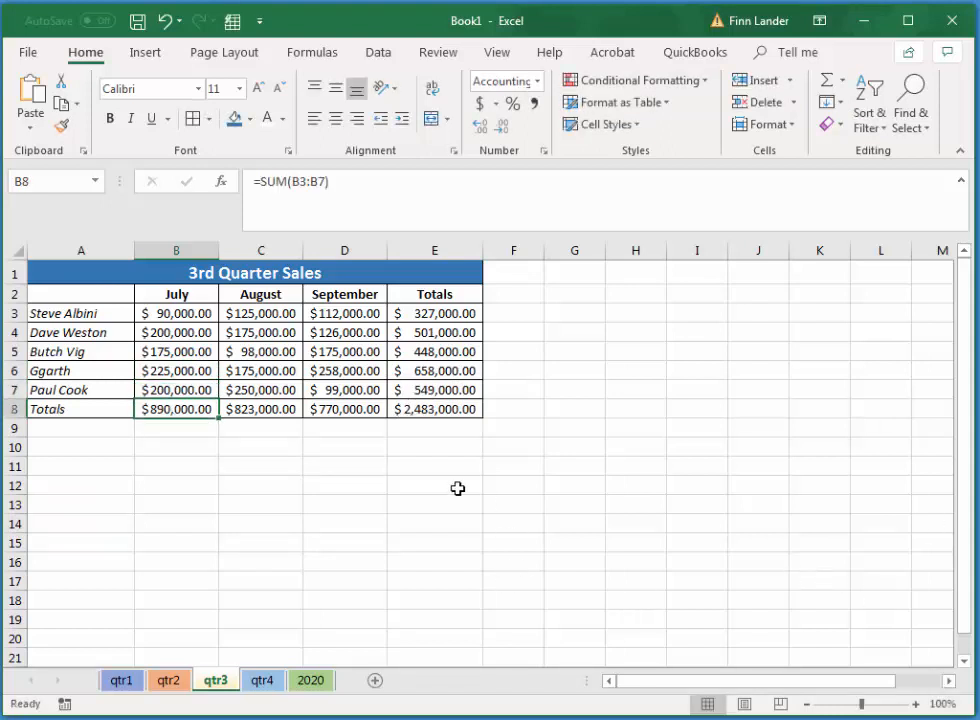
Fill the title cell of the qtr4 sheet with dark green and set its font colour to white
left_click(262, 681)
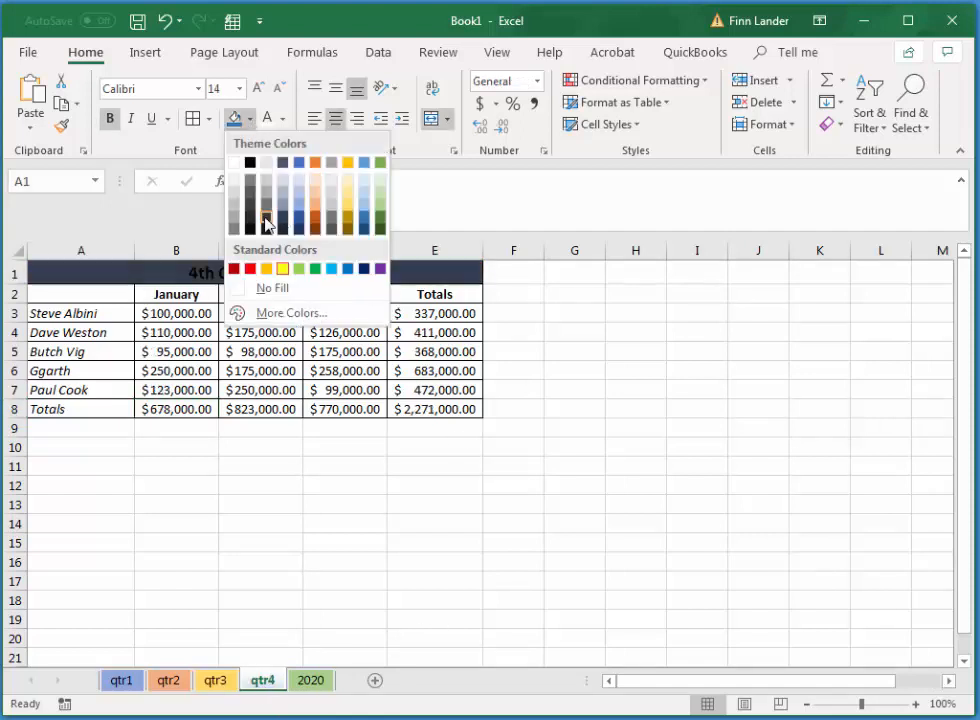
left_click(380, 228)
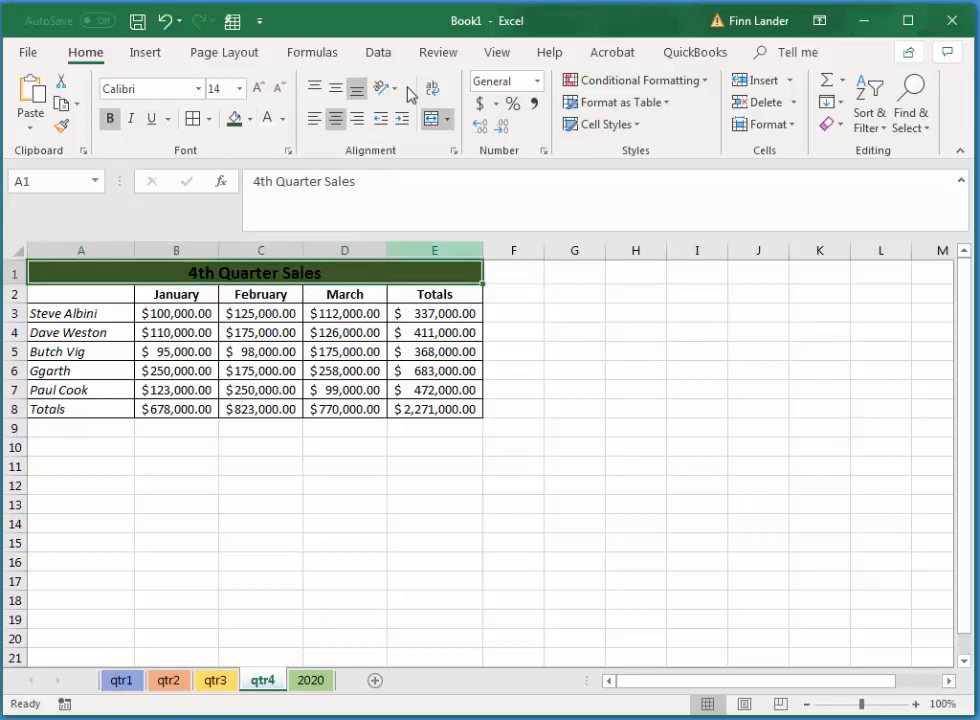
left_click(282, 119)
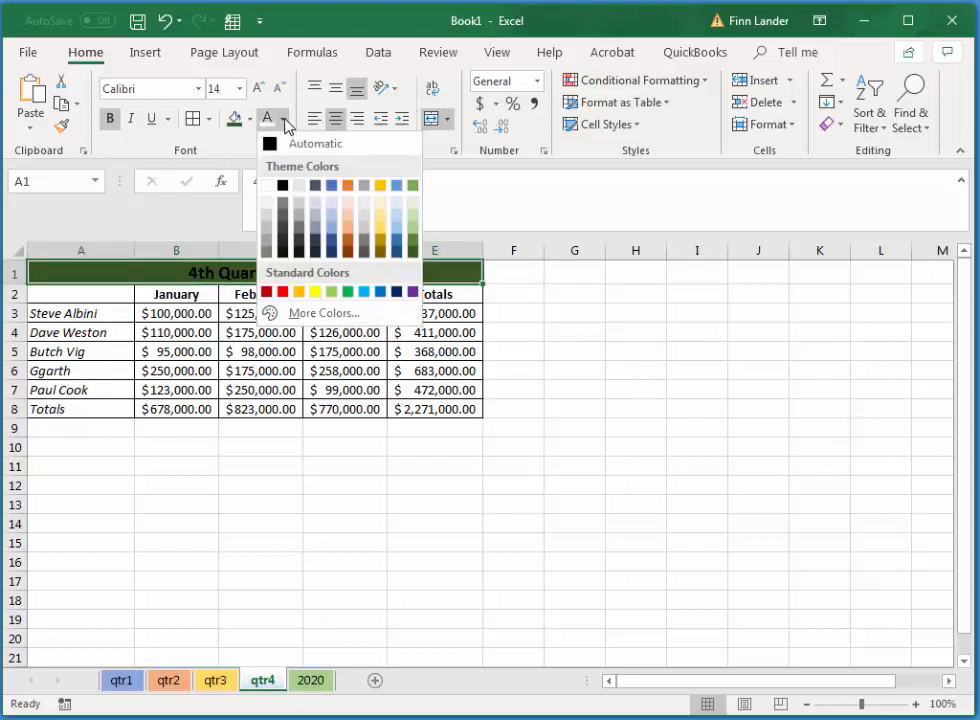
left_click(267, 186)
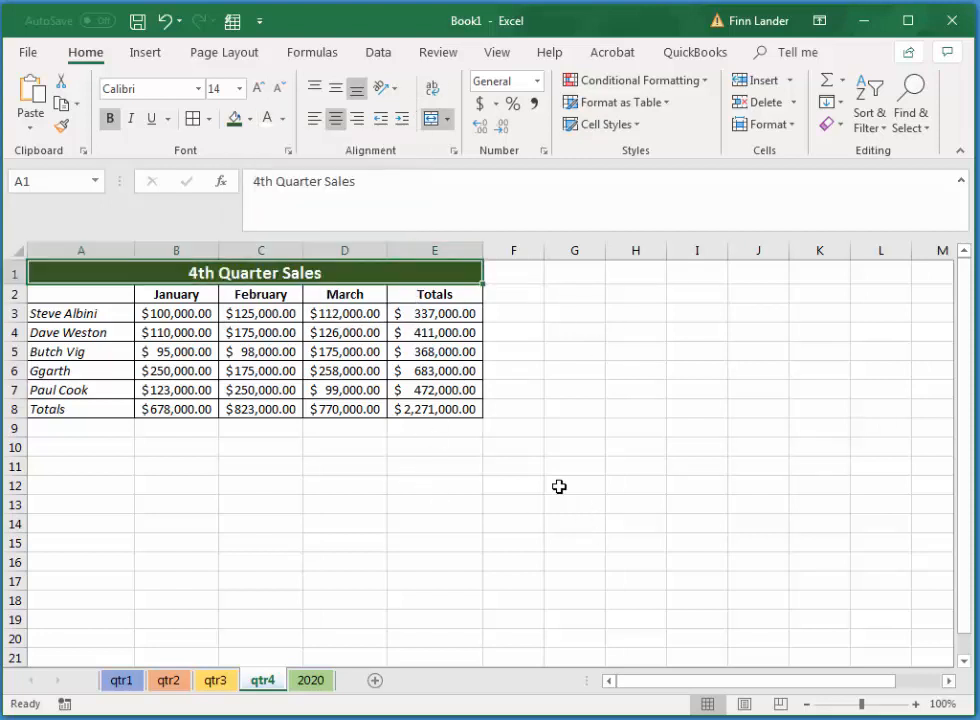
Change the March figures in D3:D5 of the qtr4 sheet to 80000, 90000 and 110000
left_click(351, 310)
type("8")
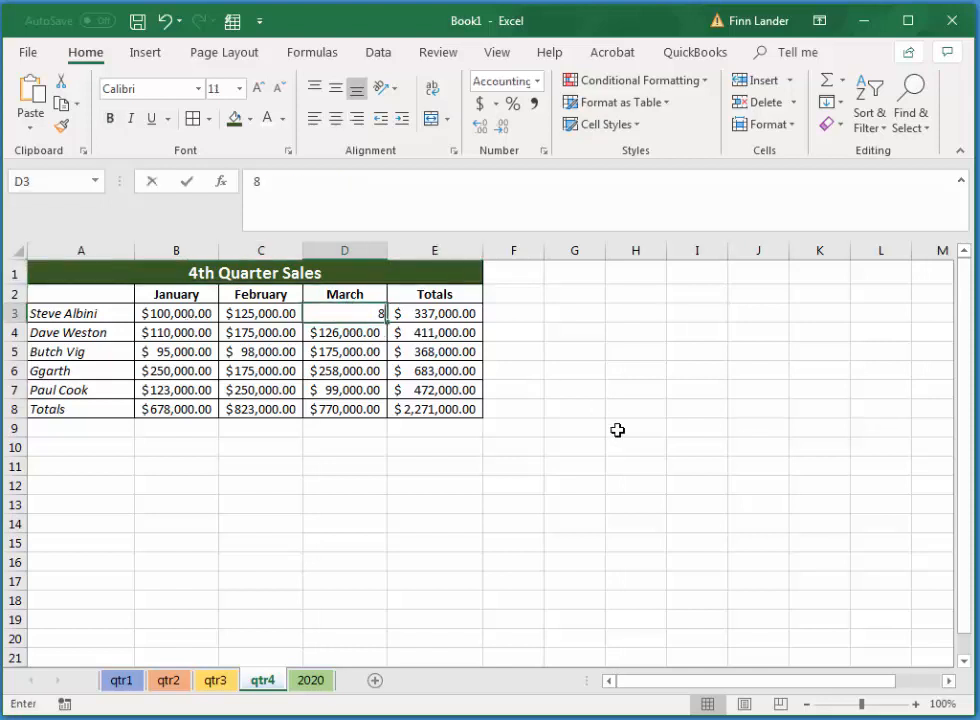
type("0,0000")
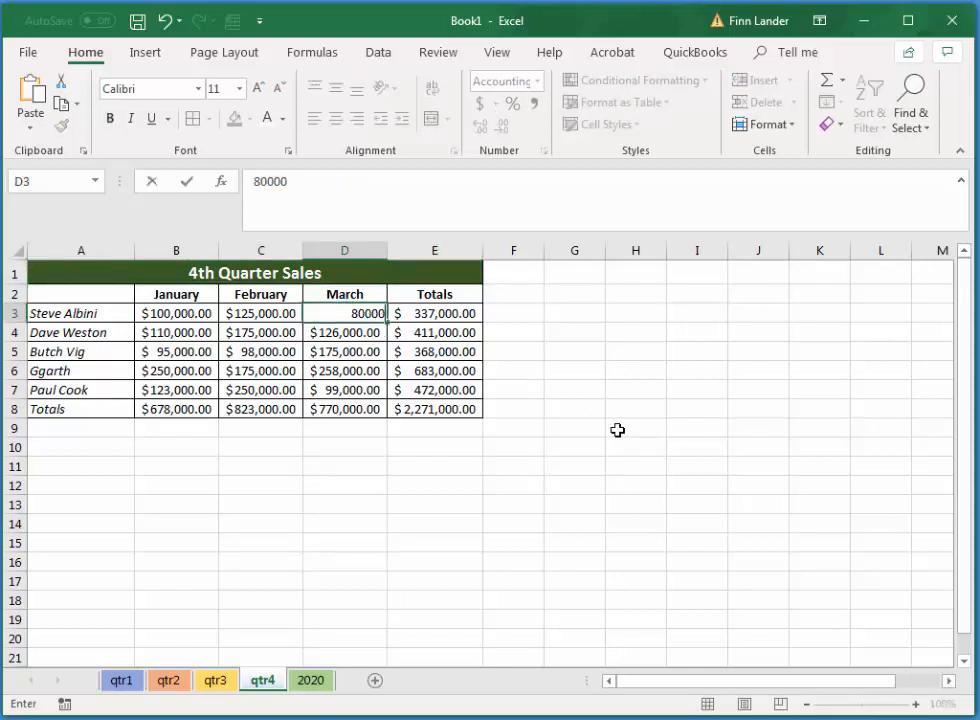
key("Return")
type("90000")
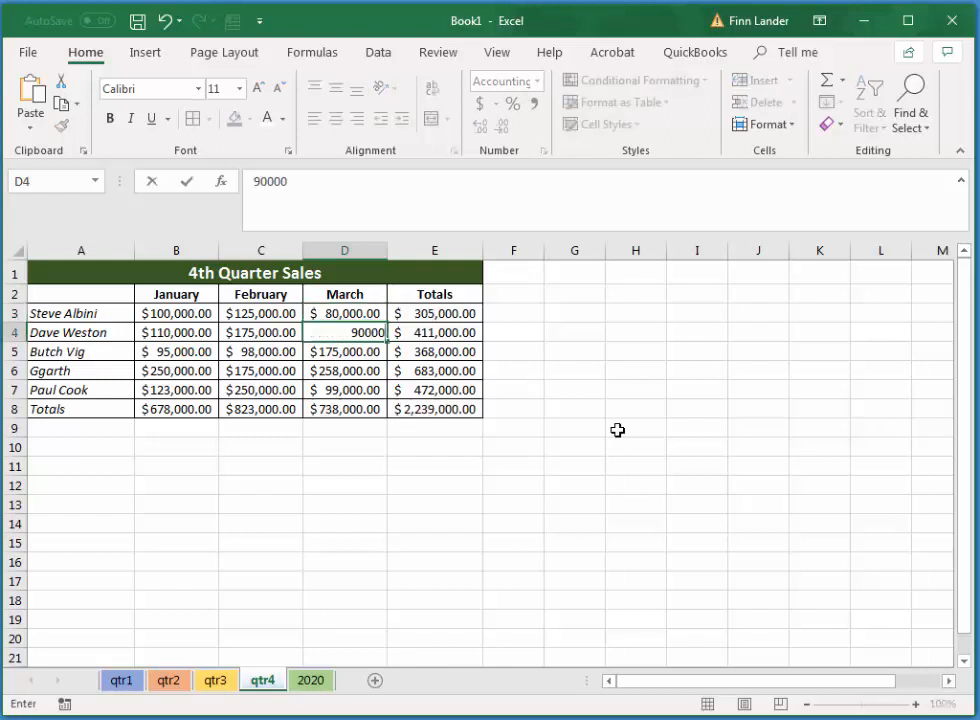
key("Return")
type("11")
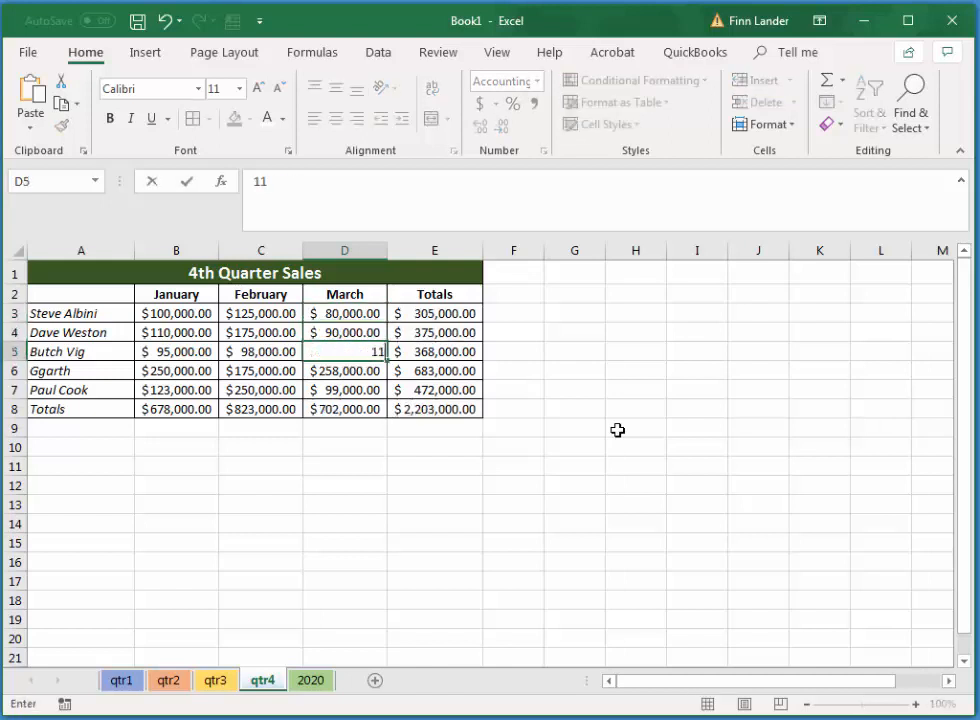
type("0,000")
key("Return")
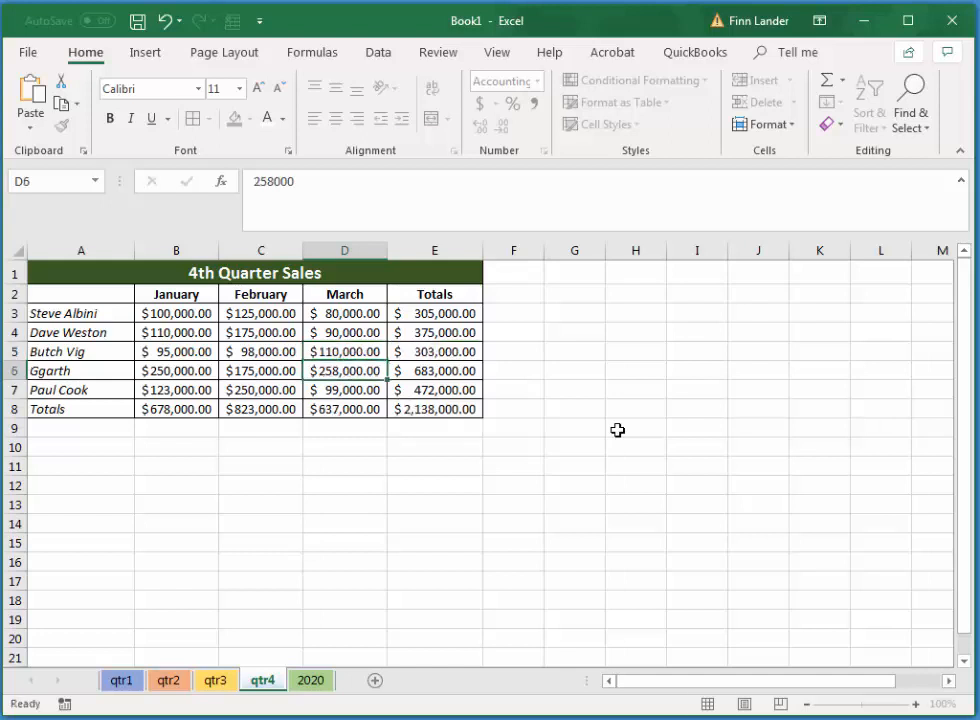
Change the remaining March figures on the qtr4 sheet to 321000 in D6 and 75000 in D7
type("32")
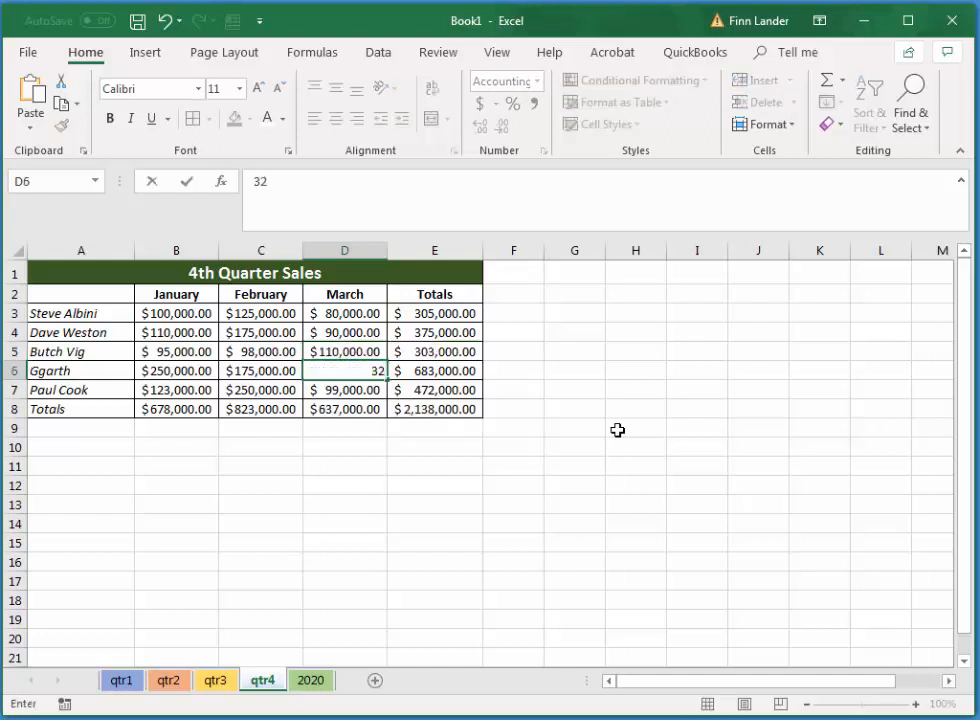
type("1,000")
key("Return")
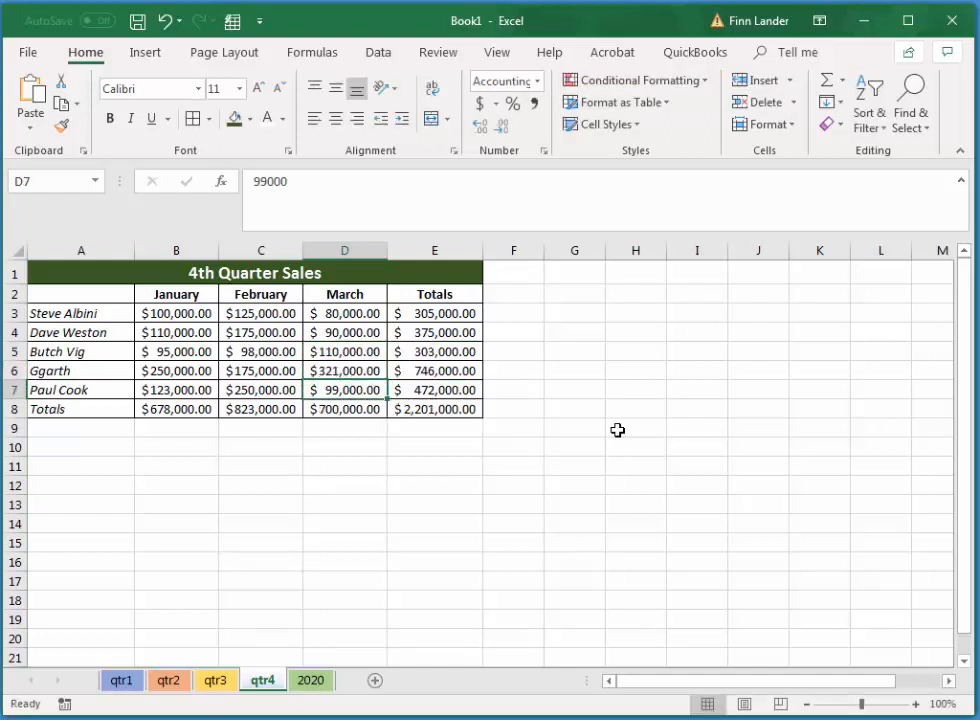
type("7500")
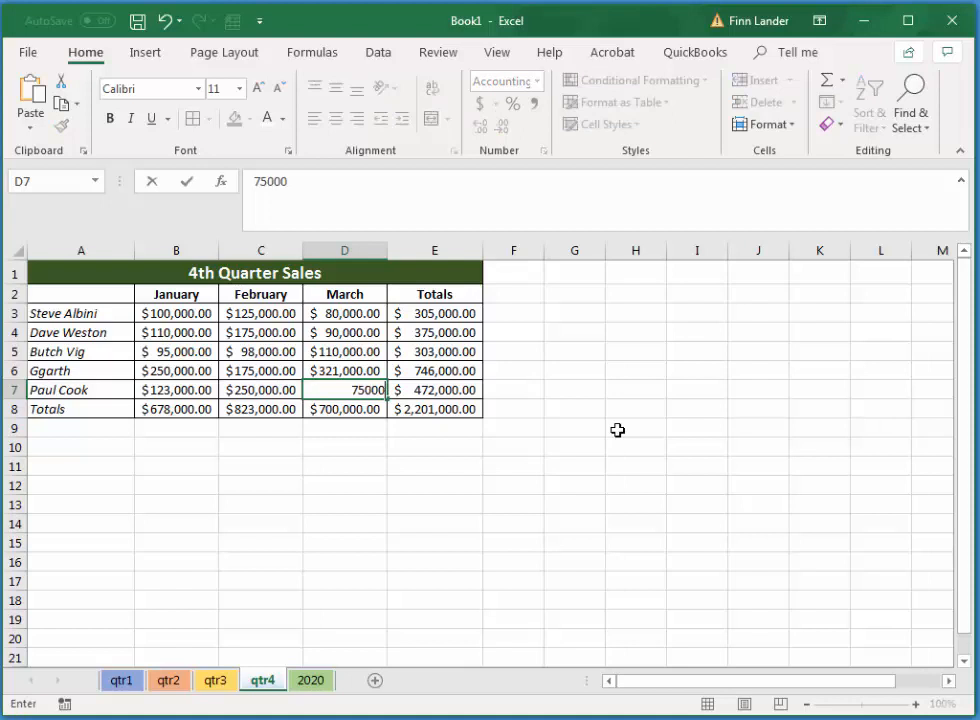
key("Return")
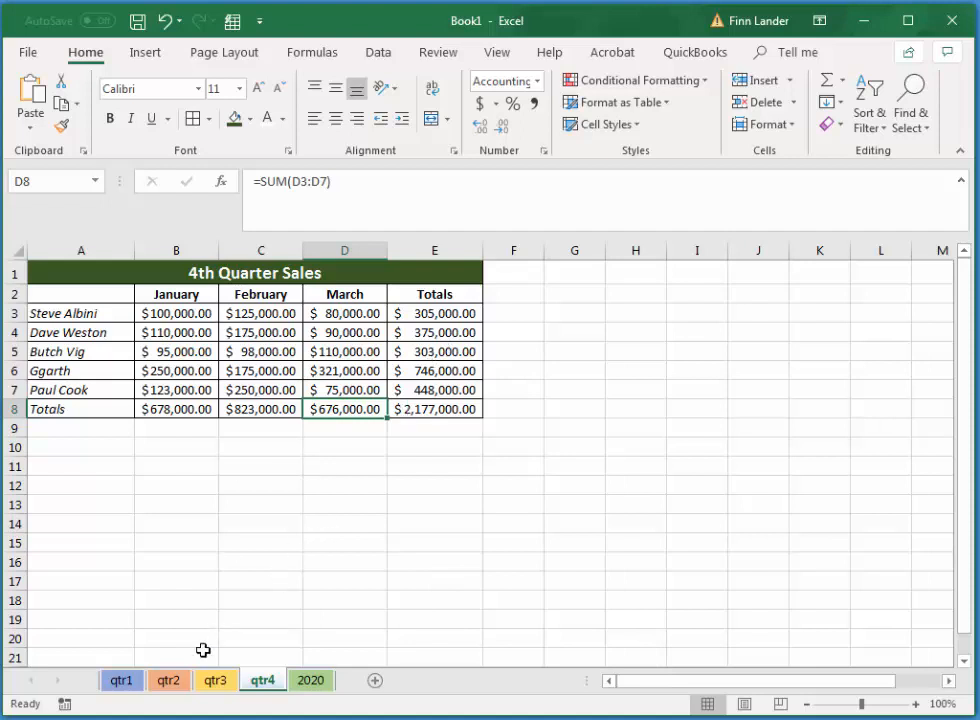
Enter October in B2 of the qtr4 sheet and fill the month series across to December in D2
left_click(122, 681)
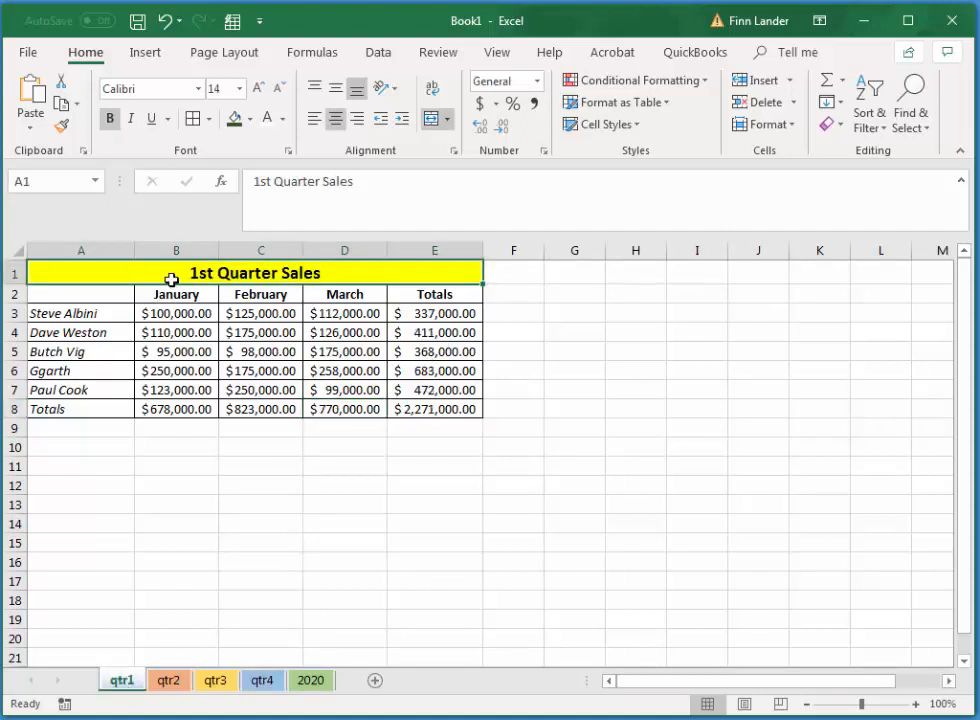
left_click(172, 681)
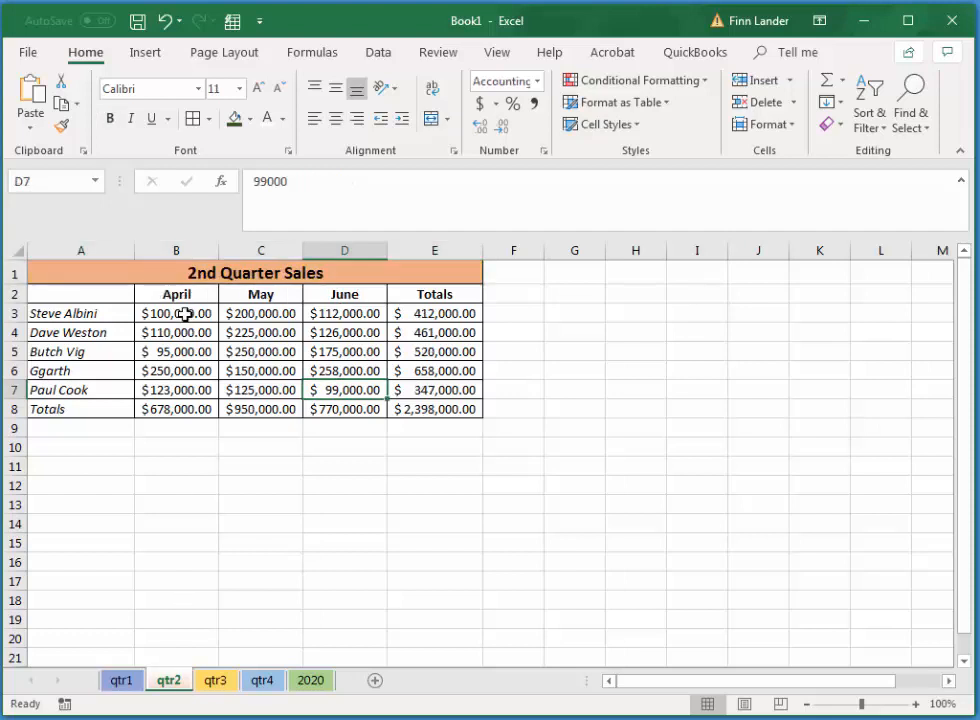
left_click(217, 683)
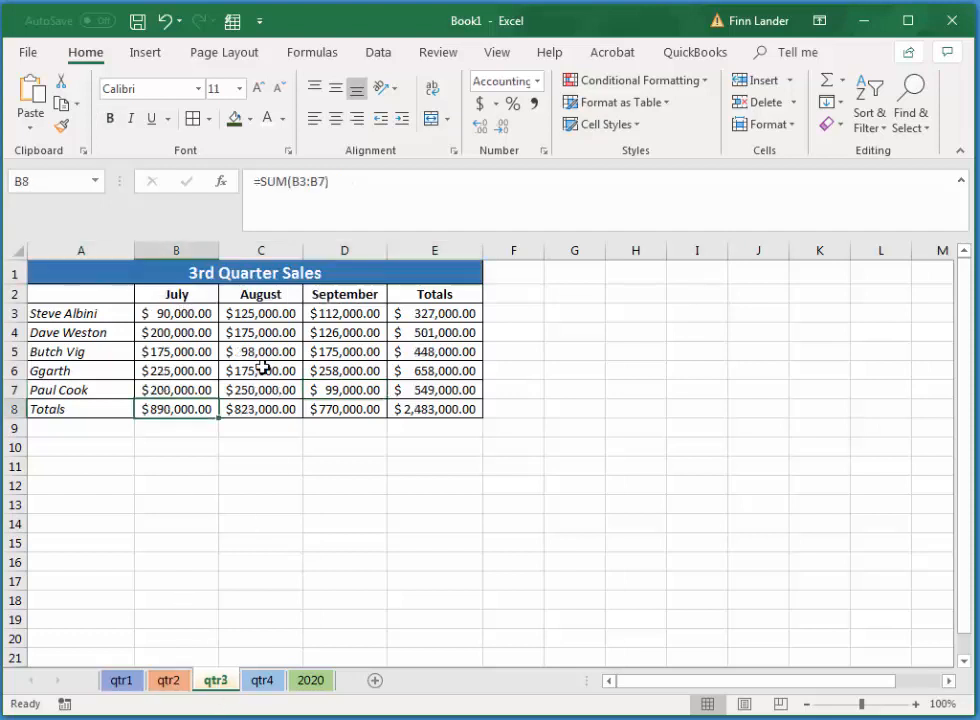
left_click(264, 684)
left_click(174, 292)
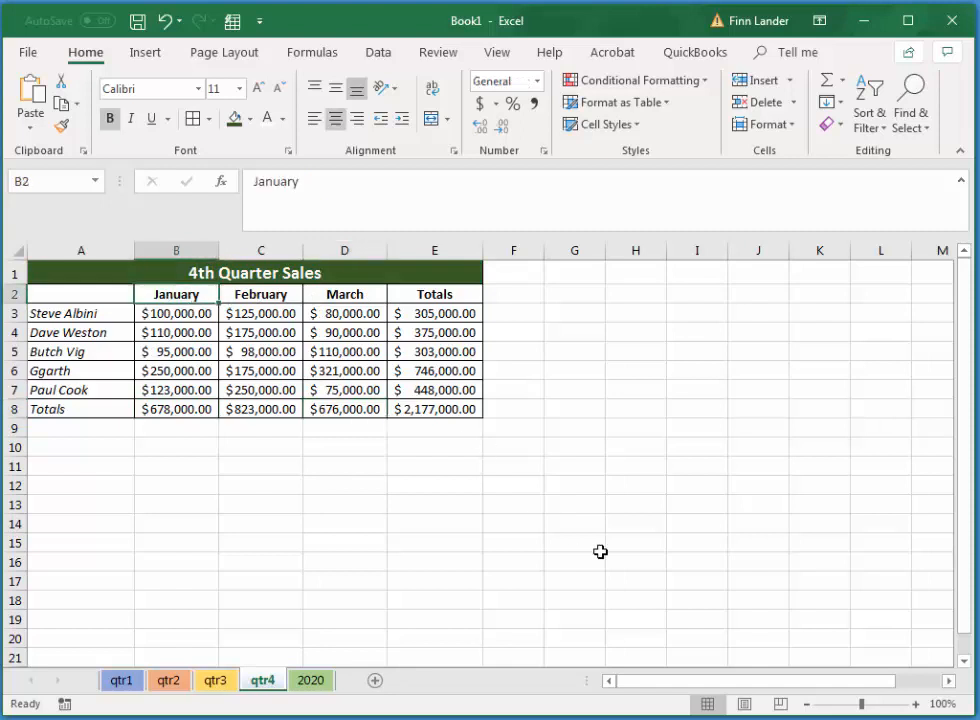
type("October")
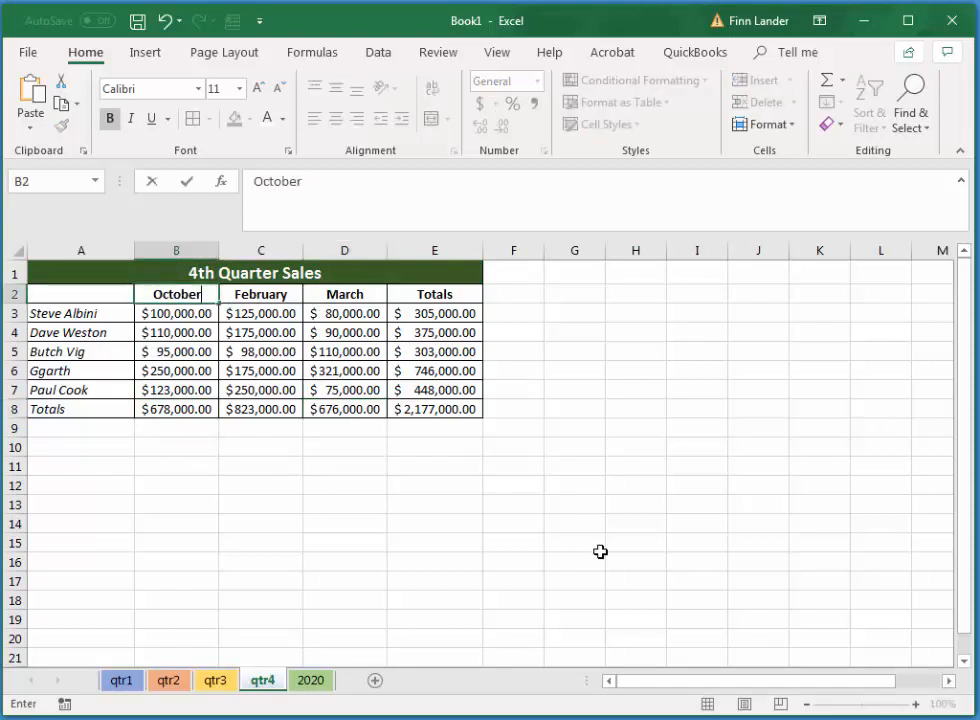
key("Return")
left_click(197, 290)
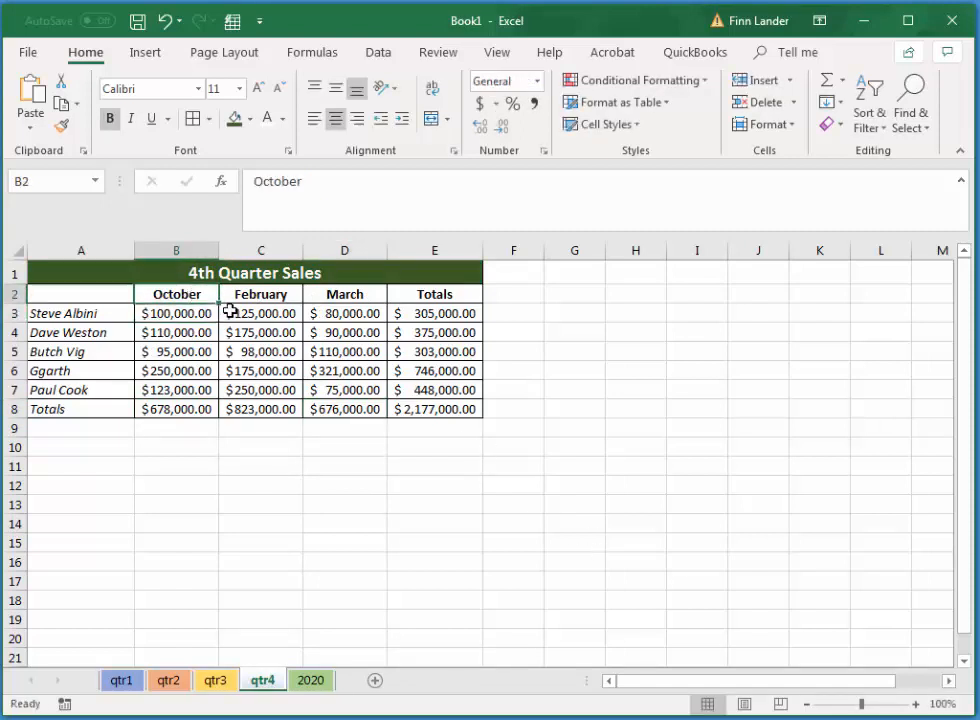
left_click_drag(219, 303, 372, 315)
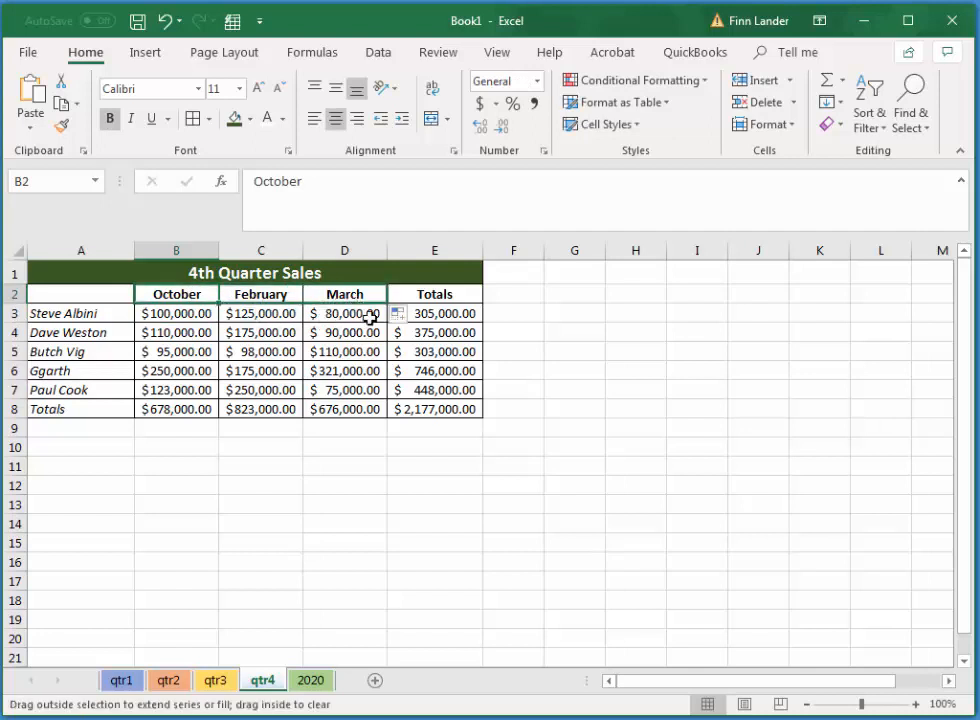
left_click(330, 511)
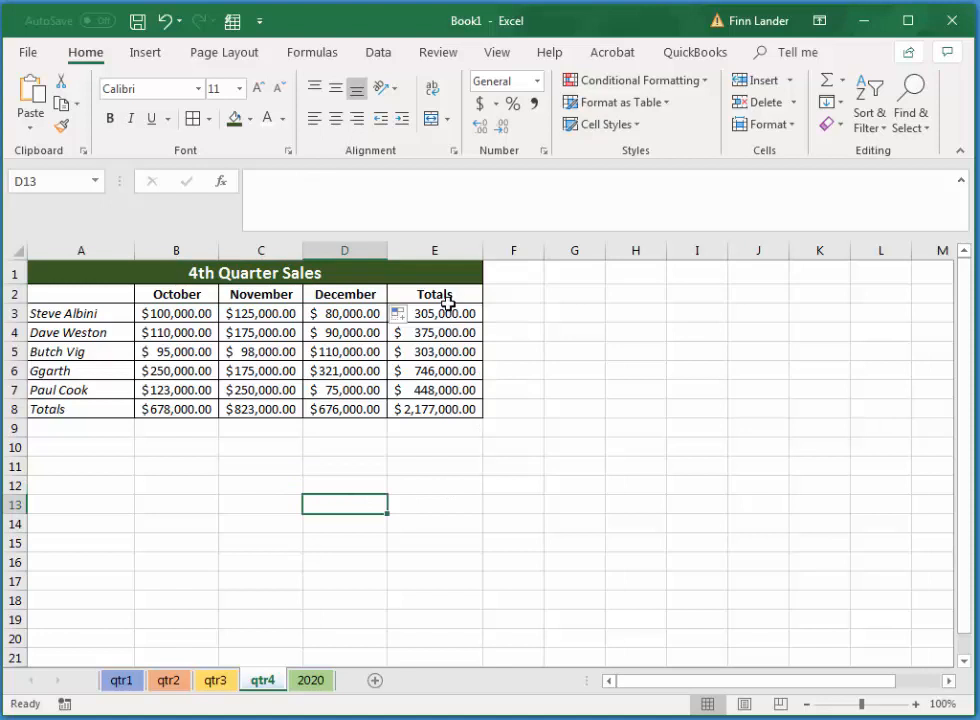
Review the four quarter sheets, and clear the figures and totals in B3:E8 of the 2020 sheet
left_click(124, 682)
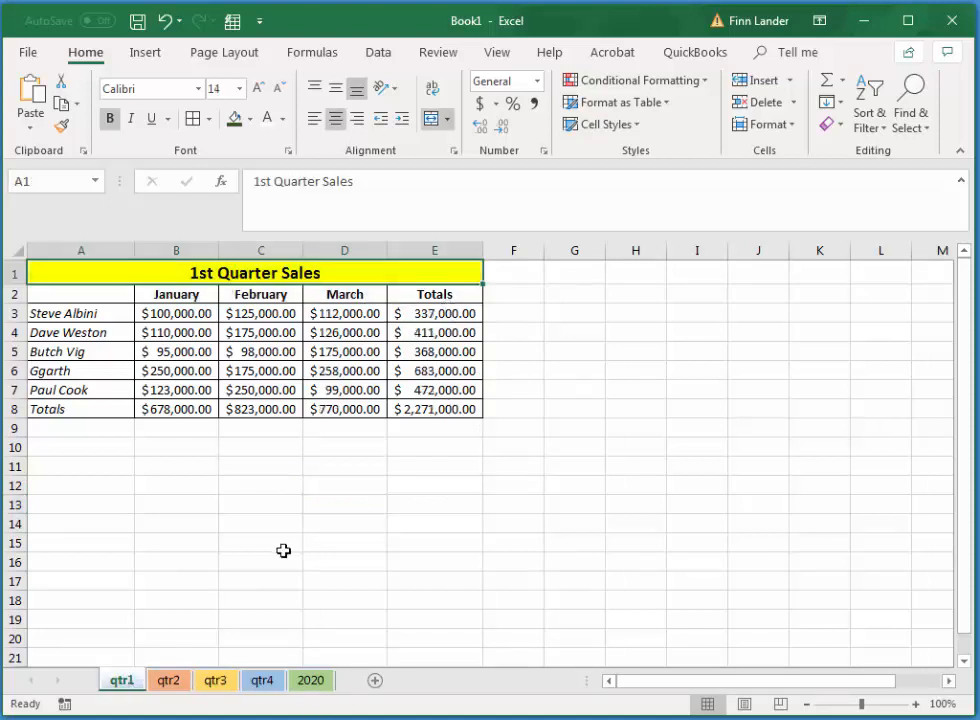
left_click(172, 684)
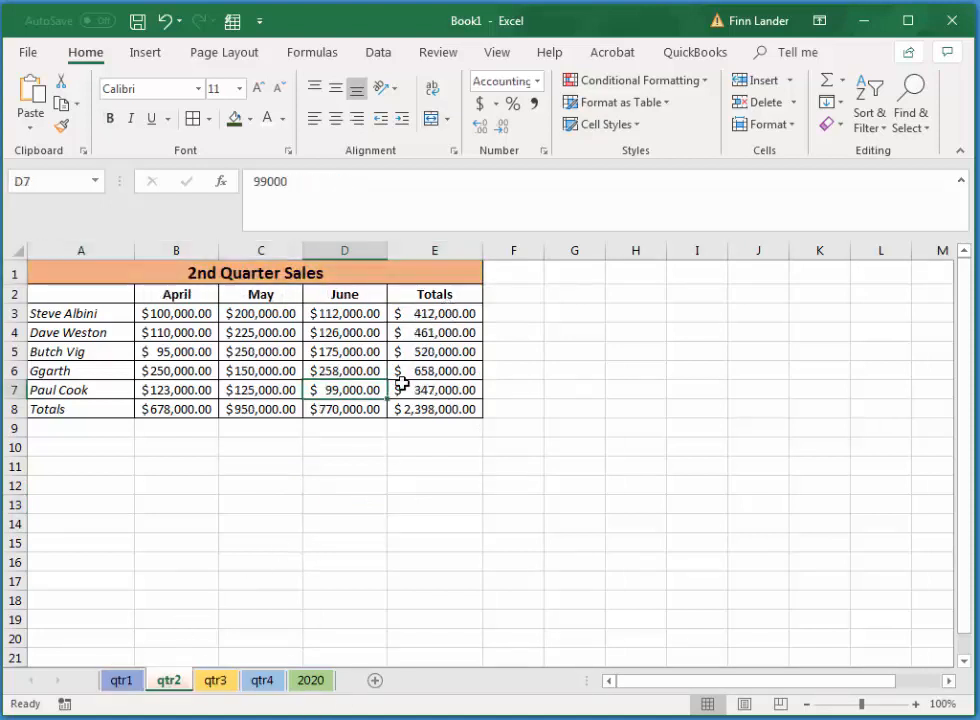
left_click(216, 680)
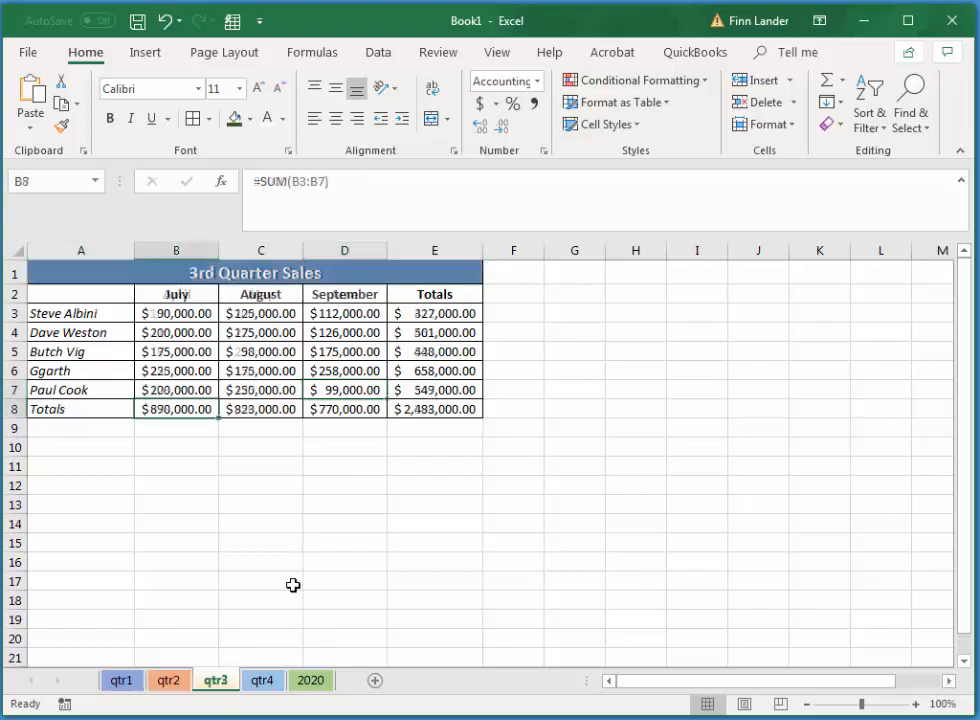
left_click(262, 682)
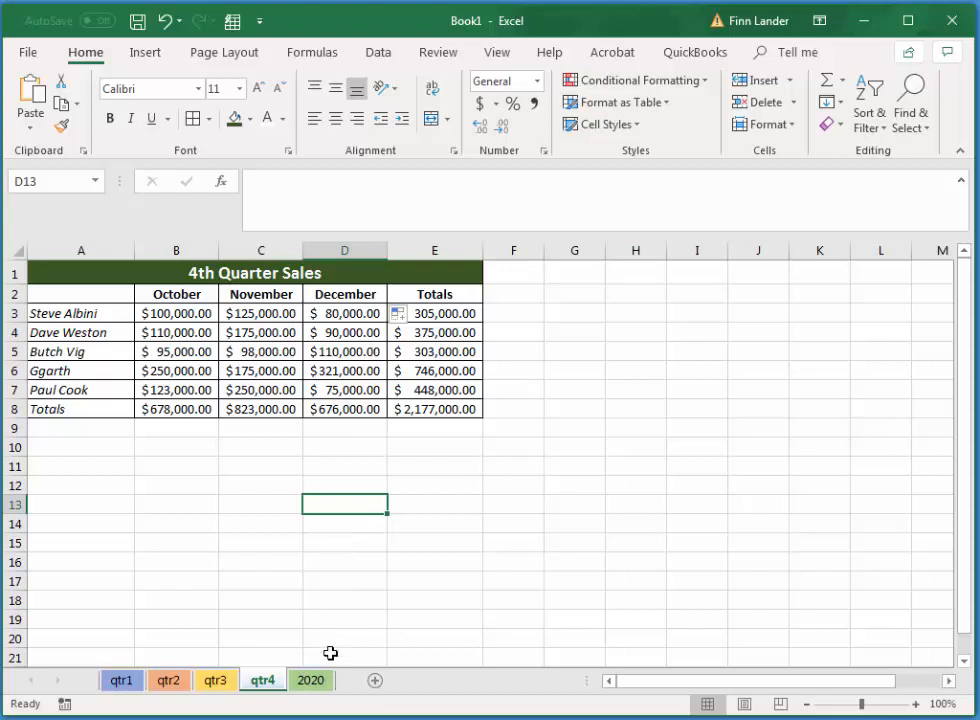
left_click(316, 685)
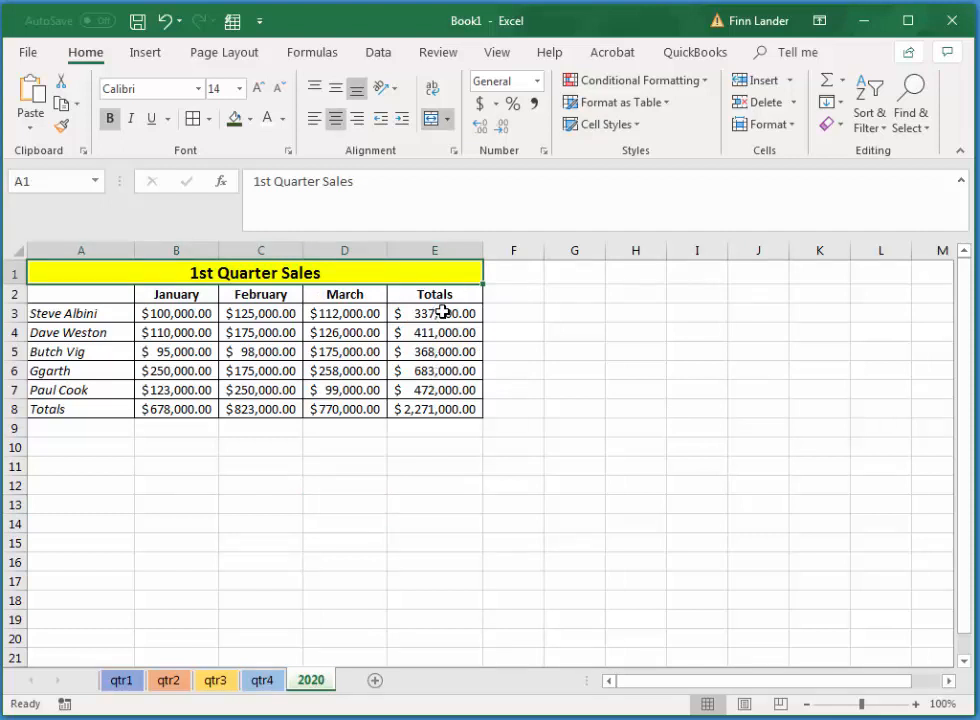
left_click_drag(157, 314, 427, 407)
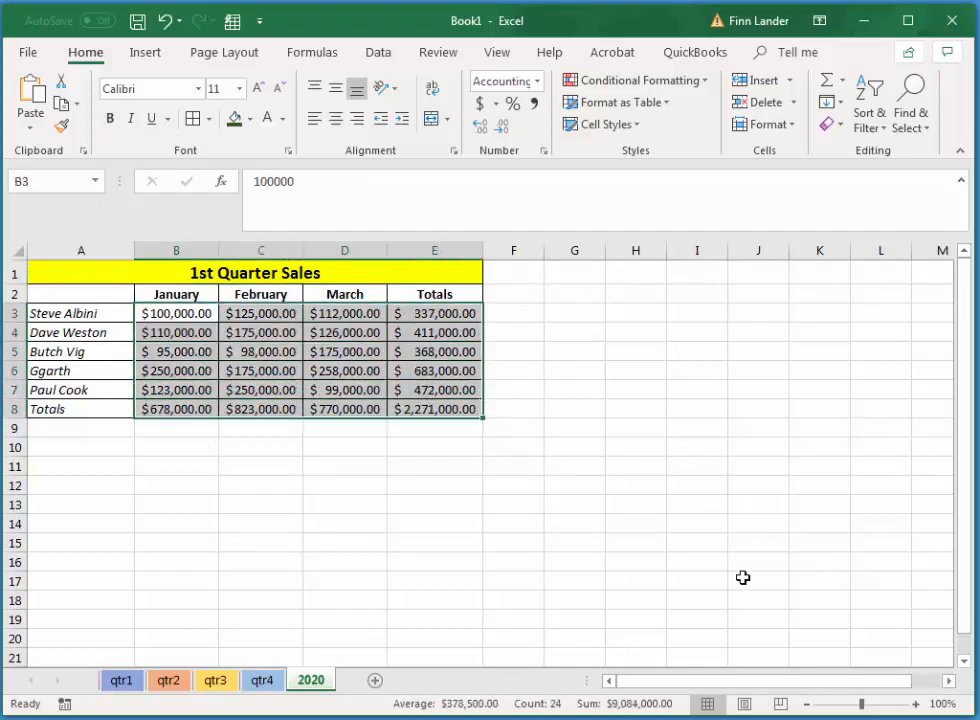
key("Delete")
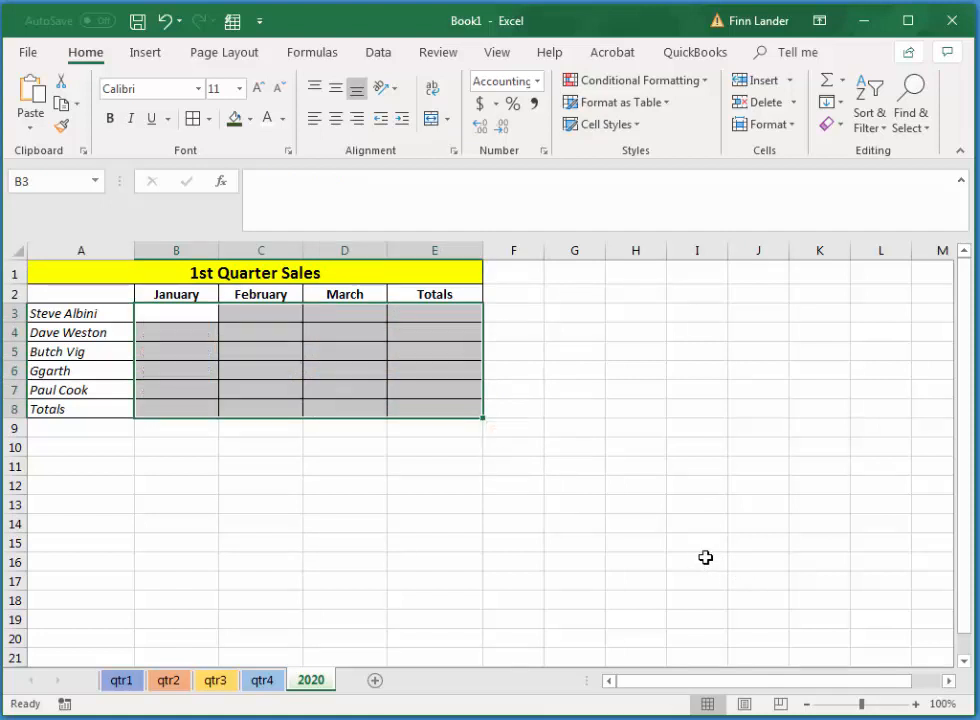
Enter 1st Quarter in B2 of the 2020 sheet and fill the series across to 4th Quarter in E2
left_click(190, 293)
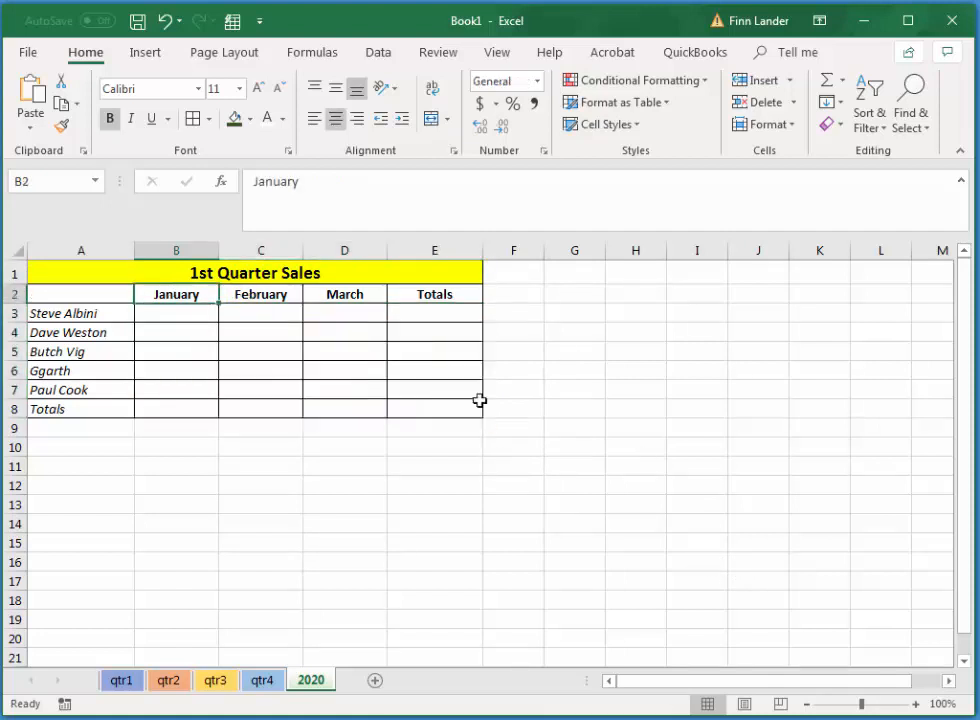
type("1")
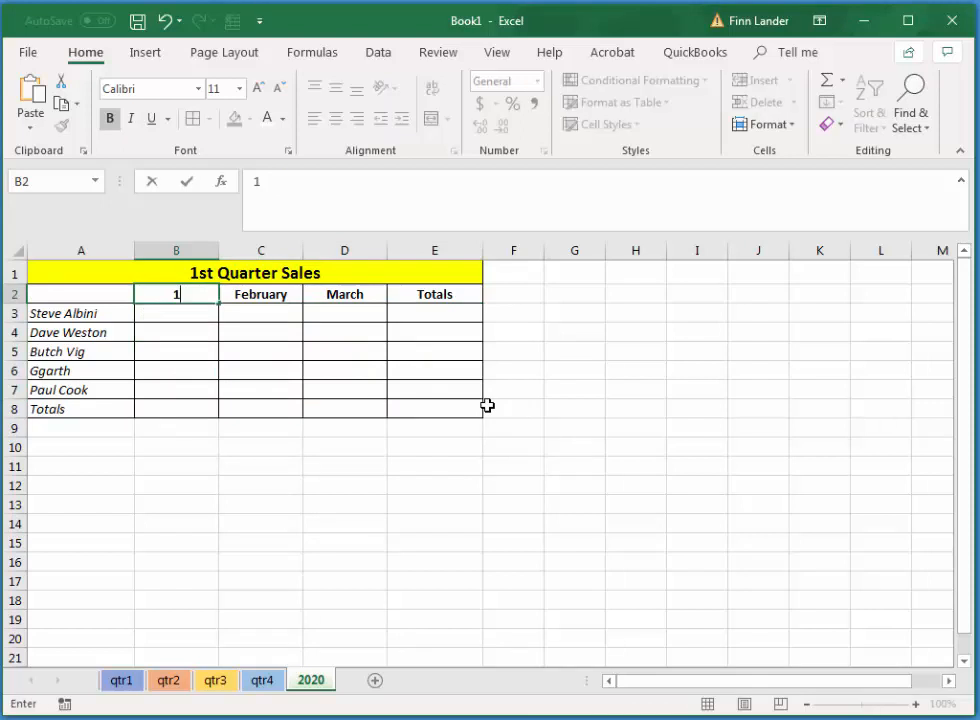
type("st Quarter")
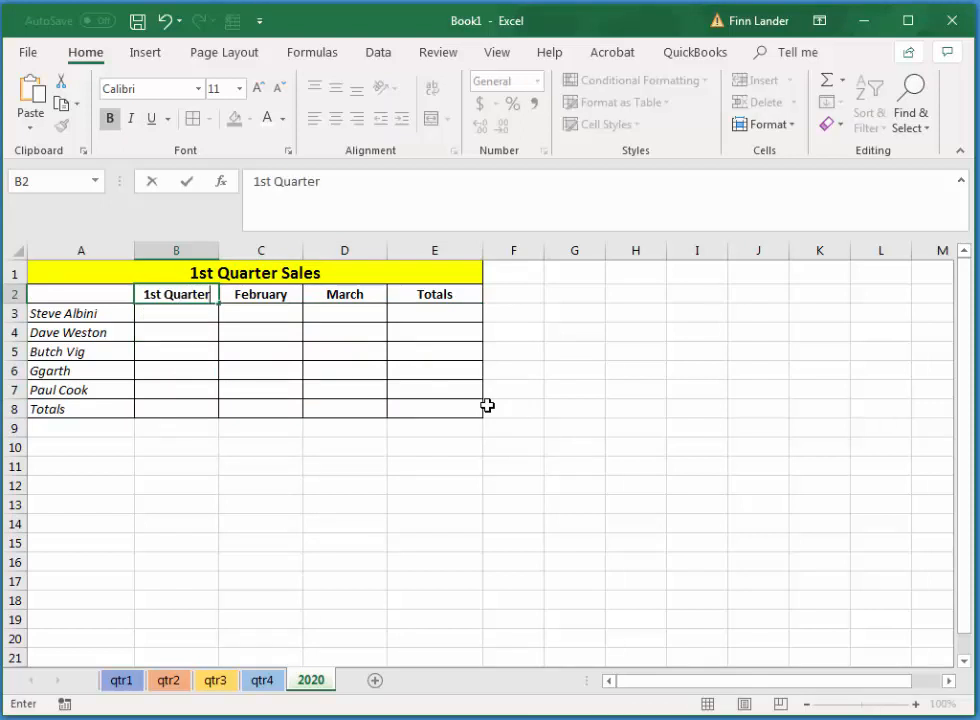
key("Return")
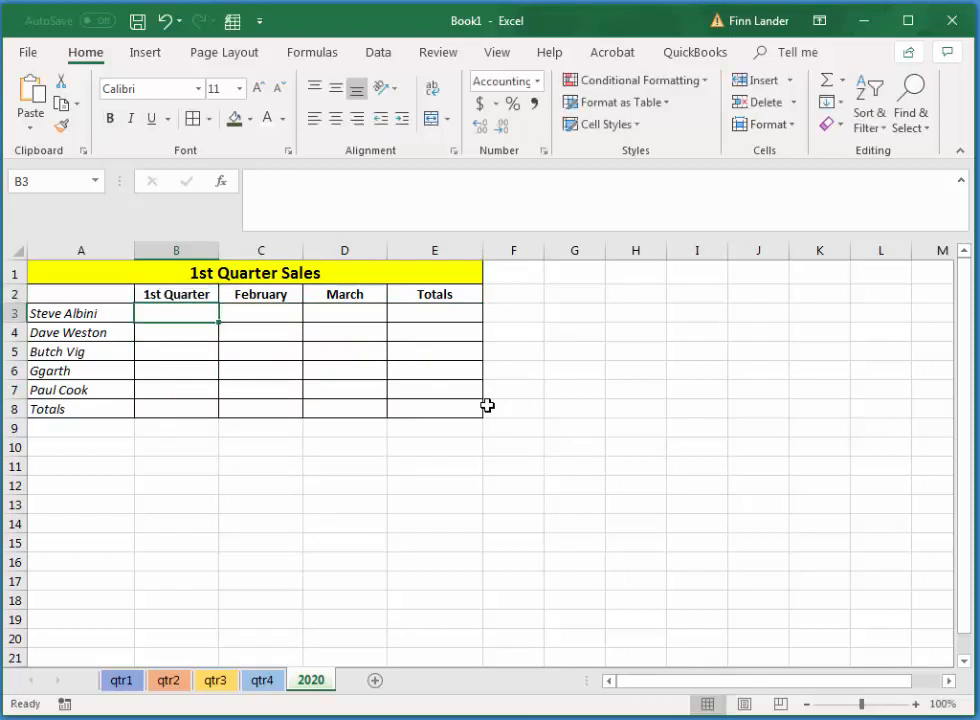
left_click(180, 293)
left_click_drag(220, 303, 298, 300)
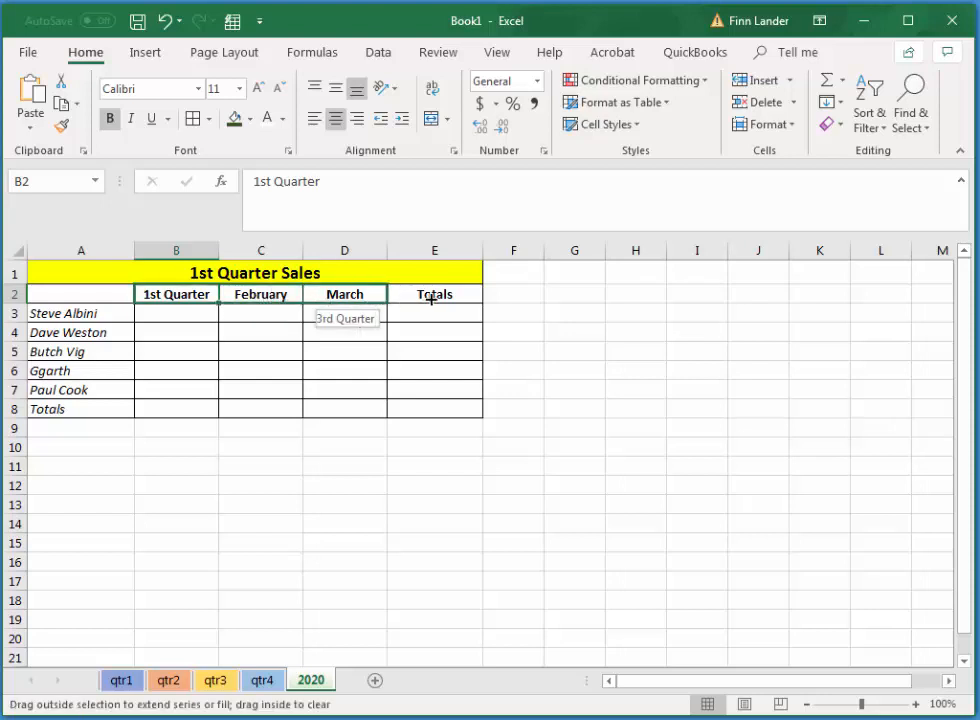
left_click_drag(431, 299, 444, 295)
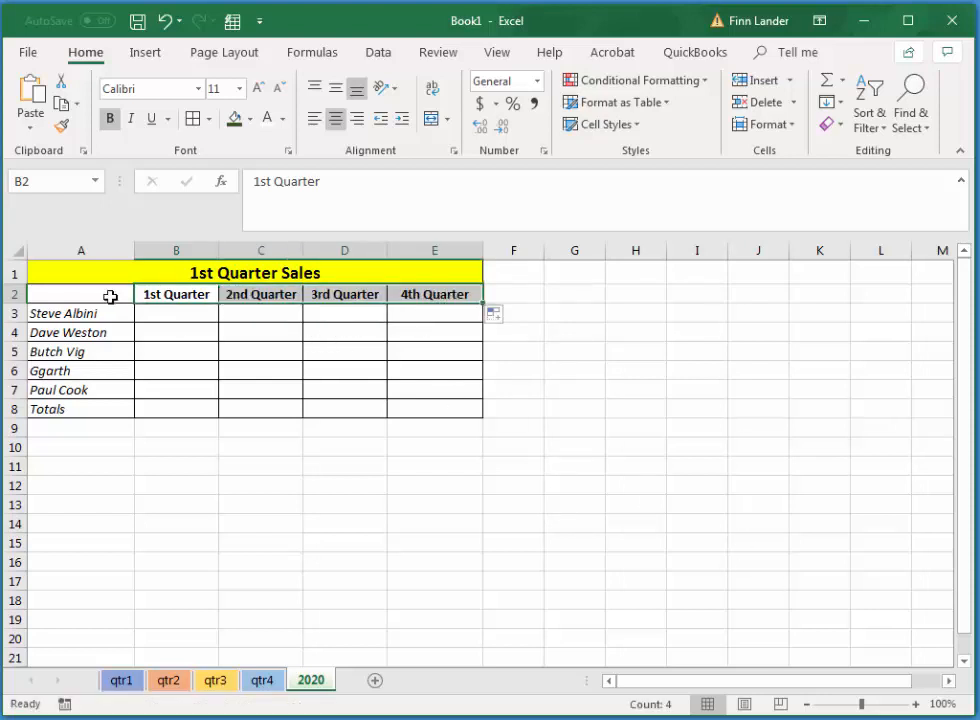
Add a Totals heading in F2 of the 2020 sheet
left_click(521, 293)
type("T")
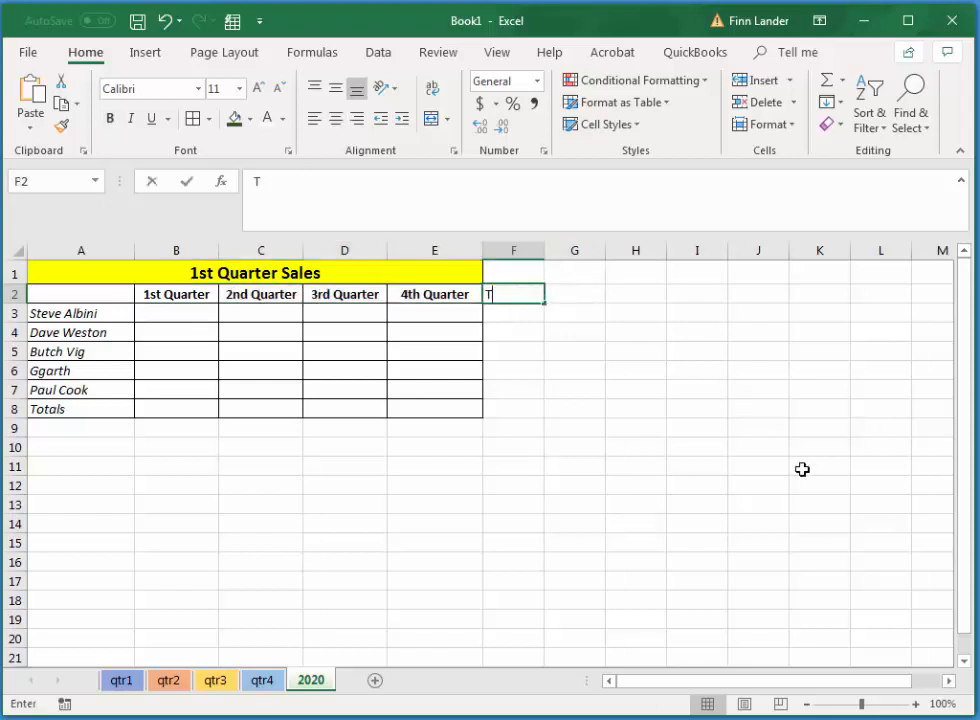
type("otals")
key("Return")
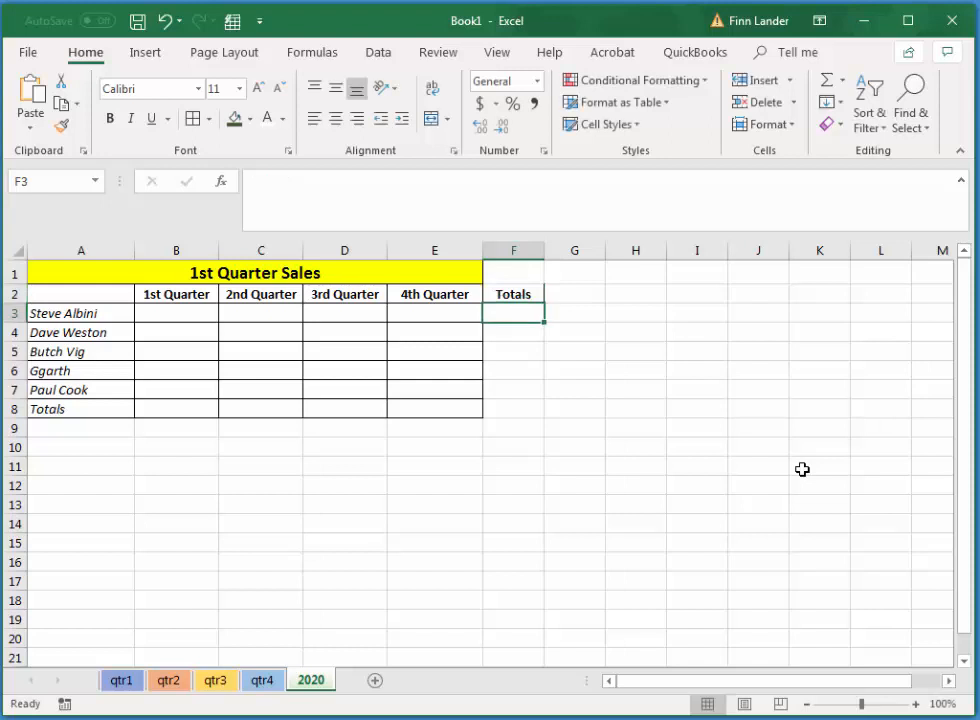
Unmerge the 2020 sheet's title, merge and center it across A1:F1, and apply all borders to A2:F8
left_click_drag(172, 274, 444, 265)
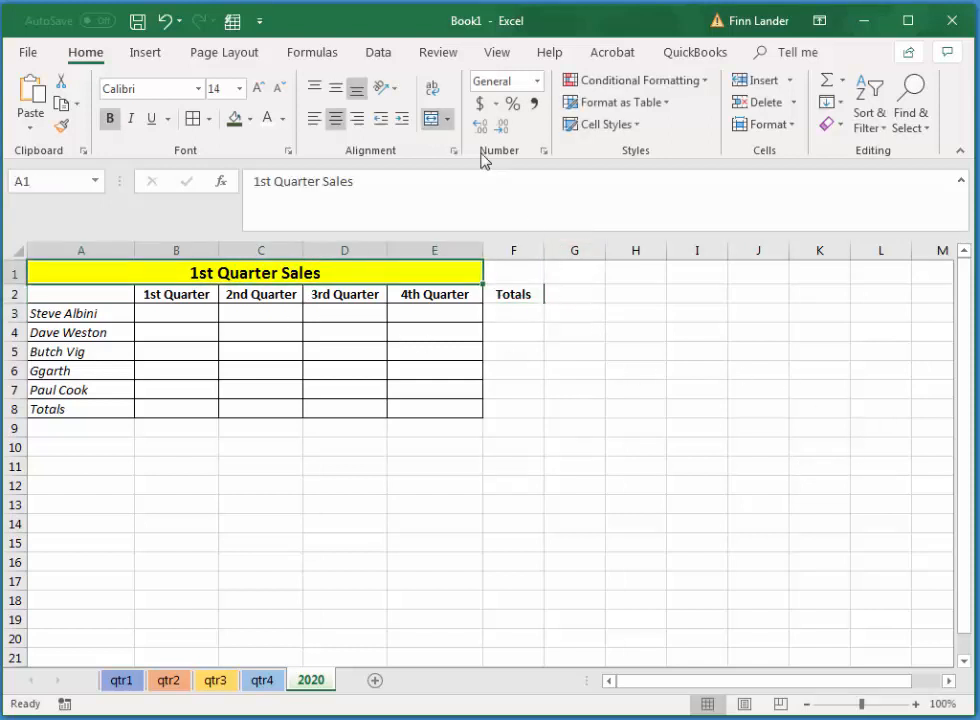
left_click(448, 119)
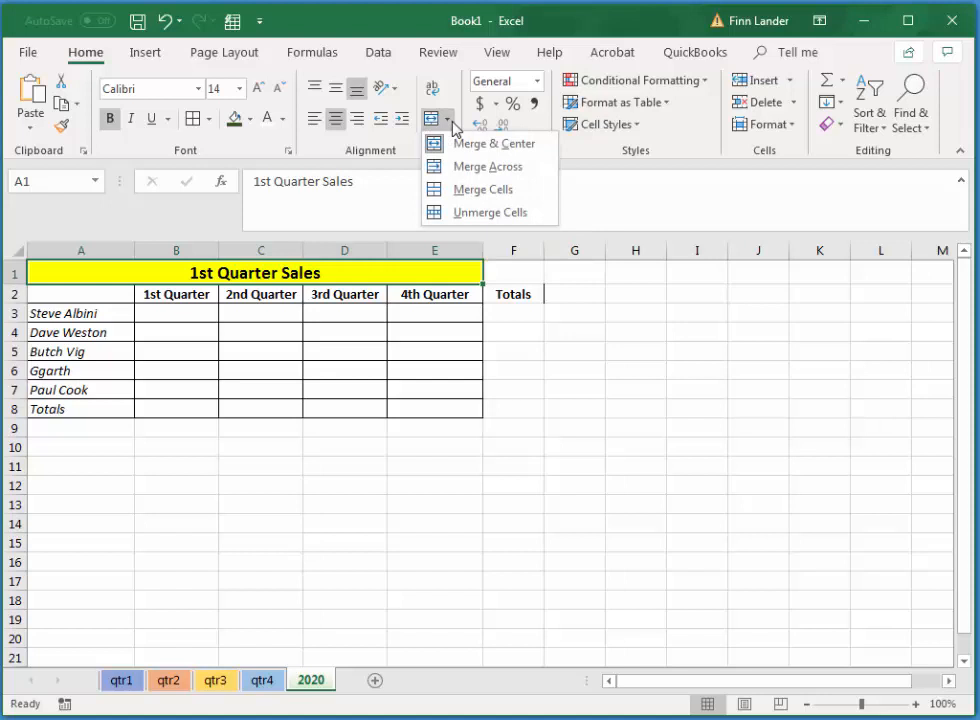
left_click(492, 212)
left_click(624, 367)
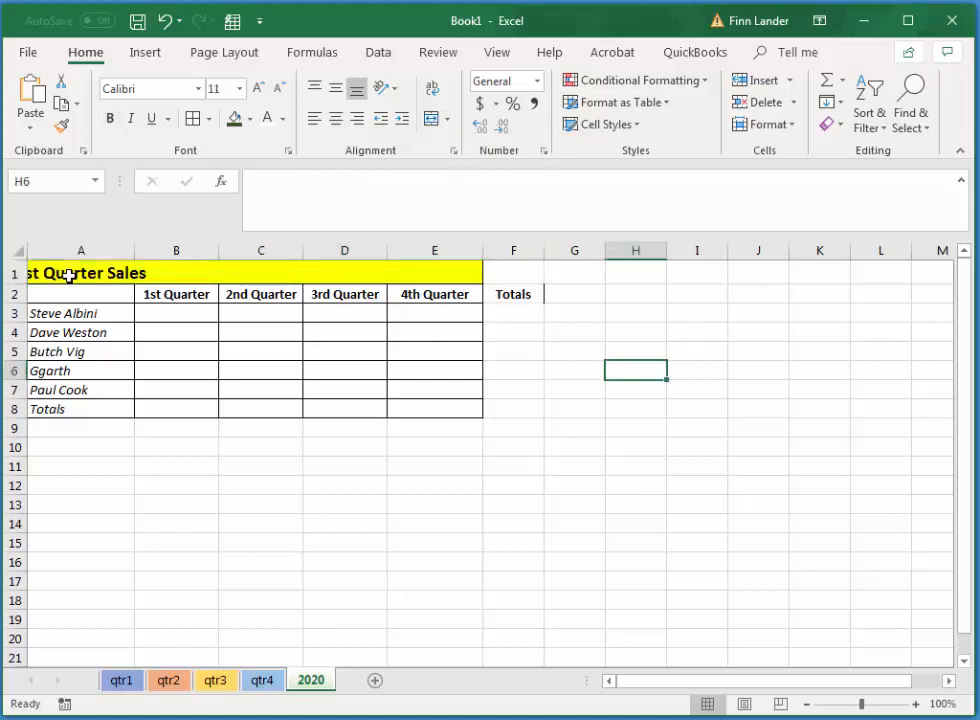
left_click_drag(72, 273, 530, 268)
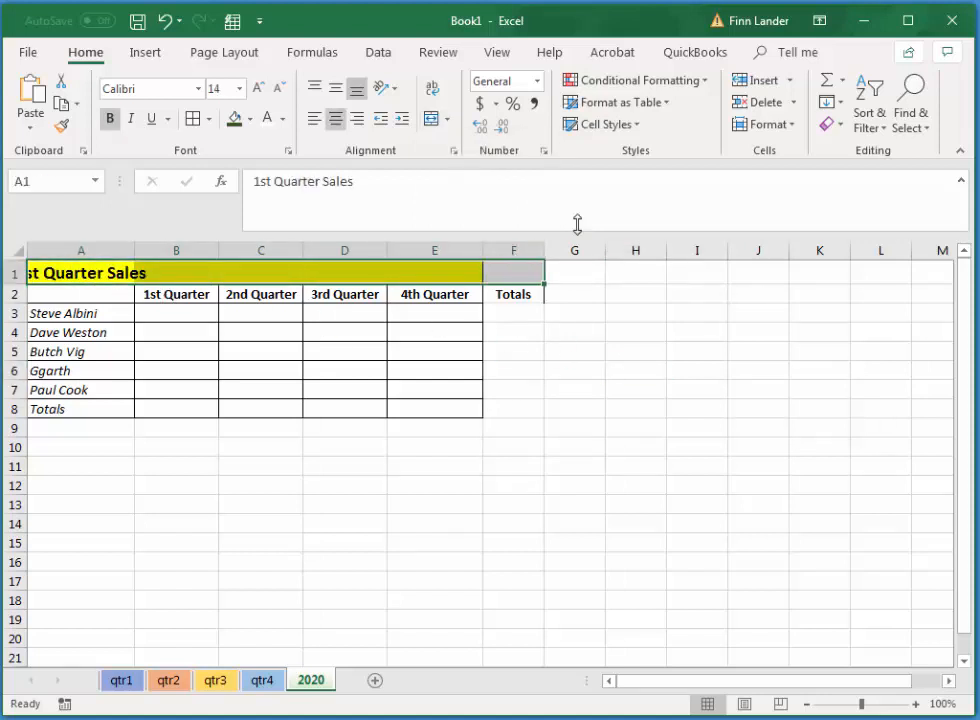
left_click(433, 119)
left_click(540, 348)
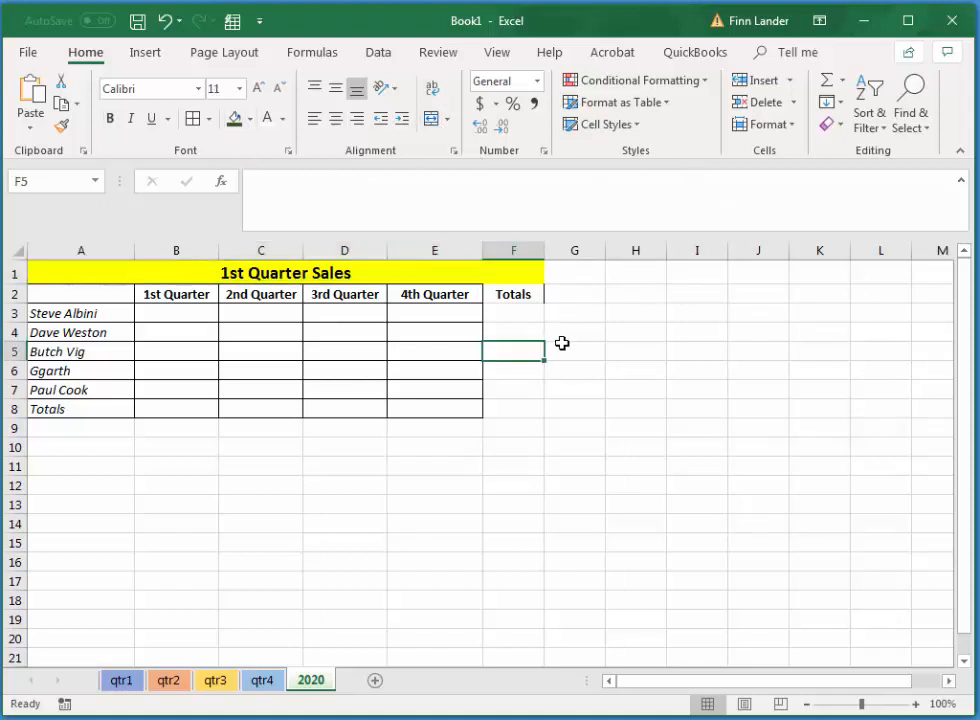
left_click_drag(94, 292, 520, 408)
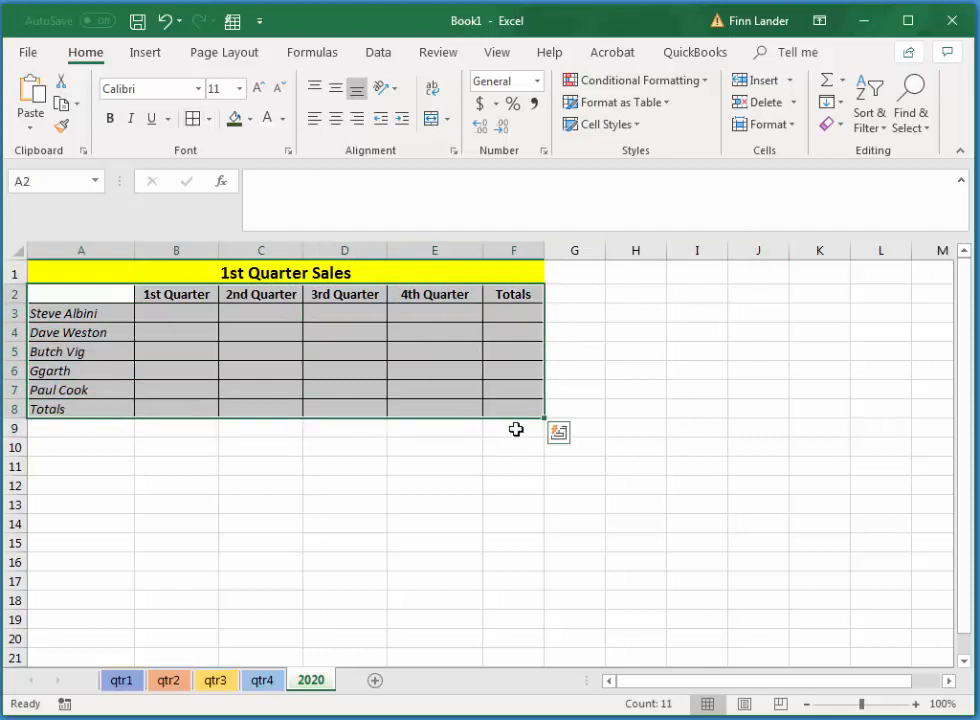
left_click(514, 466)
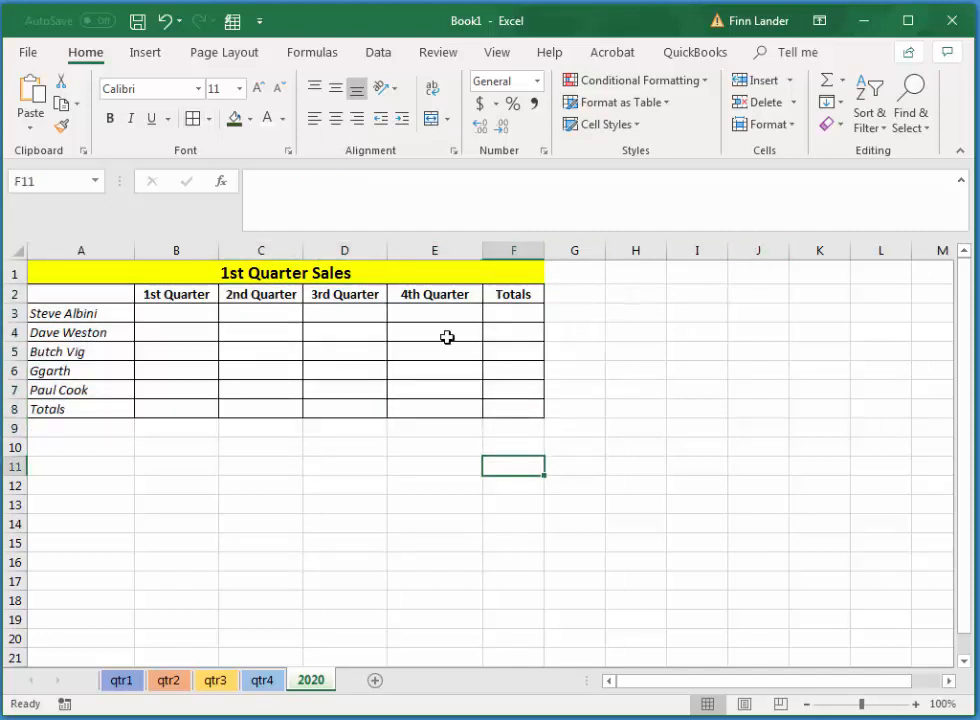
Sum B3:E3 in F3 of the 2020 sheet and fill the formula down to F8
left_click(520, 312)
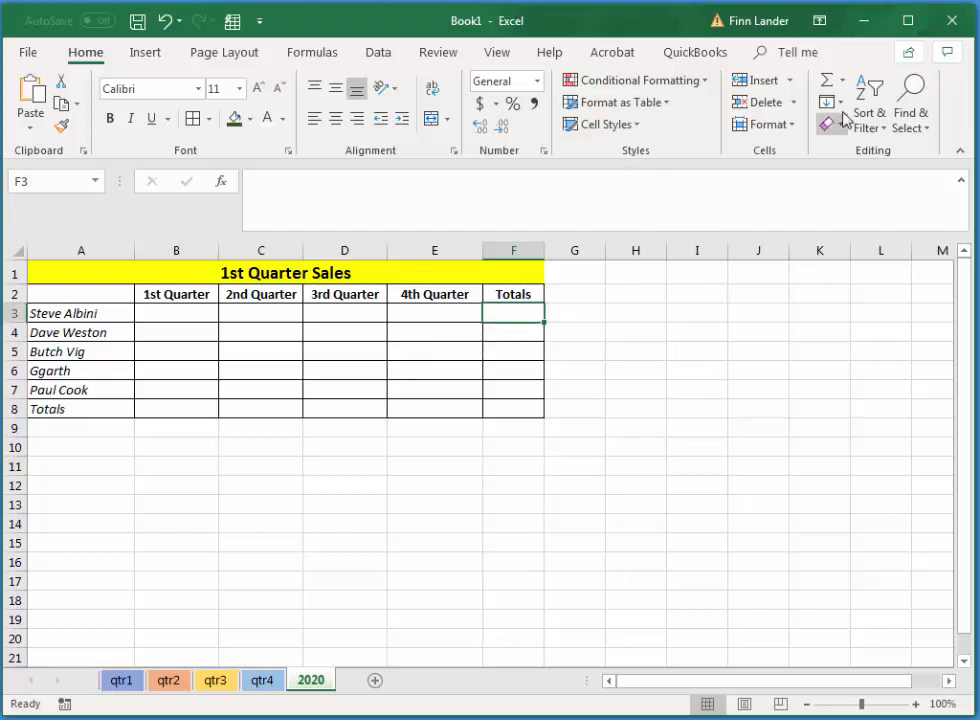
left_click(827, 86)
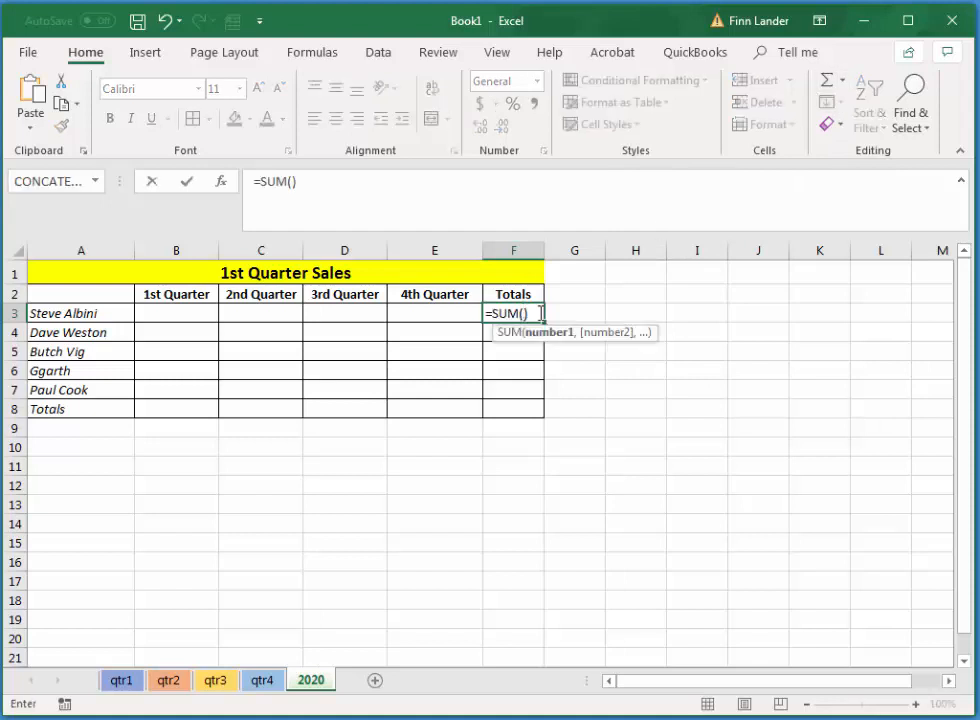
left_click_drag(161, 313, 422, 313)
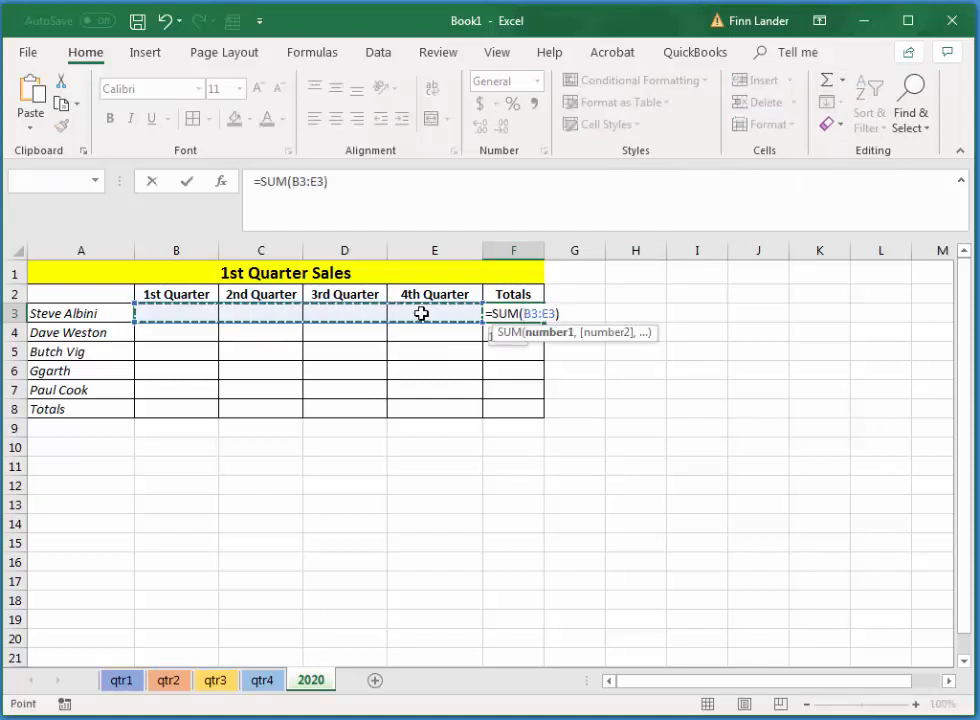
key("Return")
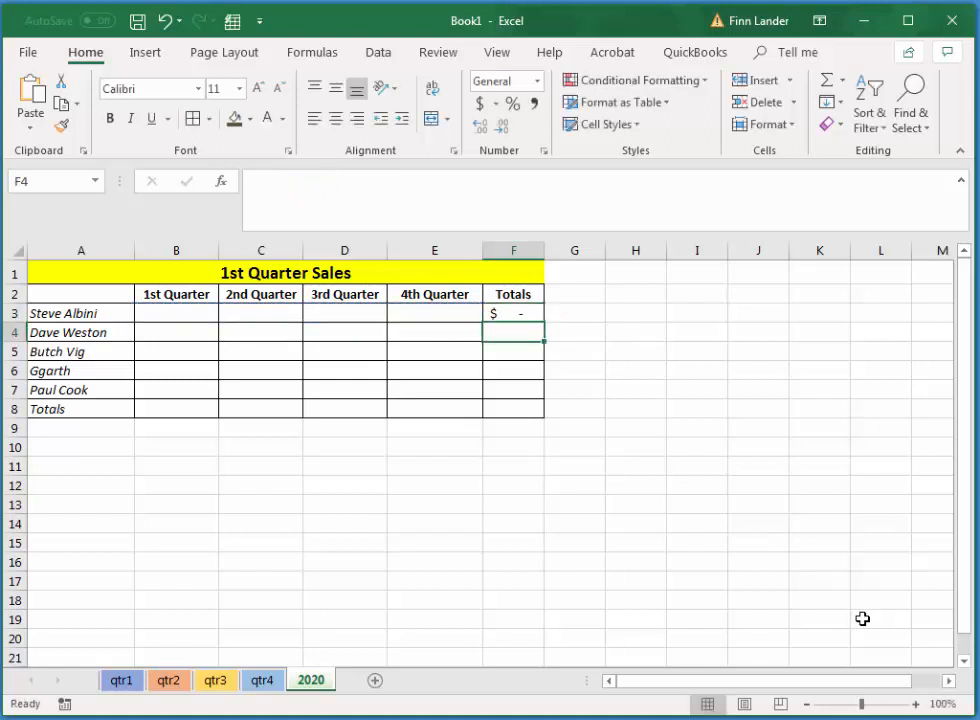
left_click(503, 313)
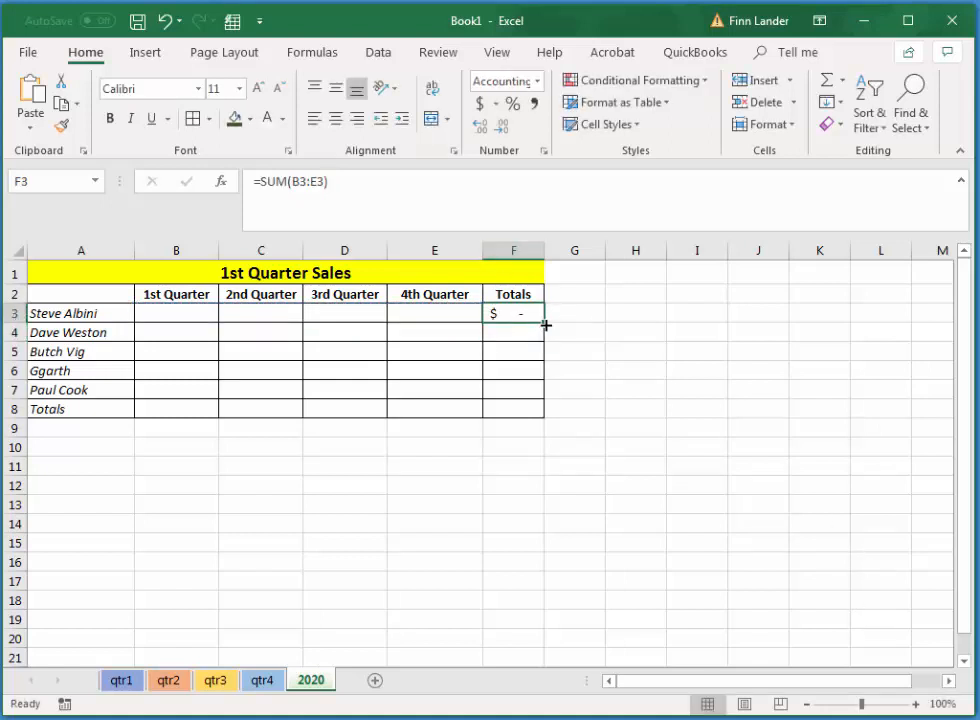
left_click_drag(546, 325, 550, 418)
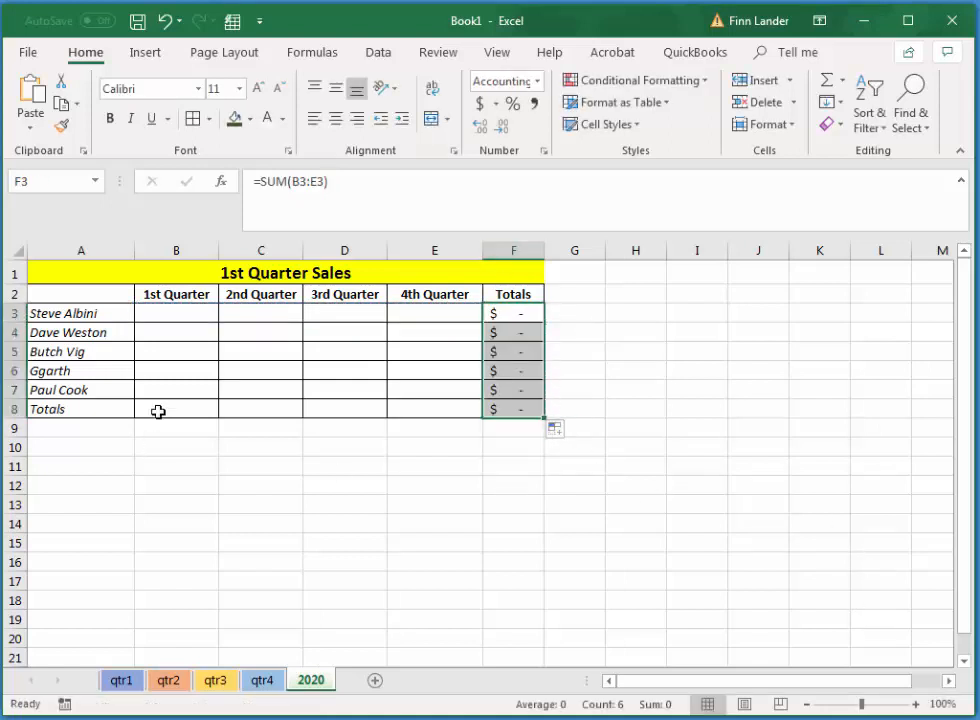
Sum B3:B7 in B8 of the 2020 sheet and fill the formula across to E8
left_click(158, 411)
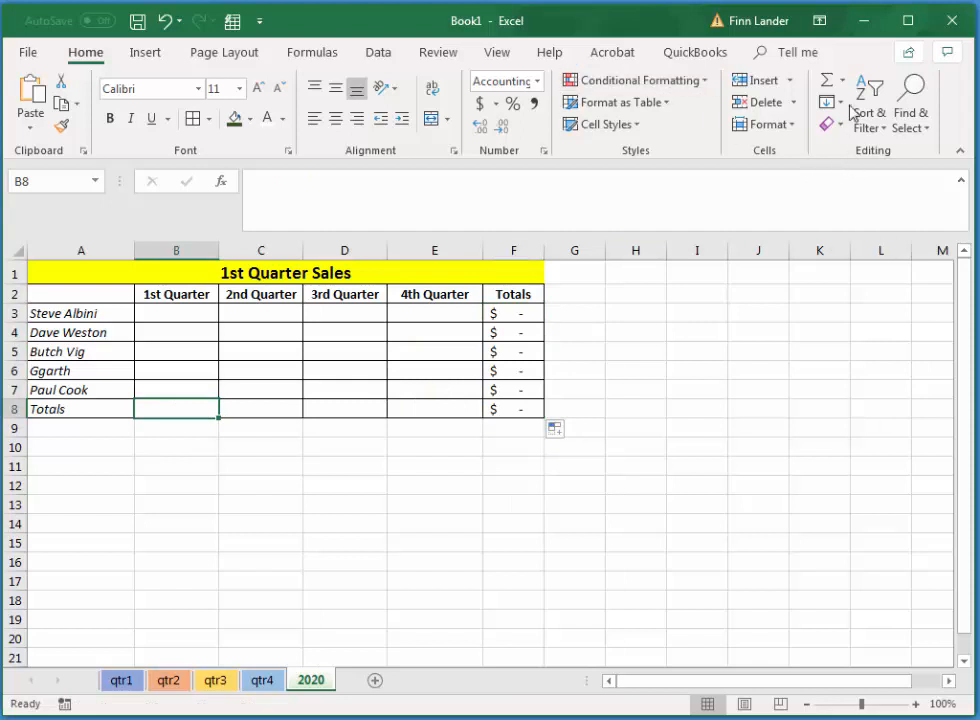
left_click(831, 81)
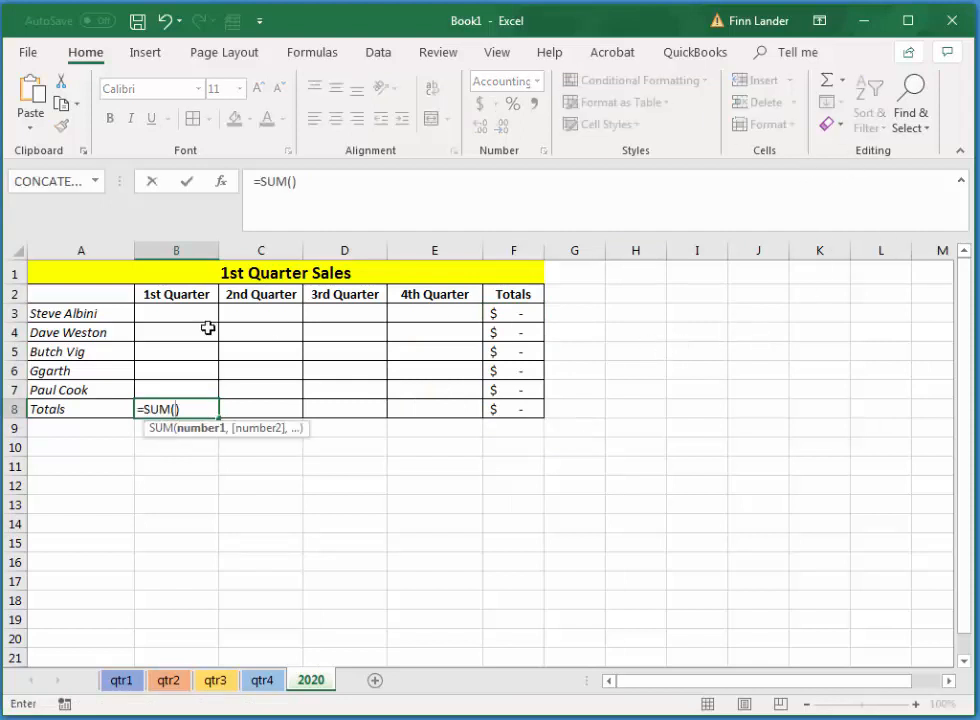
left_click_drag(184, 311, 197, 386)
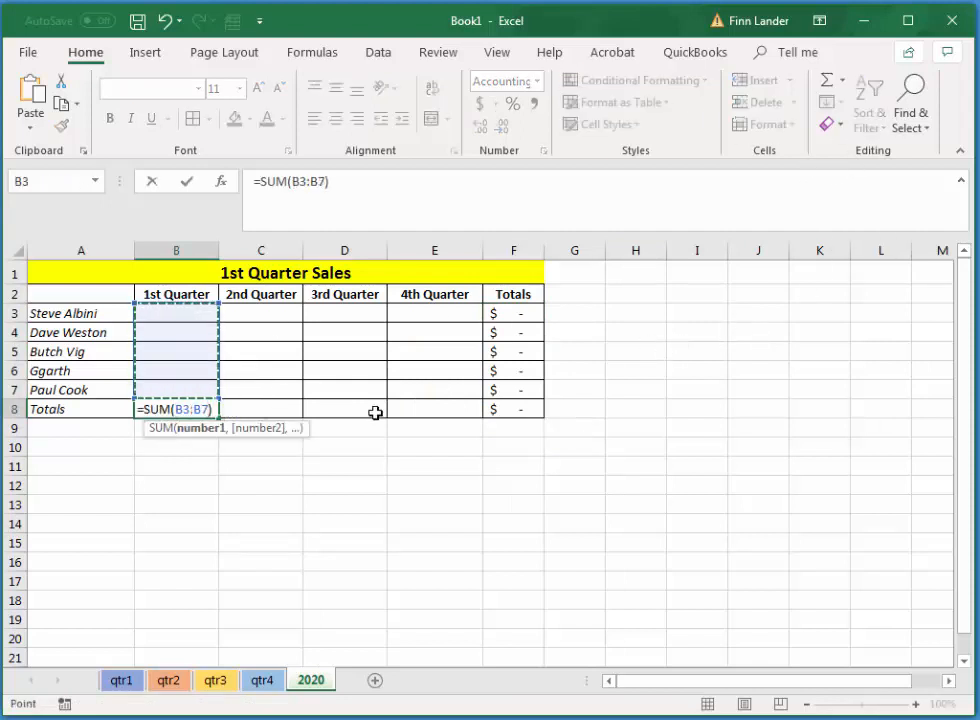
key("Return")
left_click(163, 411)
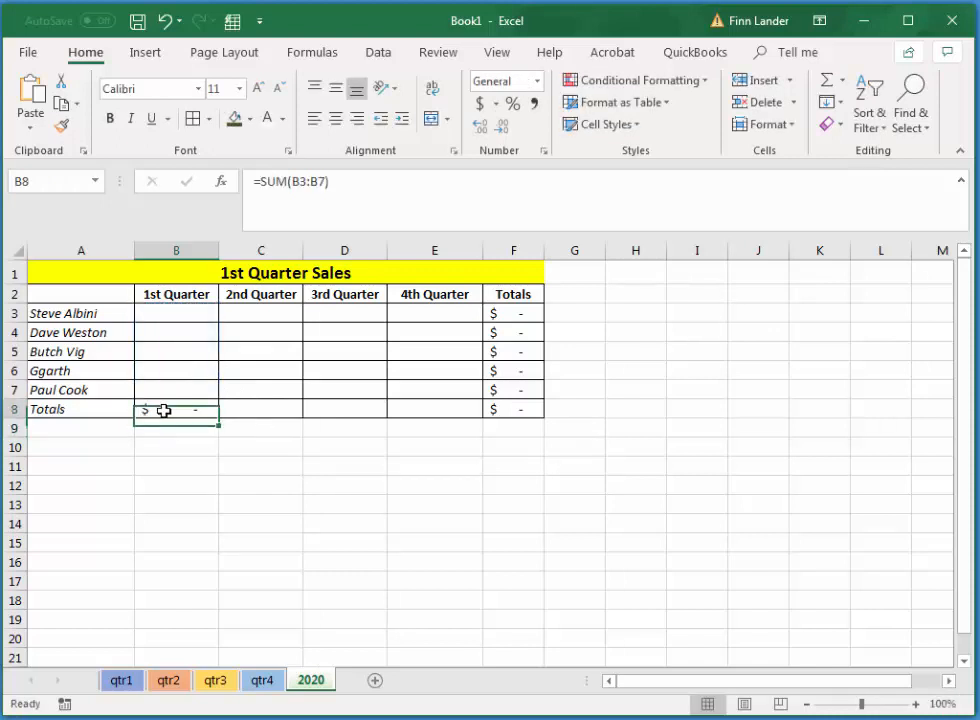
left_click_drag(218, 417, 455, 422)
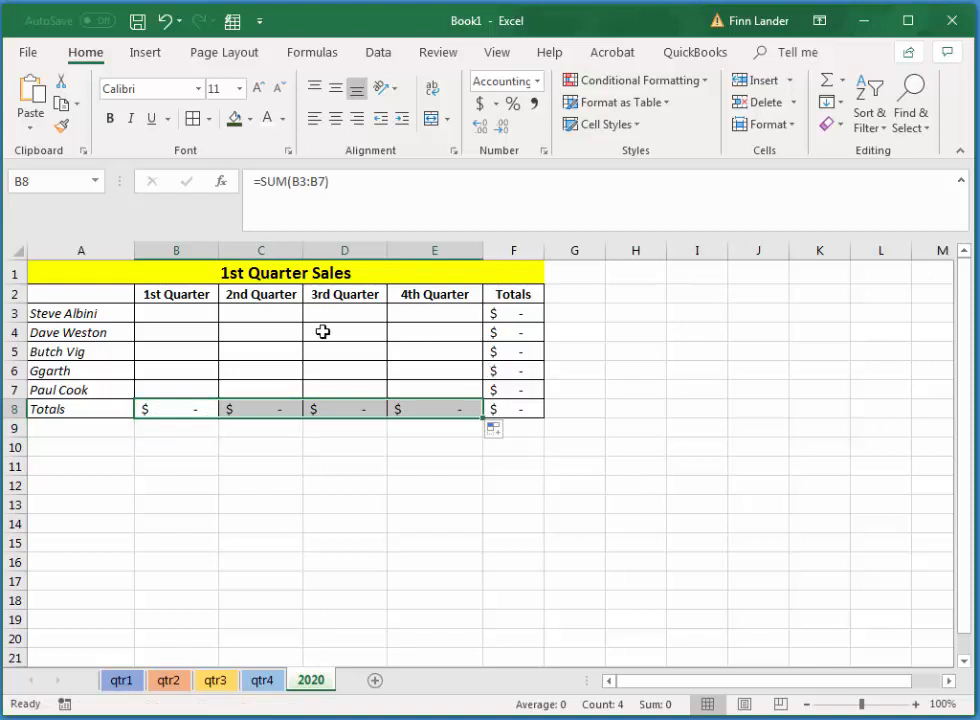
left_click(186, 314)
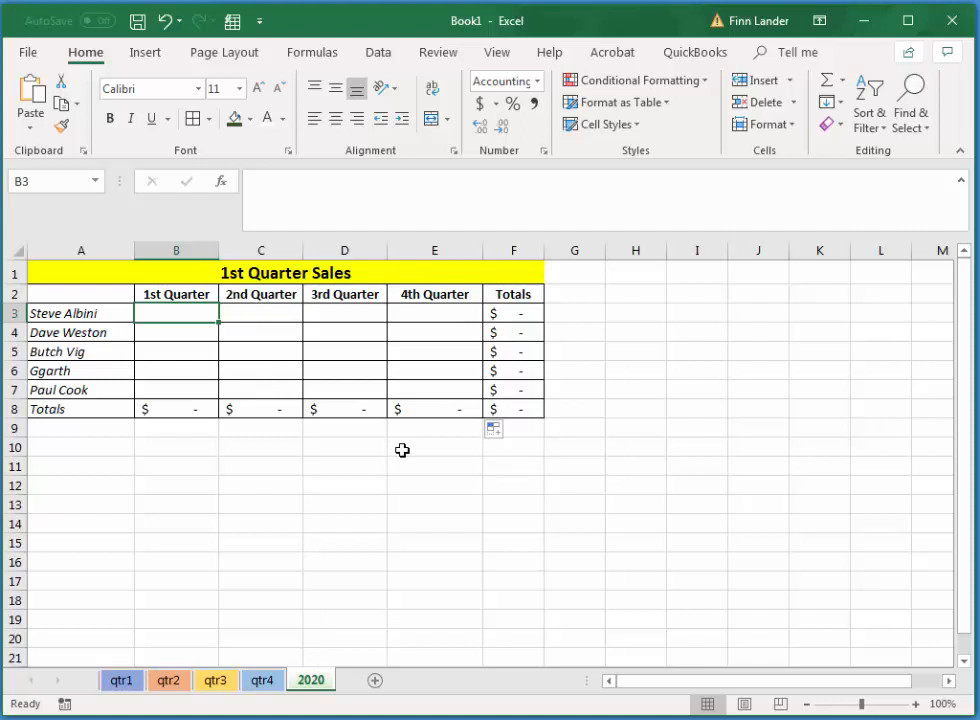
left_click(352, 275)
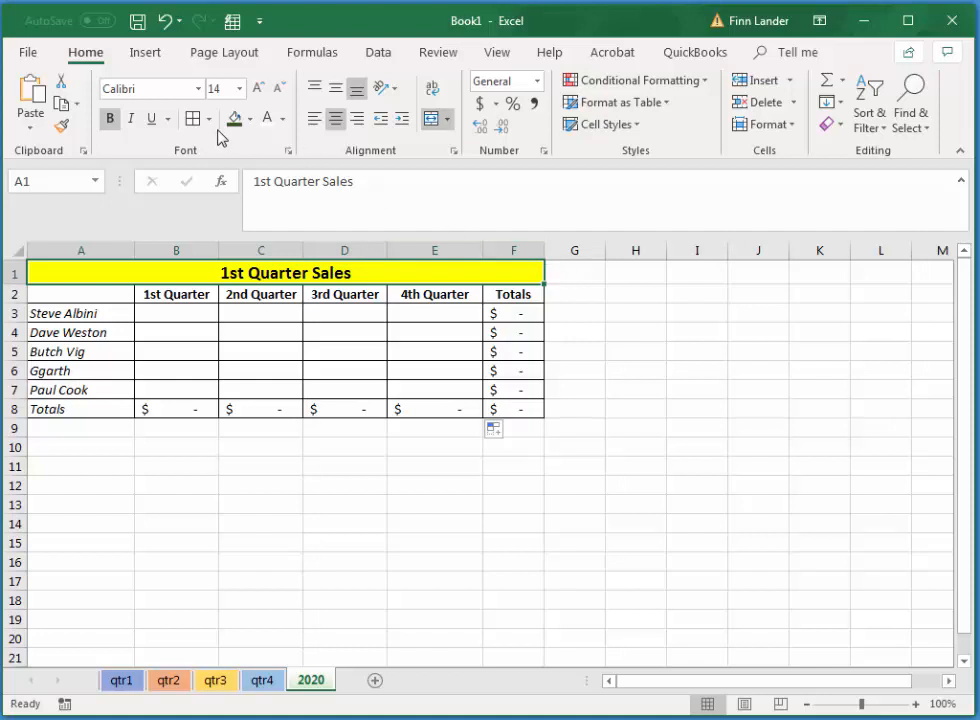
left_click(398, 572)
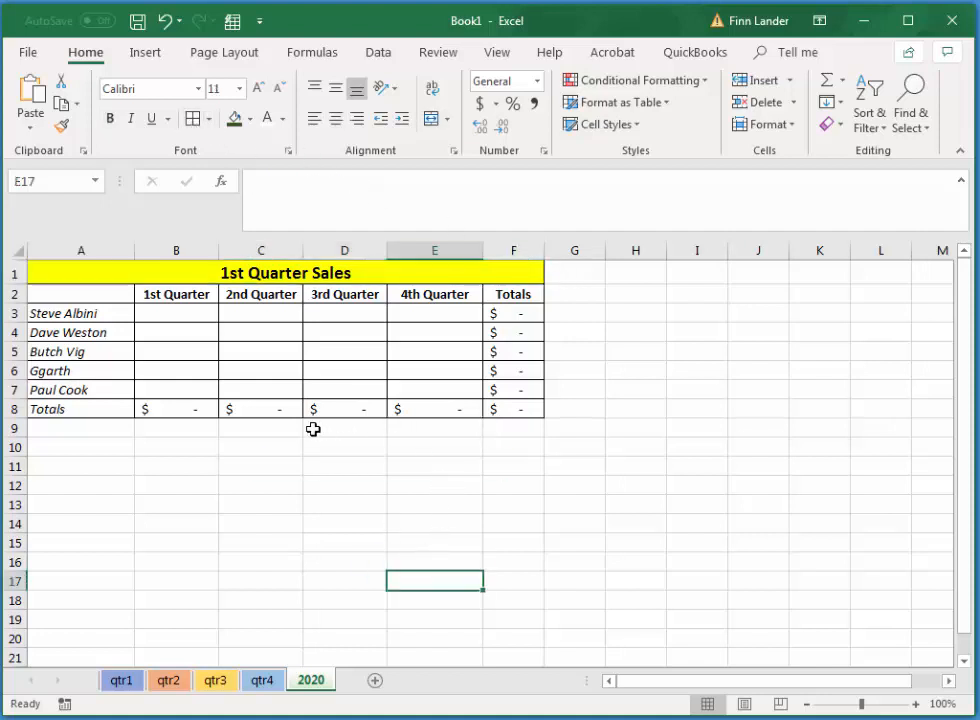
Link B3 of the 2020 sheet to the total in E3 of the qtr1 sheet with the formula ='qtr1'!E3
left_click(187, 316)
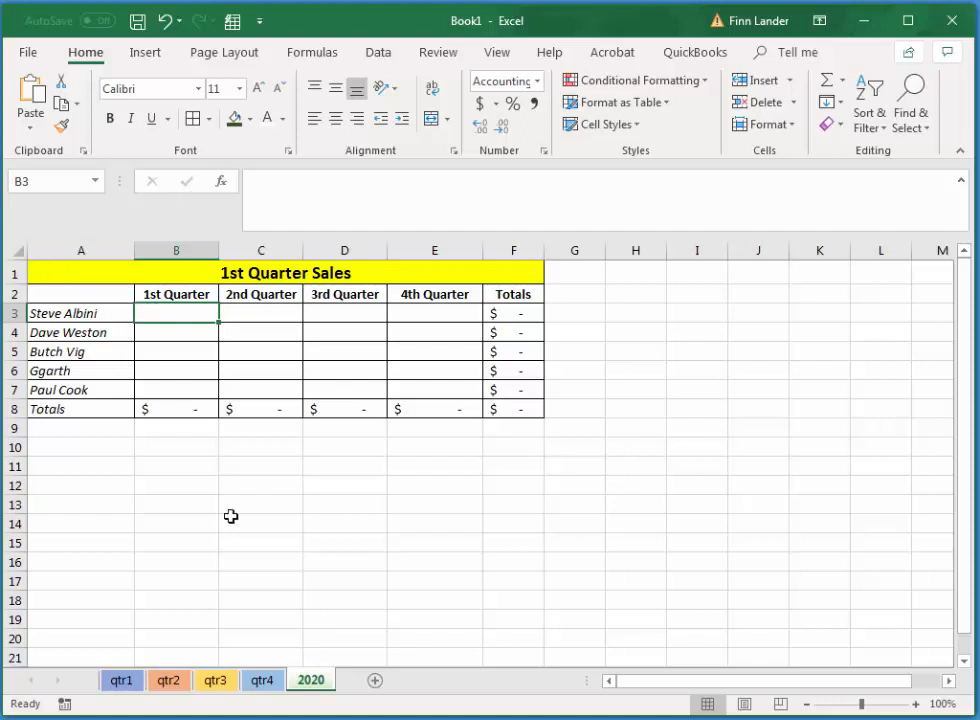
left_click(121, 681)
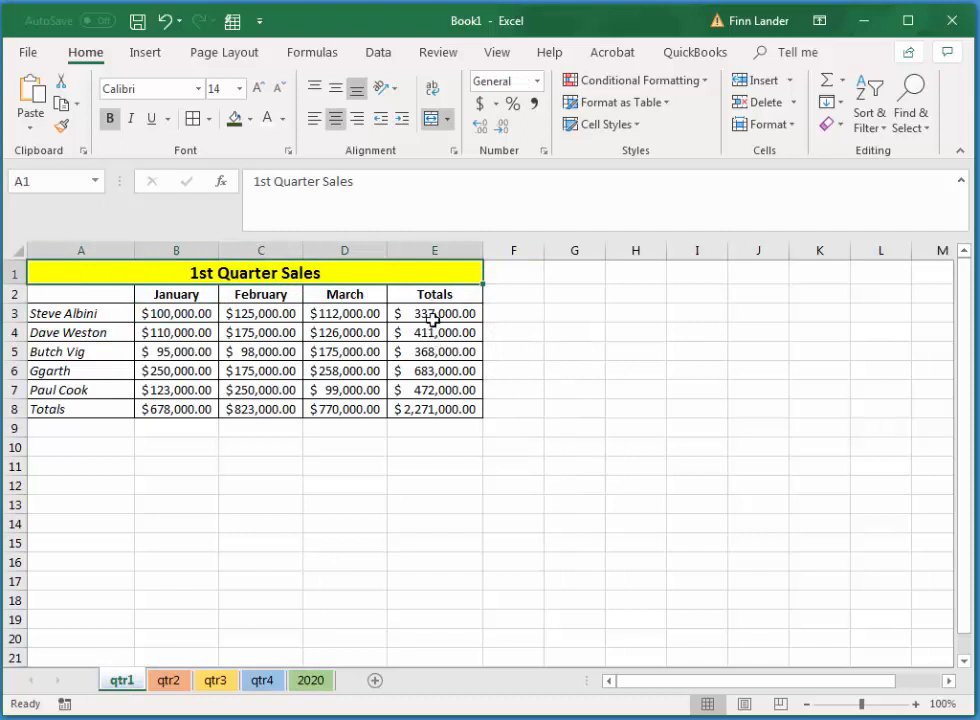
left_click(435, 316)
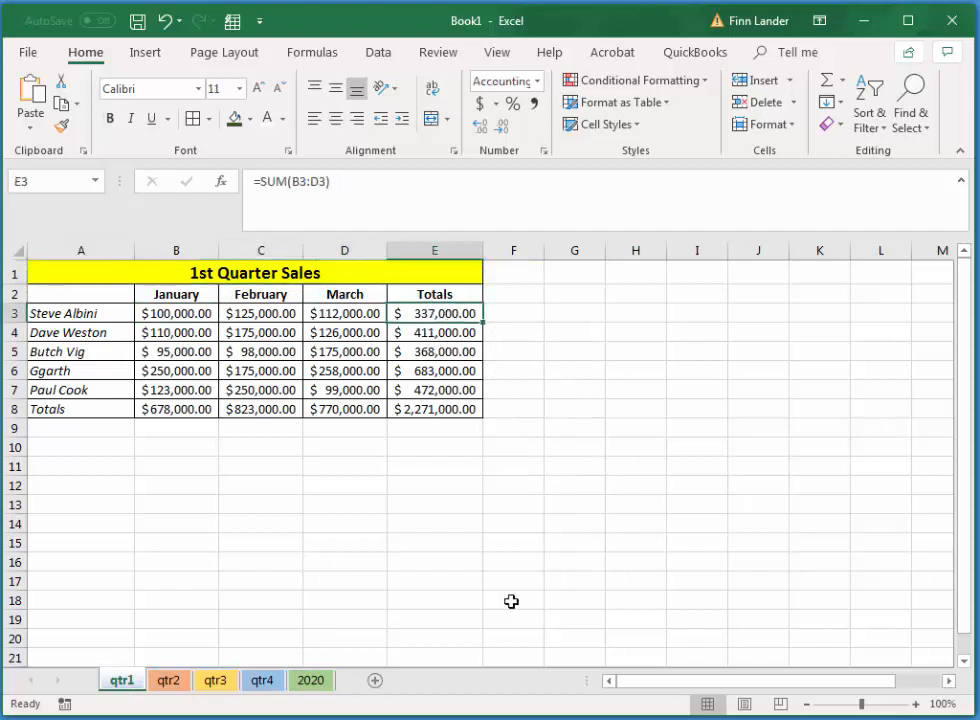
left_click(318, 688)
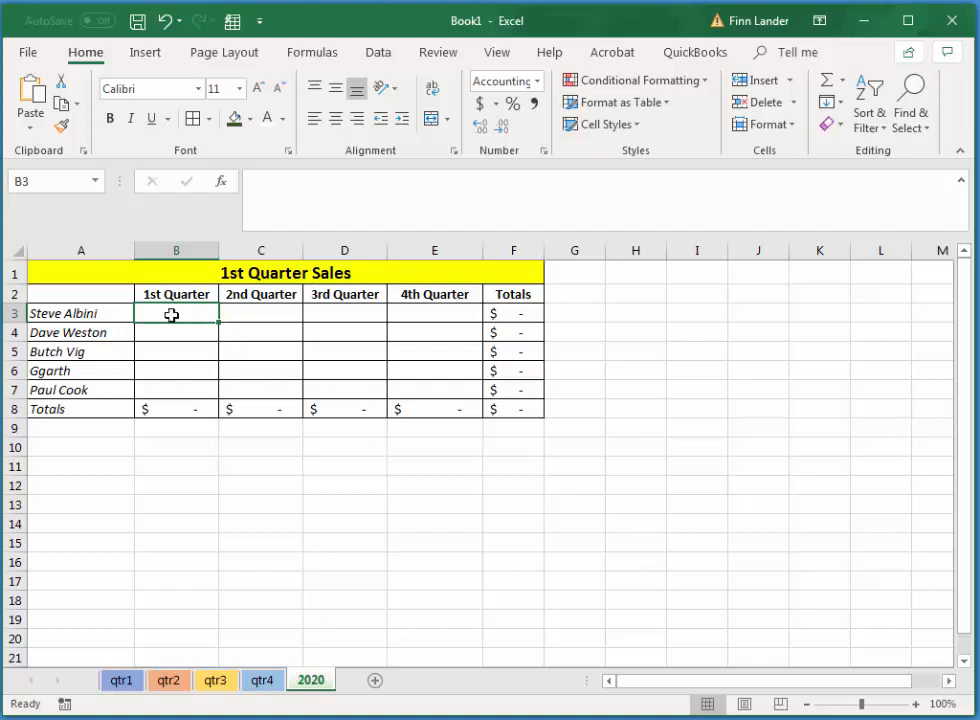
type("=")
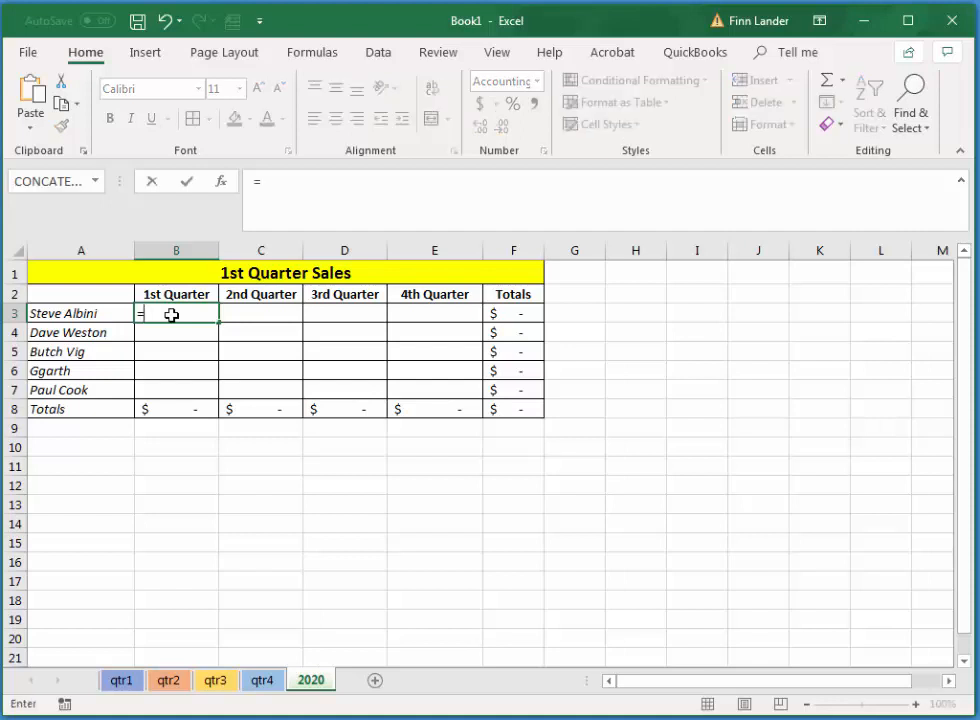
left_click(121, 681)
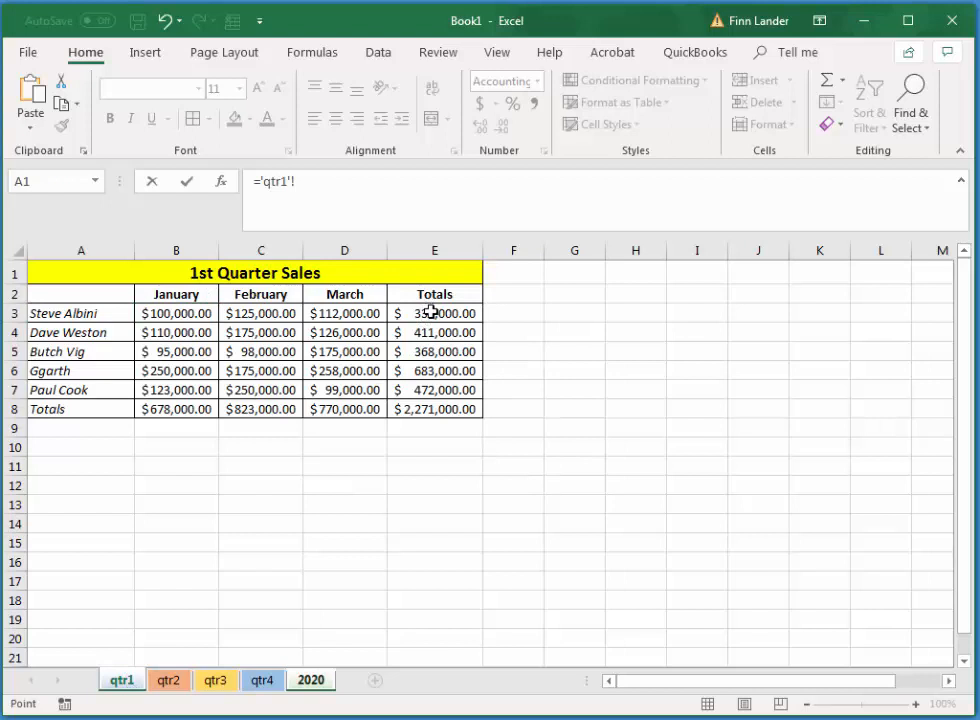
left_click(430, 313)
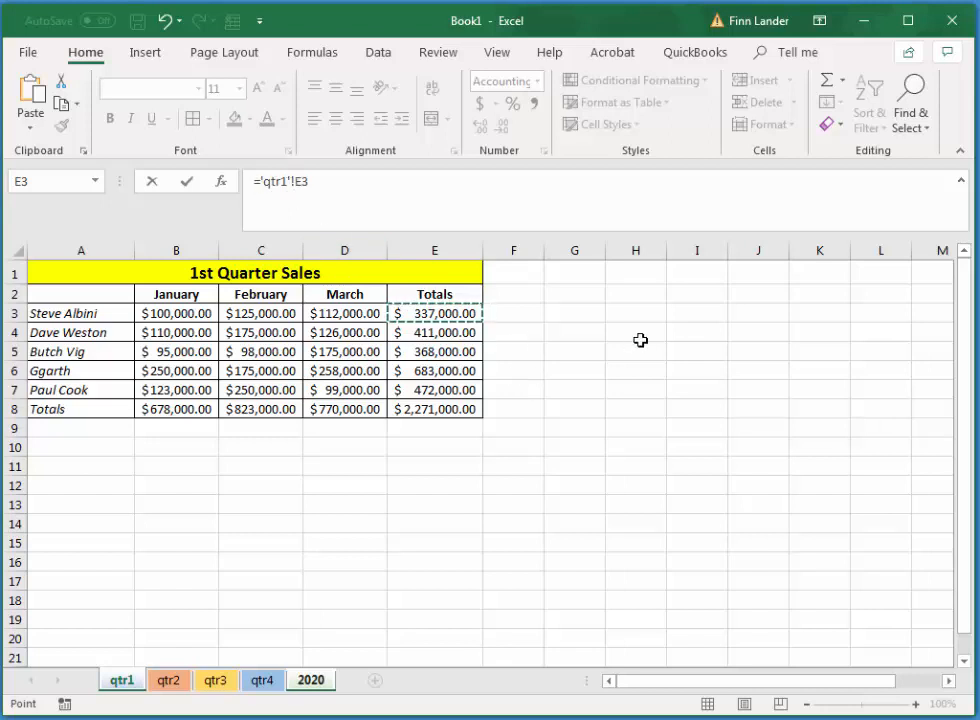
key("Return")
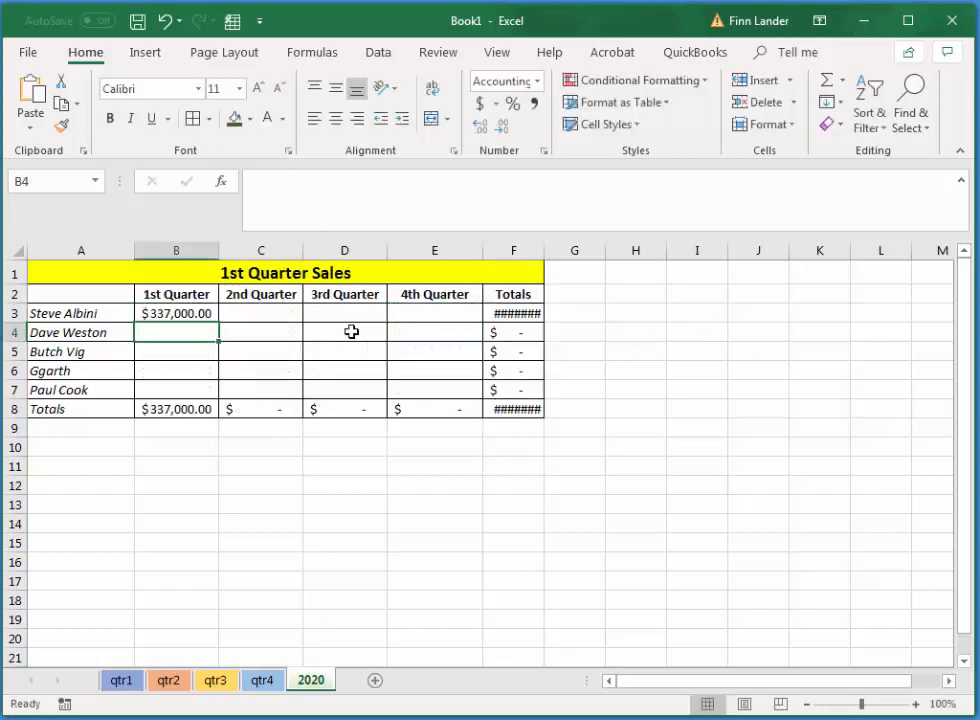
Fill the B3 link down to B7 on the 2020 sheet and compare the figures with the qtr1 totals
left_click(206, 315)
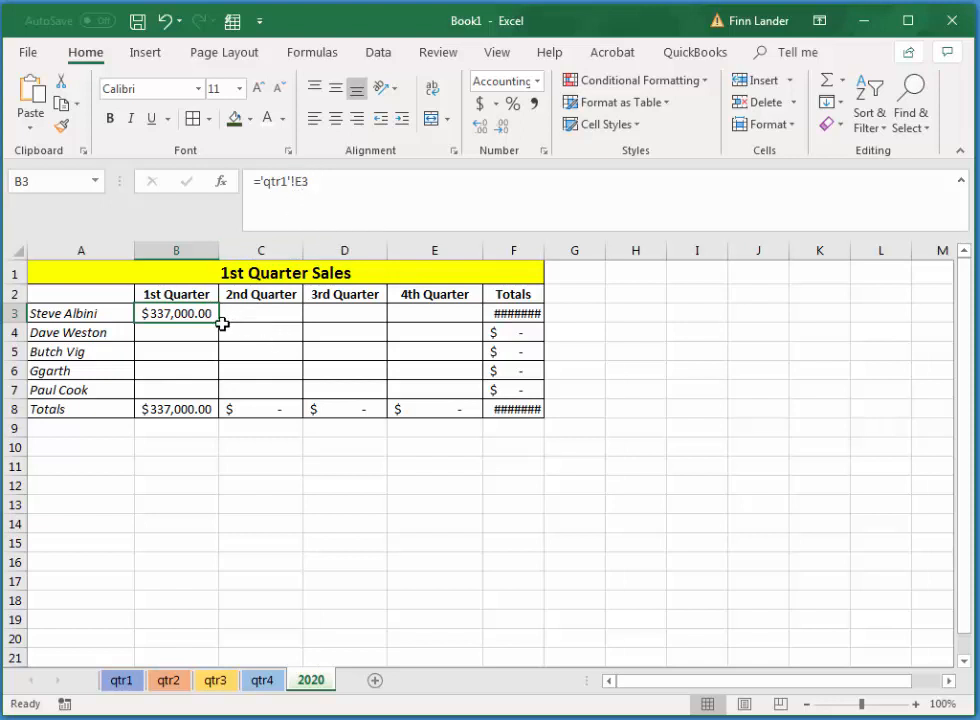
left_click_drag(219, 323, 212, 398)
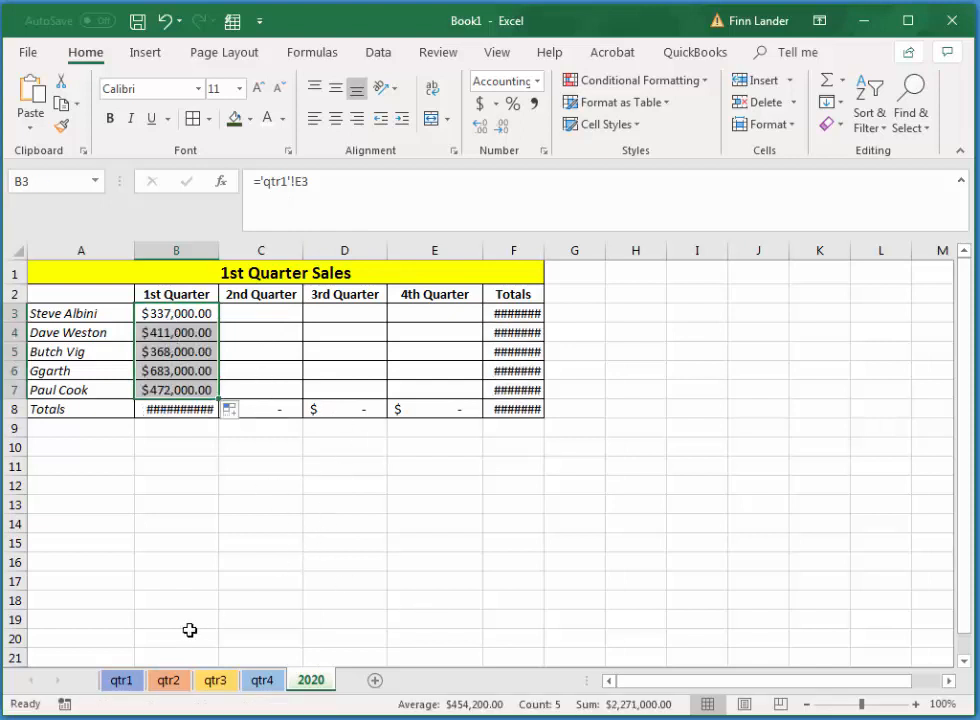
left_click(118, 680)
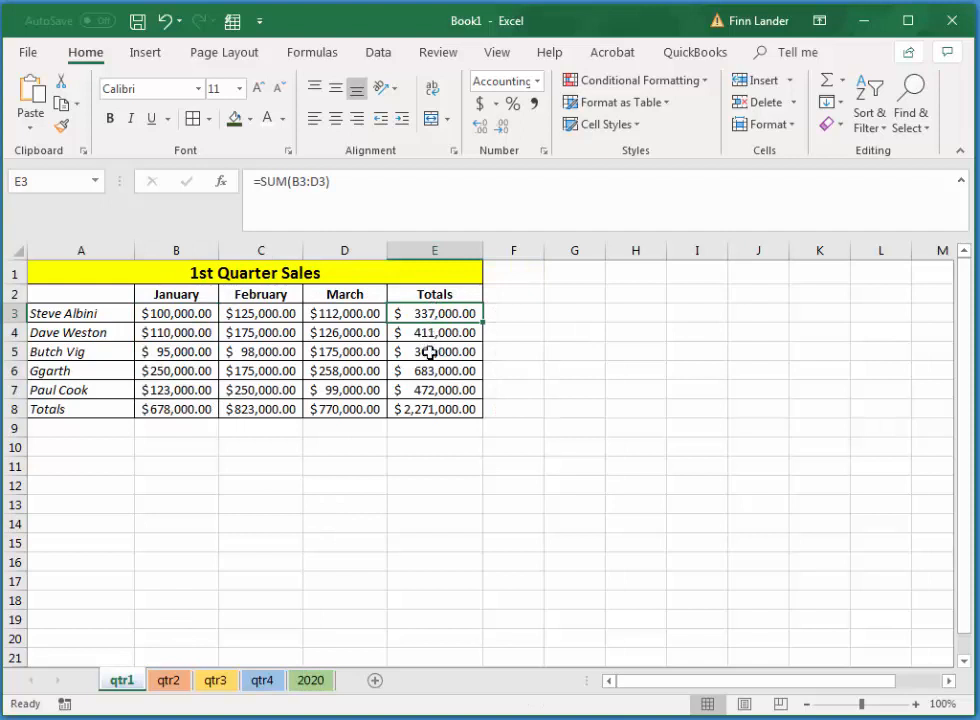
left_click(332, 681)
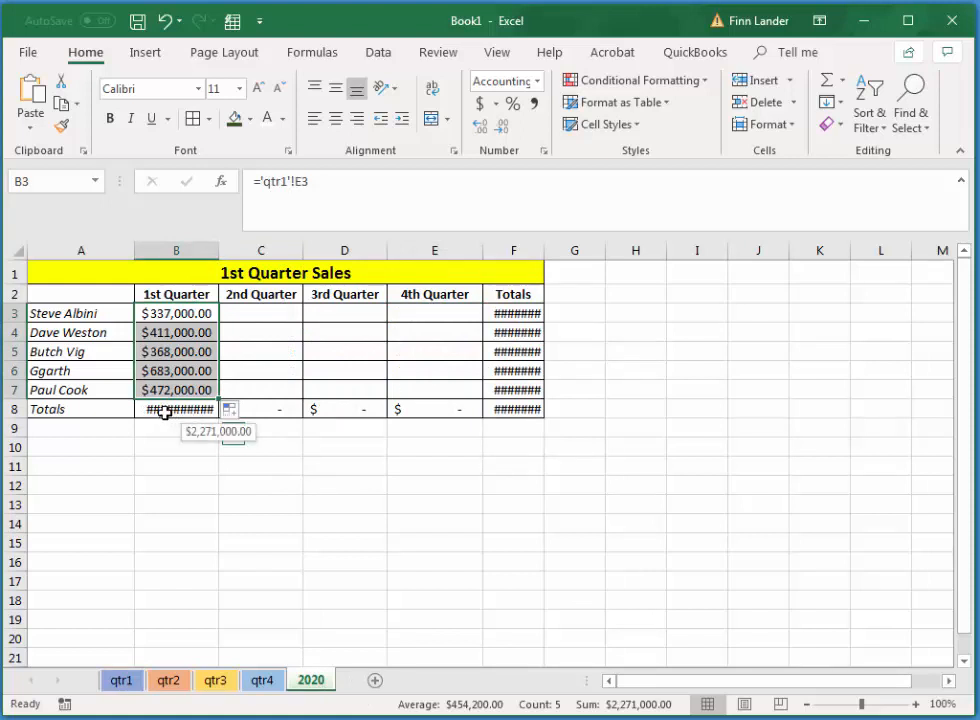
Fit column B of the 2020 sheet to its contents and link C3 to the qtr2 total with ='qtr2'!E3
double_click(220, 246)
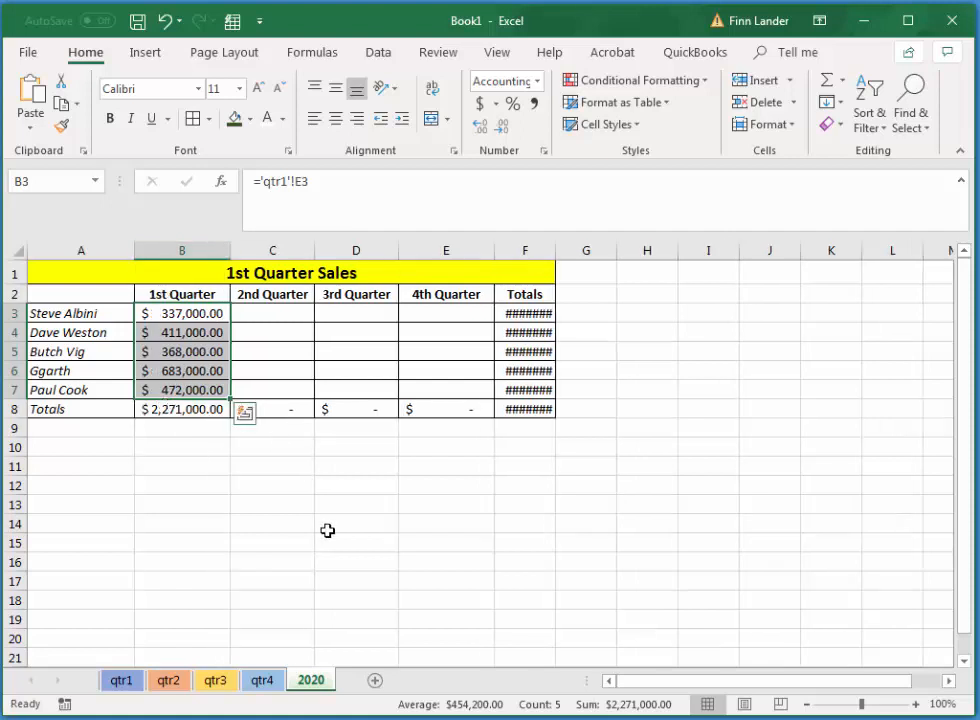
left_click(267, 313)
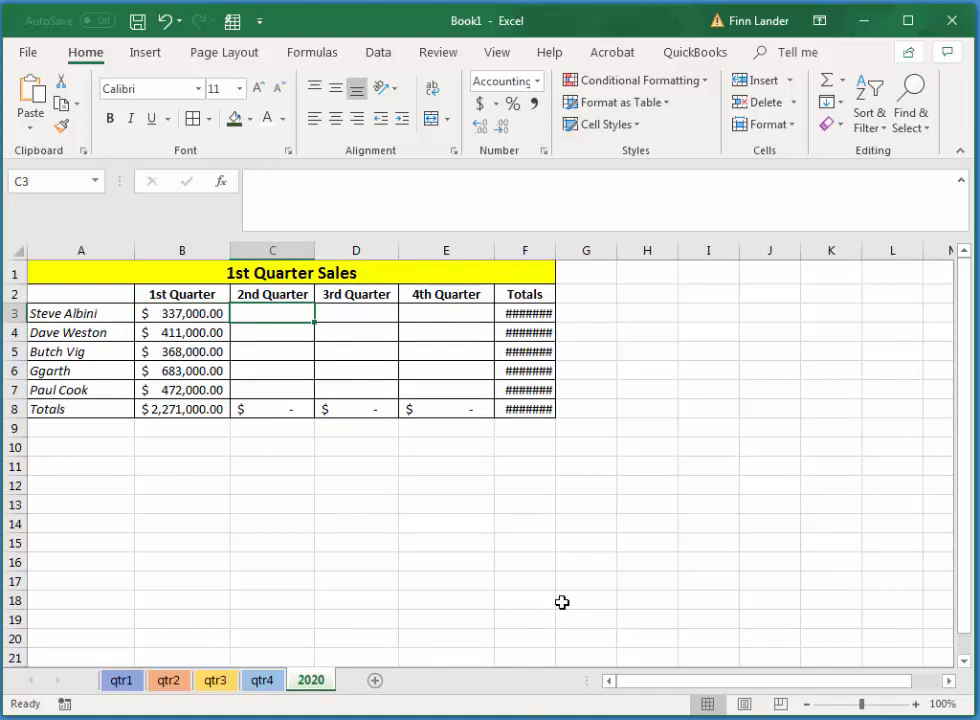
type("=")
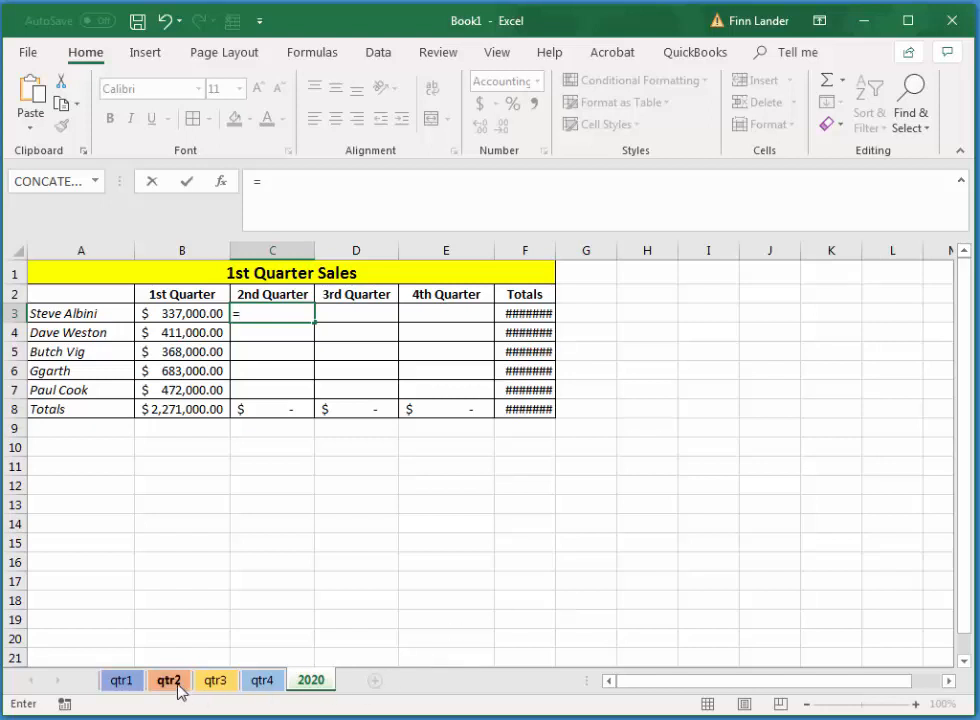
left_click(170, 681)
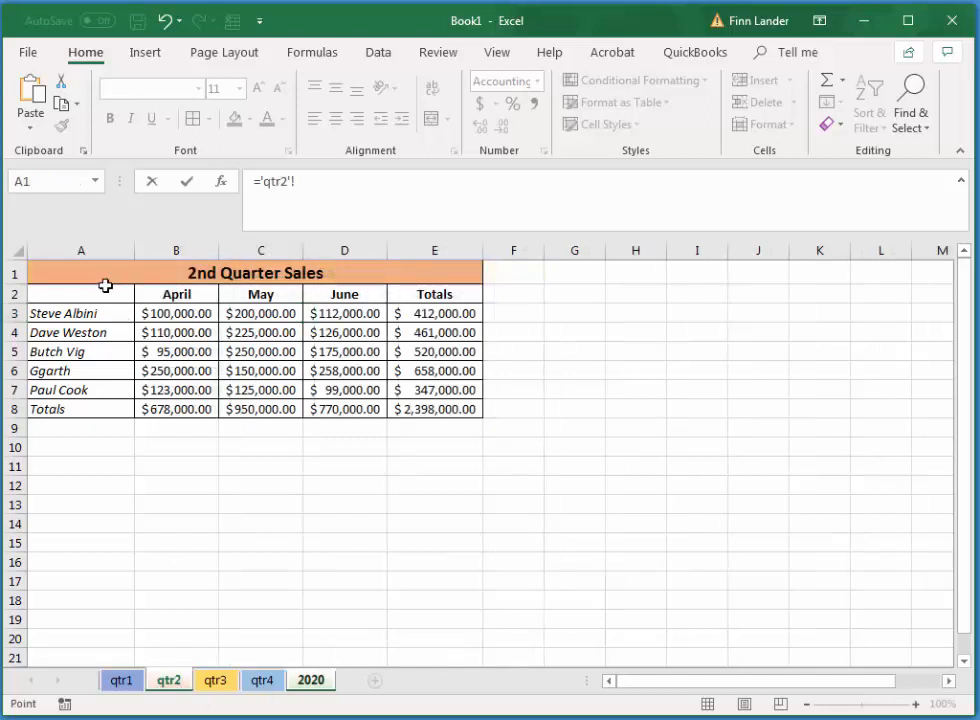
left_click(430, 313)
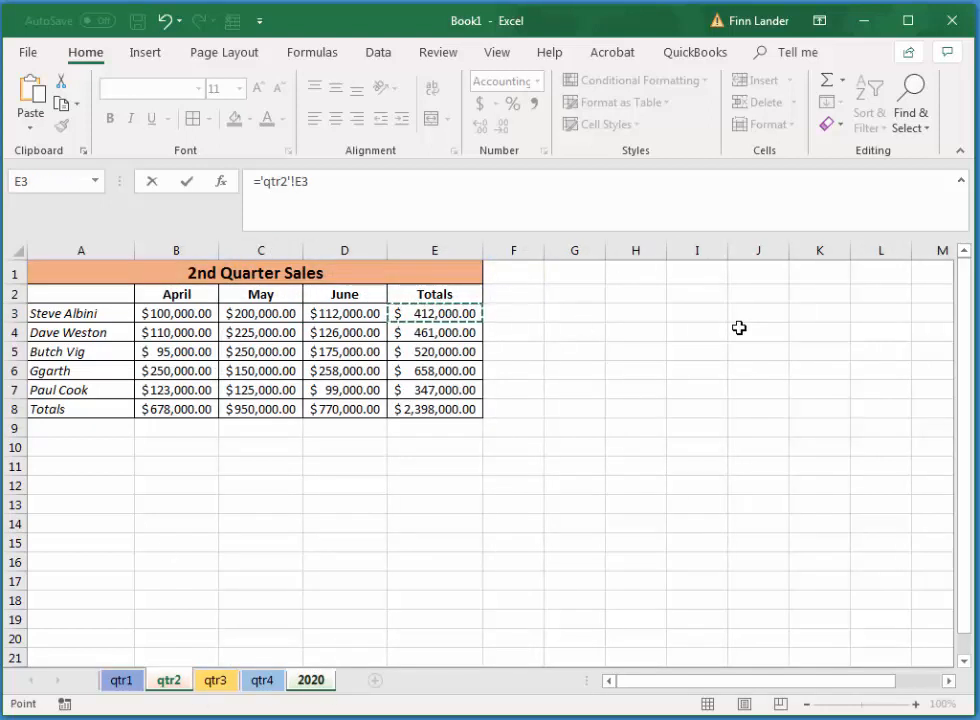
key("Return")
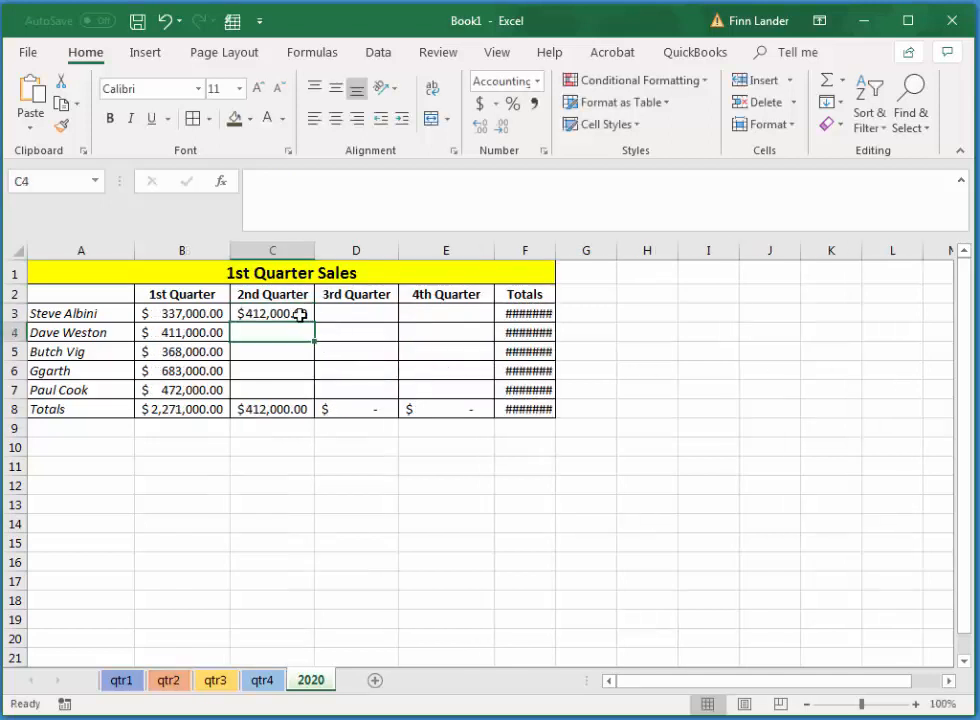
Fill the C3 link down to C7 on the 2020 sheet and fit column C to its contents
left_click(300, 313)
left_click_drag(315, 322, 320, 396)
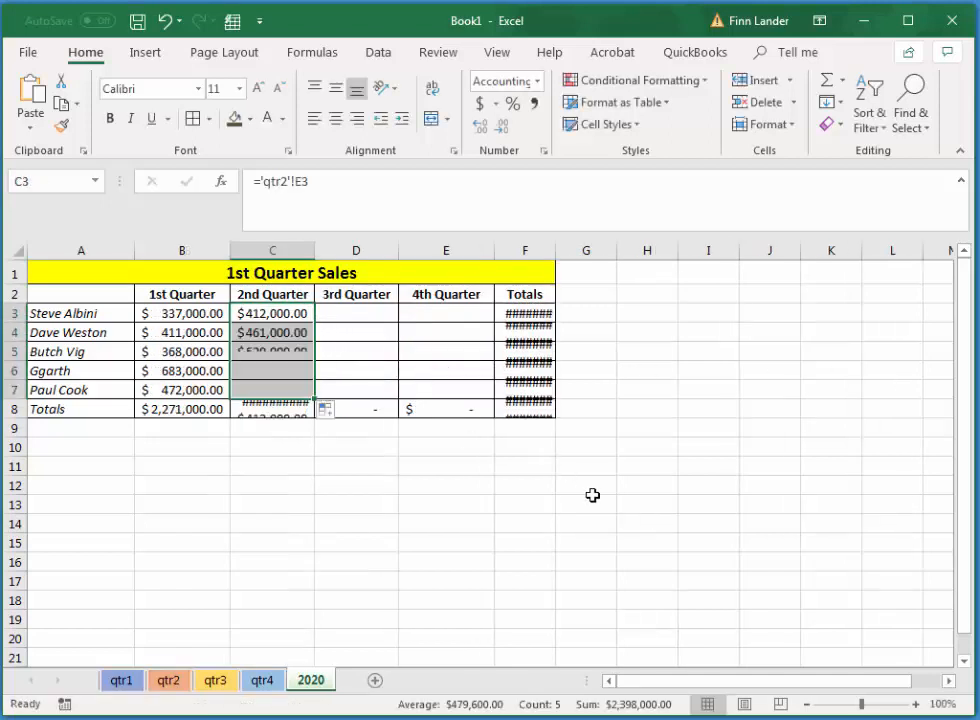
double_click(314, 249)
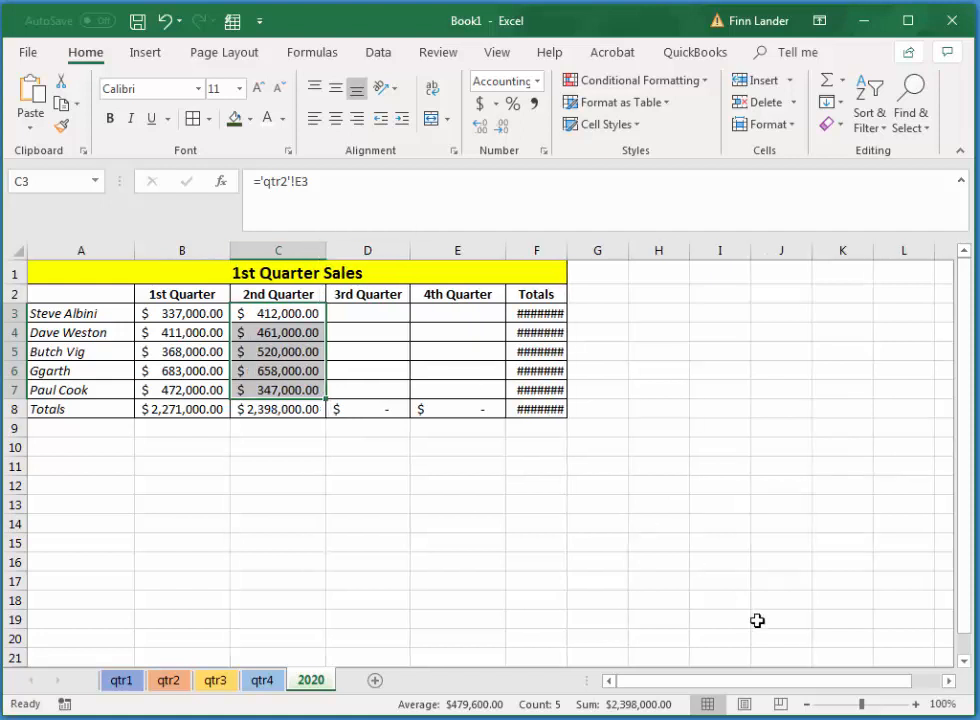
Link D3 of the 2020 sheet to the total in E3 of the qtr3 sheet with the formula ='qtr3'!E3
left_click(361, 307)
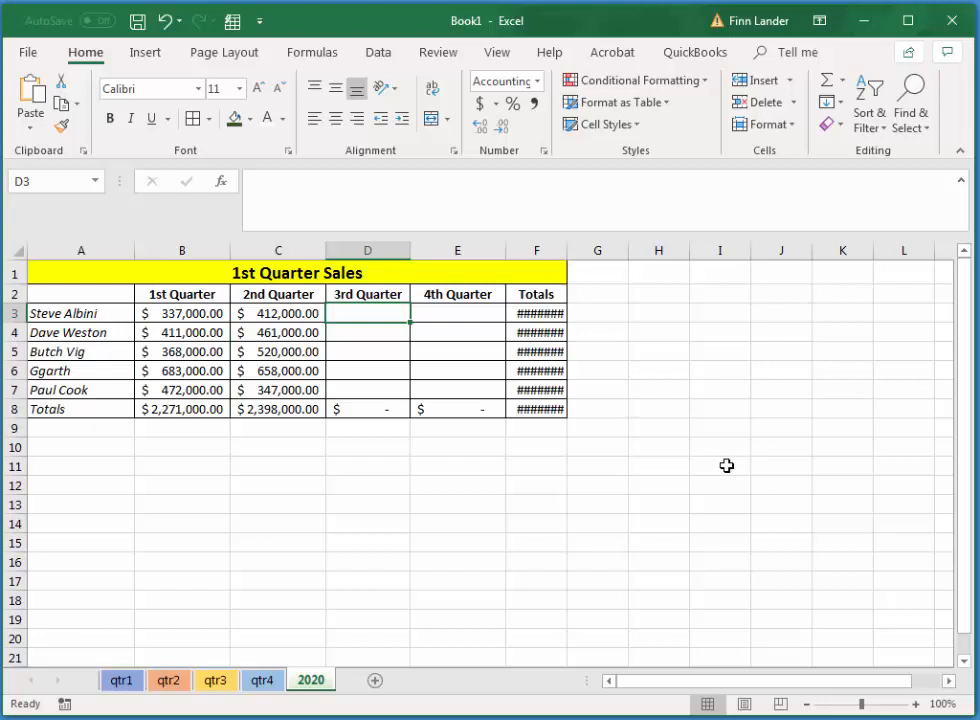
type("=")
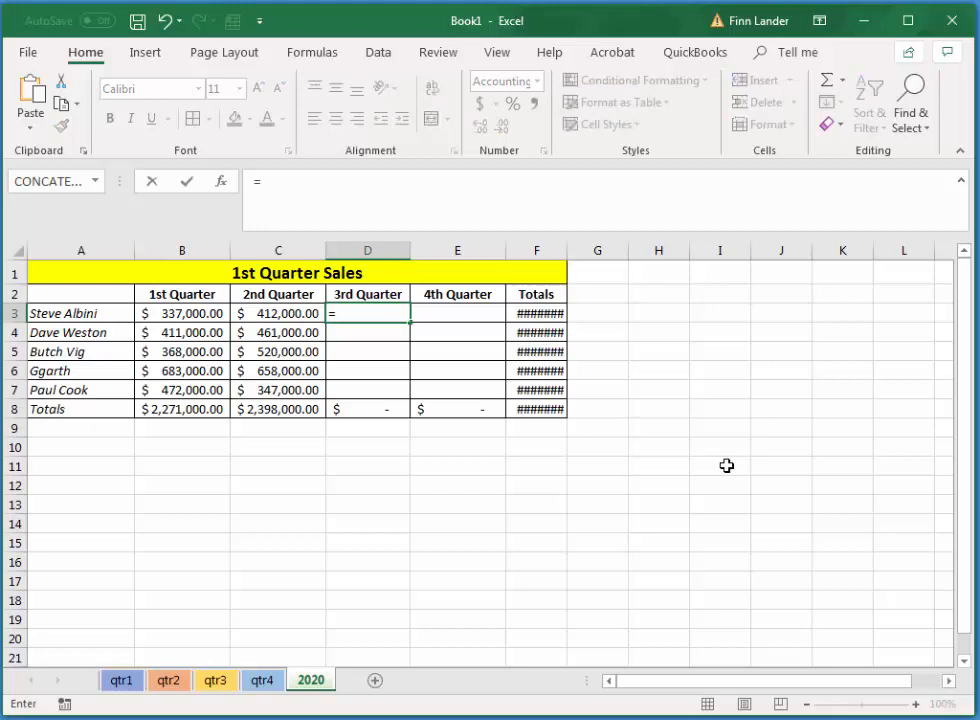
left_click(219, 683)
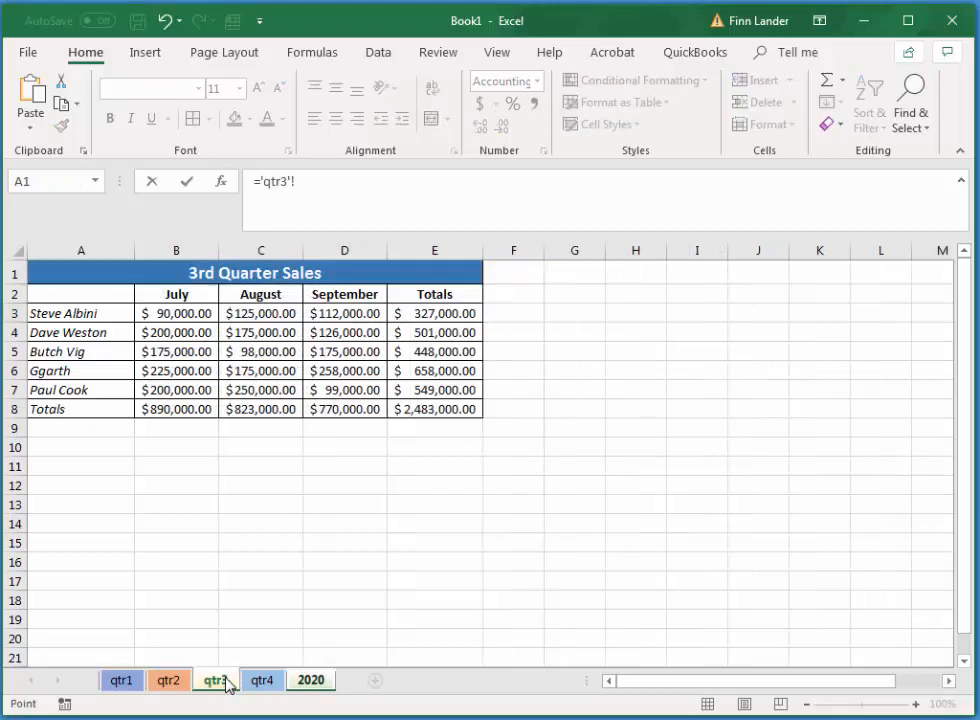
left_click(453, 316)
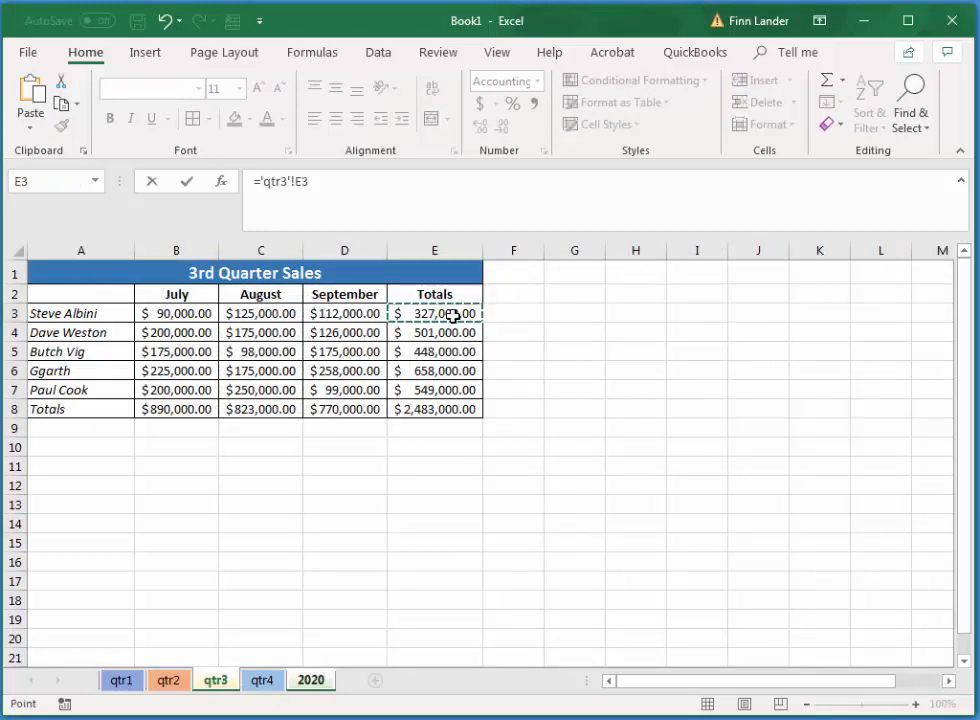
key("Return")
Fill the D3 link down to D7 on the 2020 sheet and widen column D to fit its total
left_click(405, 315)
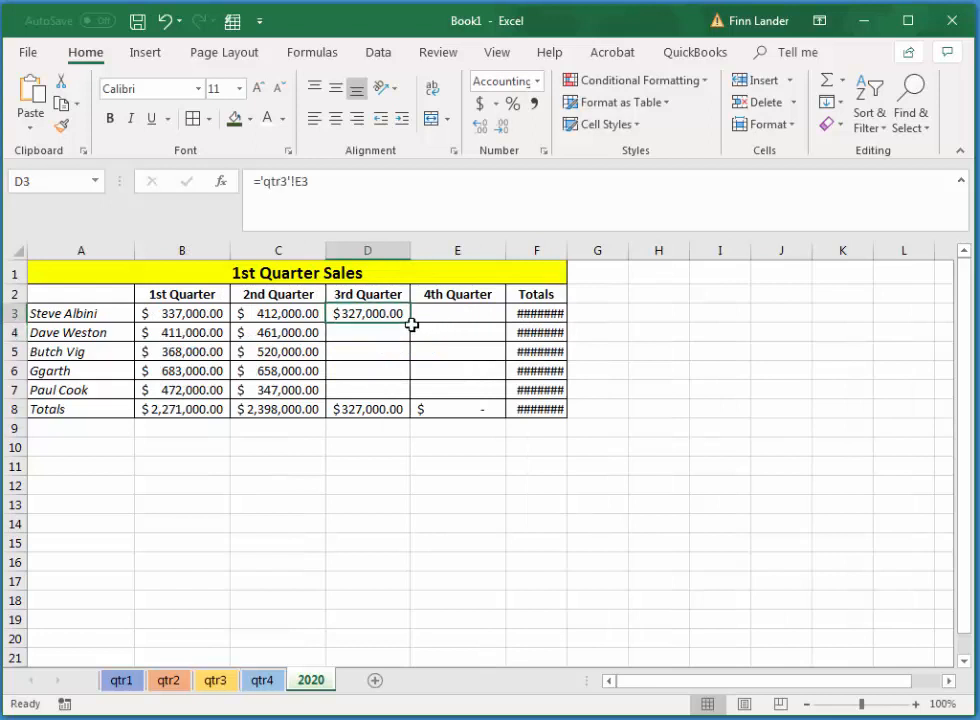
left_click_drag(411, 325, 411, 391)
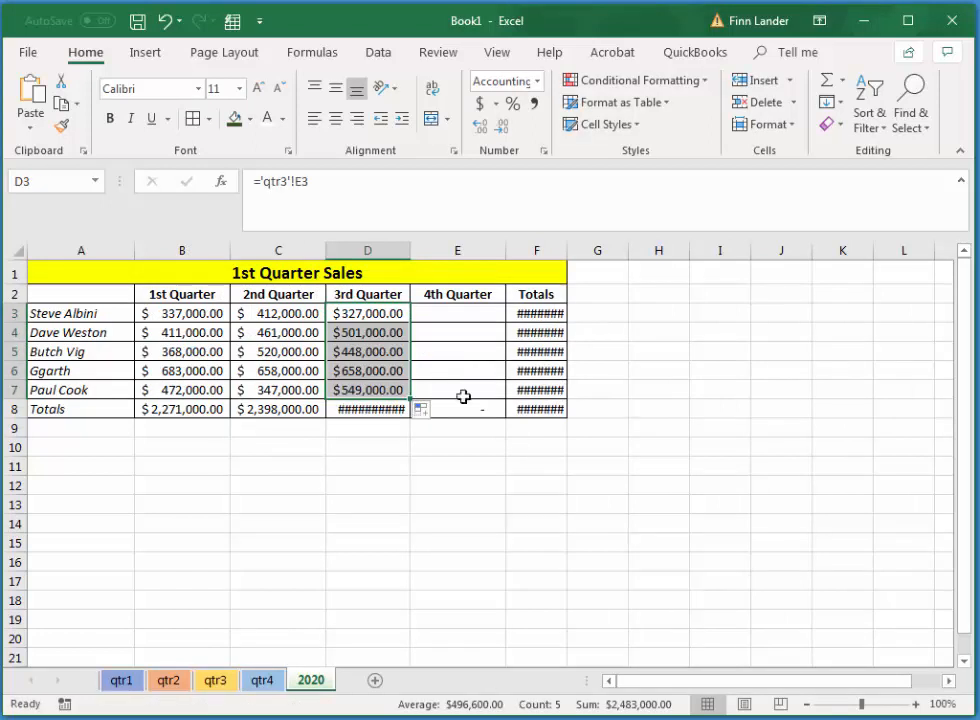
left_click_drag(409, 250, 421, 250)
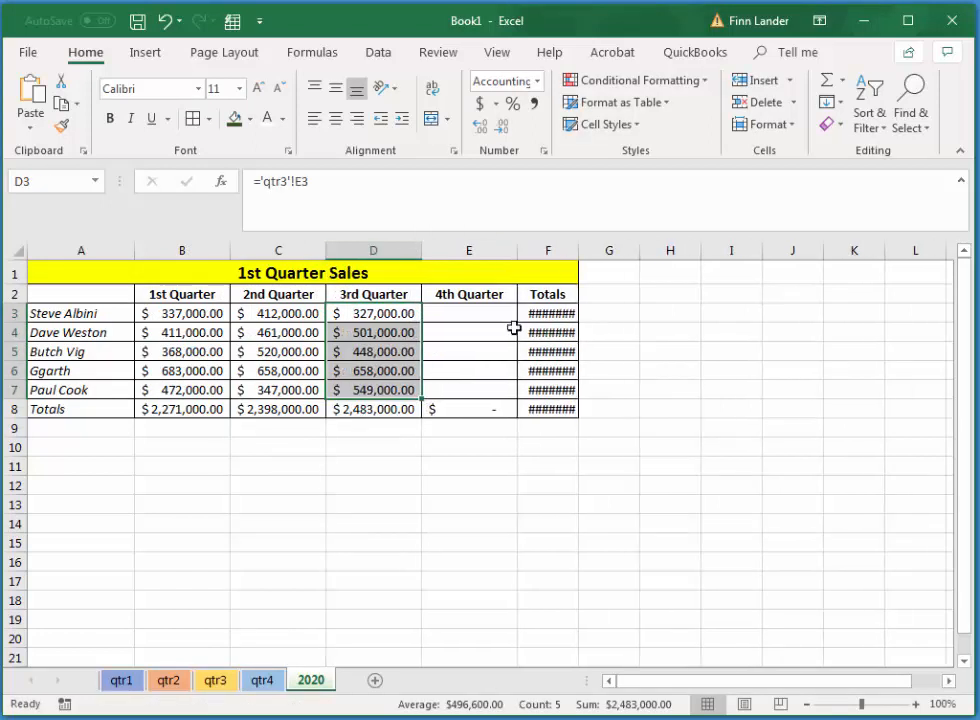
Link E3 of the 2020 sheet to the total in E3 of the qtr4 sheet with the formula ='qtr4'!E3
left_click(481, 315)
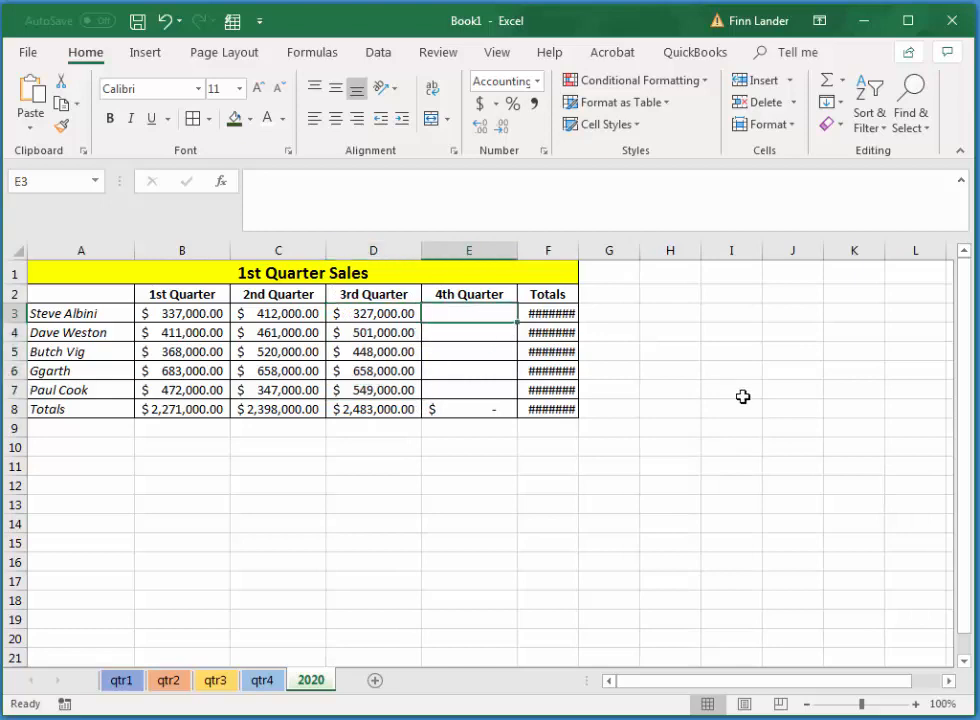
type("=")
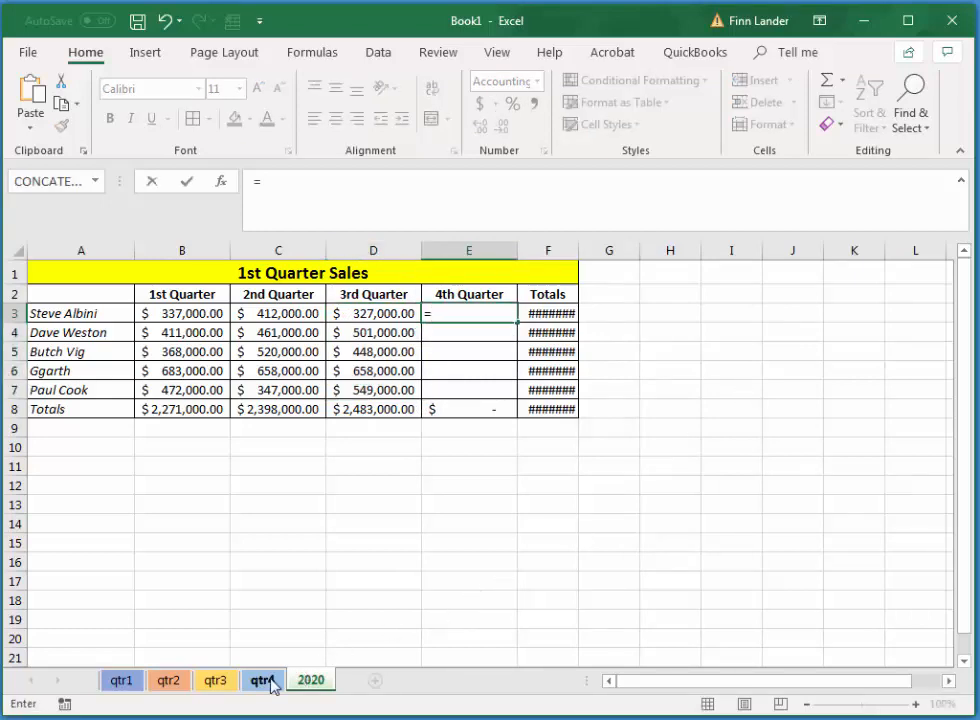
left_click(262, 681)
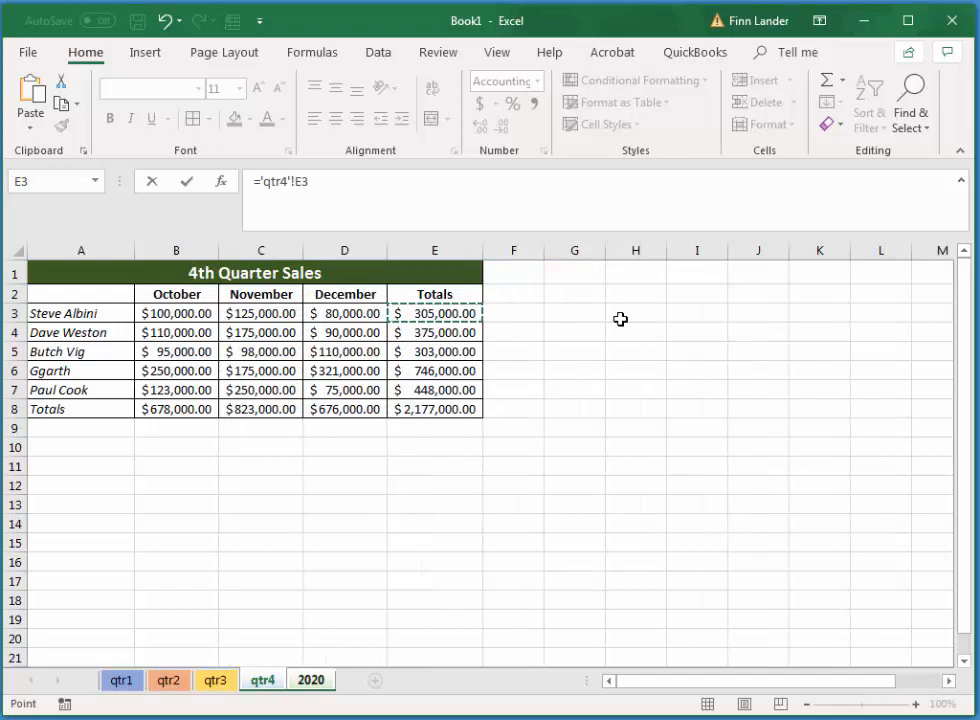
key("Return")
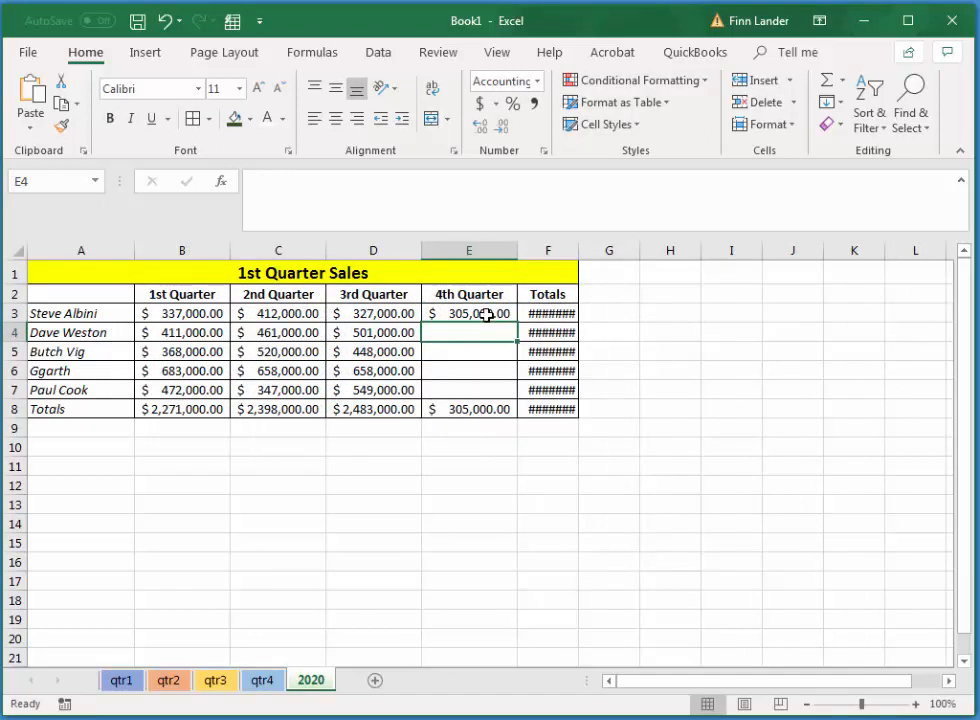
Fill the E3 link down to E7 on the 2020 sheet and fit the Totals column F to its contents
left_click(486, 313)
left_click_drag(517, 322, 517, 399)
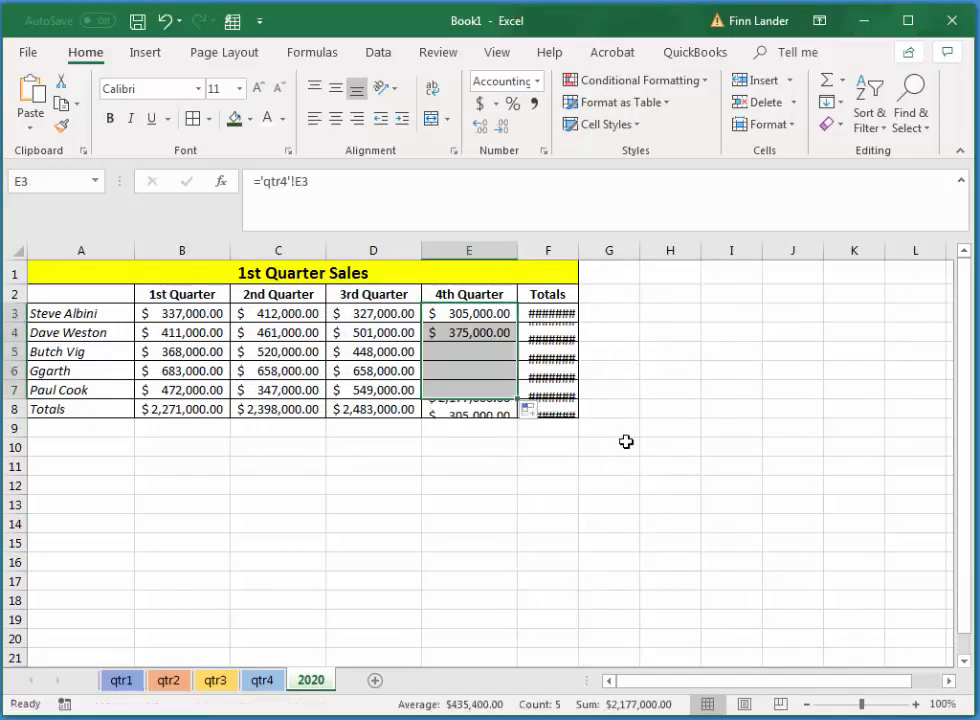
double_click(579, 252)
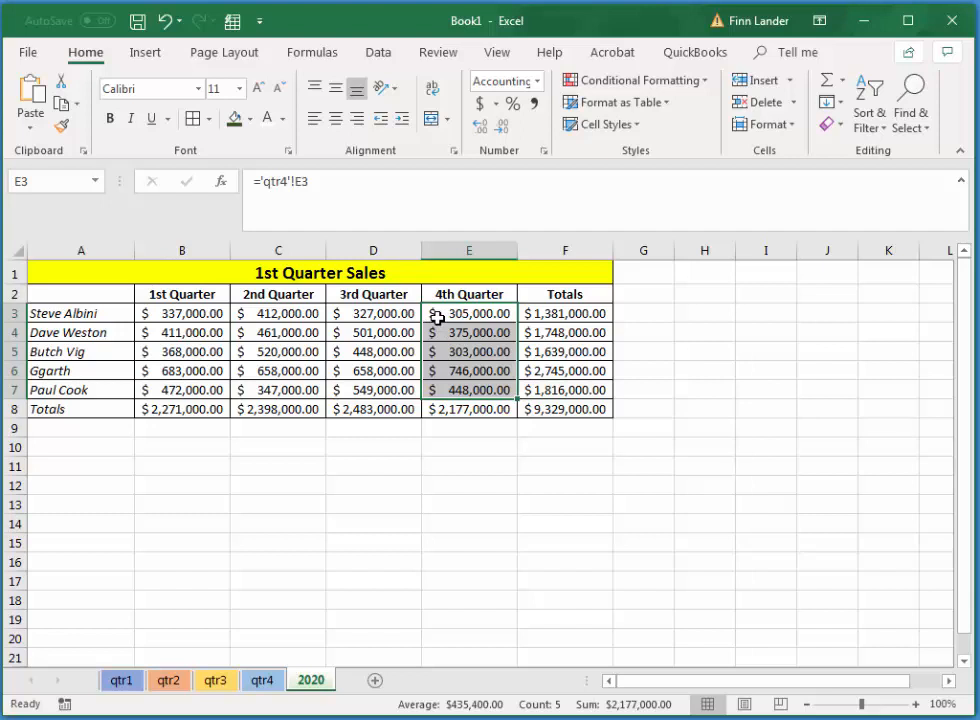
Try a same-sheet link in D18 of the 2020 sheet with the formula =D8, and clear the cell again
left_click(382, 410)
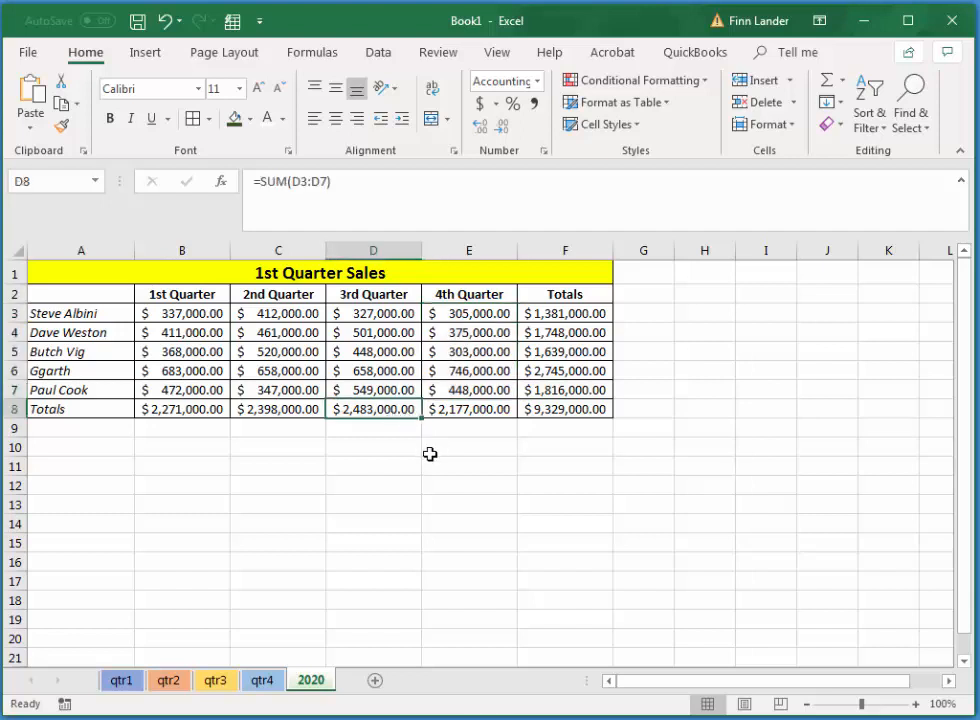
left_click(409, 599)
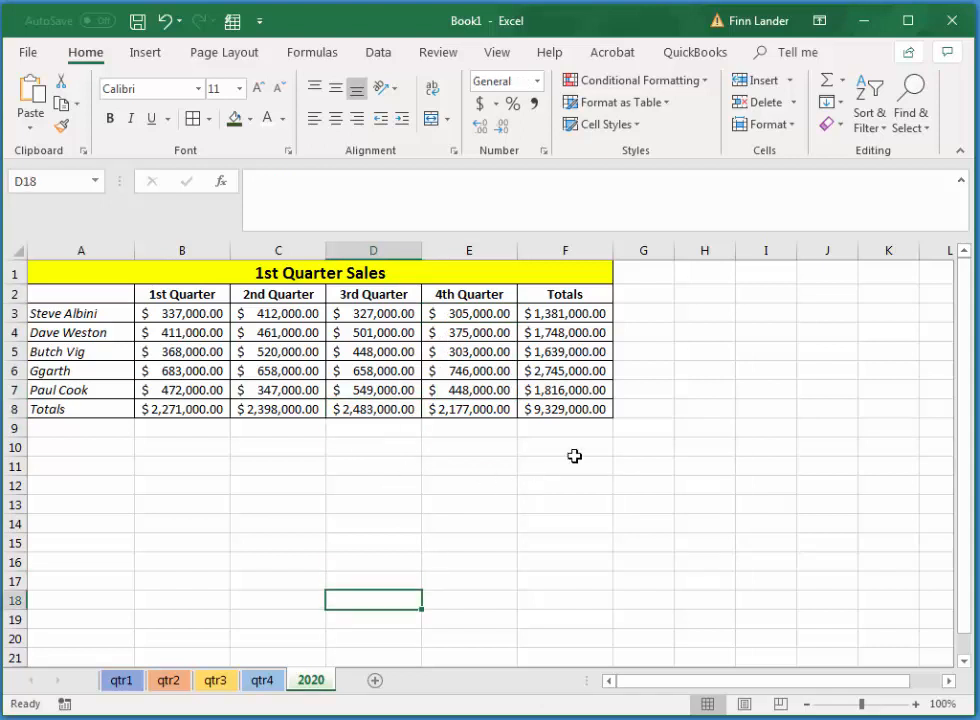
type("=")
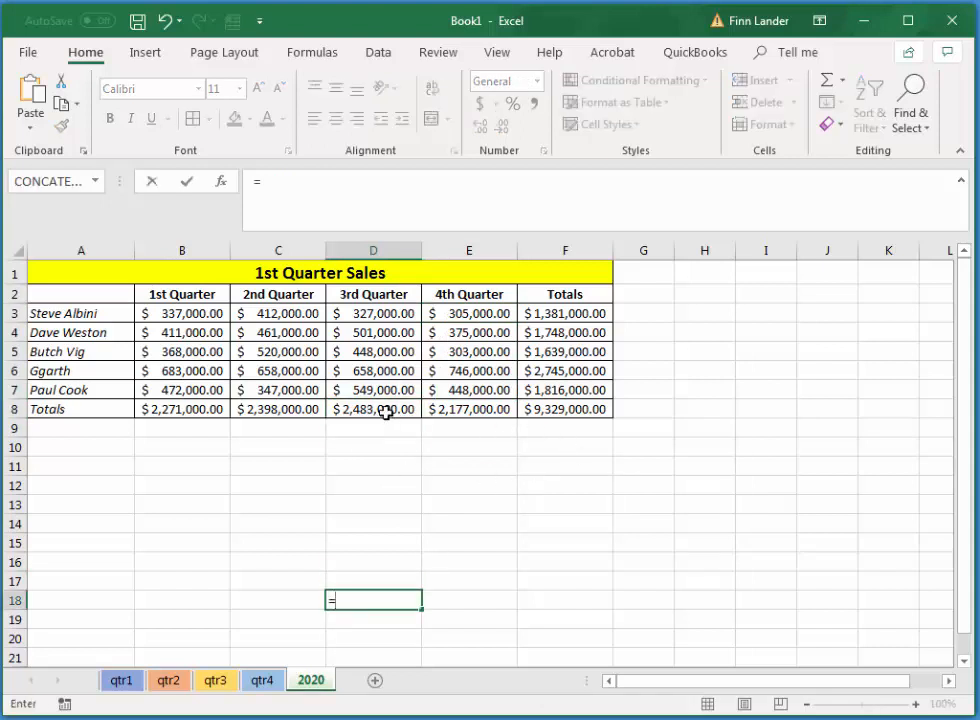
left_click(385, 412)
key("Return")
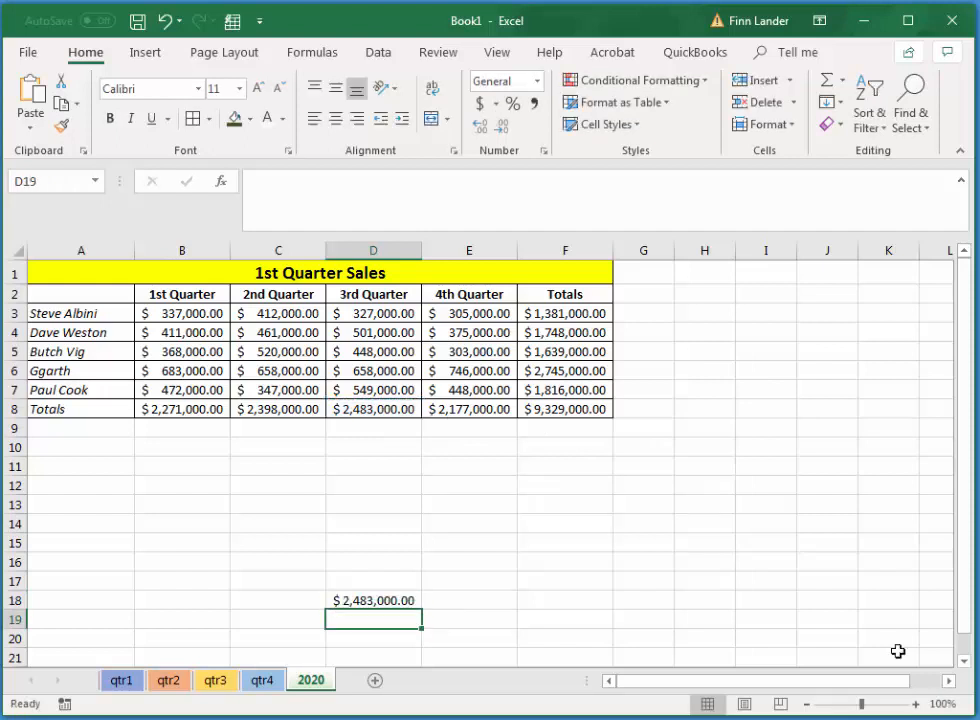
left_click(385, 603)
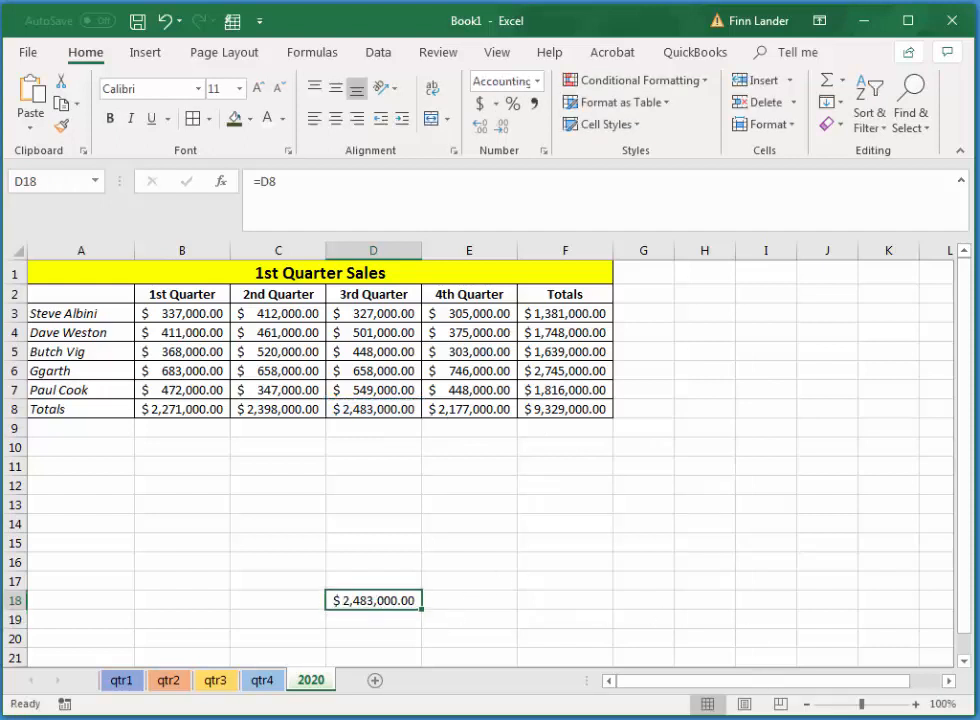
key("BackSpace")
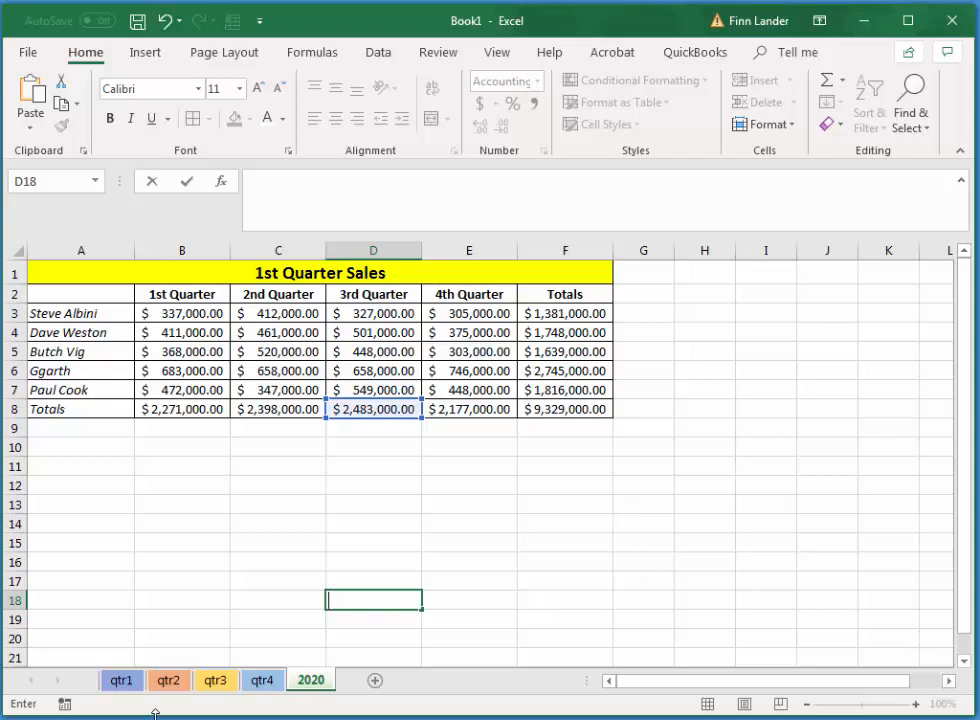
Review the qtr1 to qtr4 sheets and inspect the link formula in D3 of the 2020 sheet
left_click(123, 683)
left_click(166, 681)
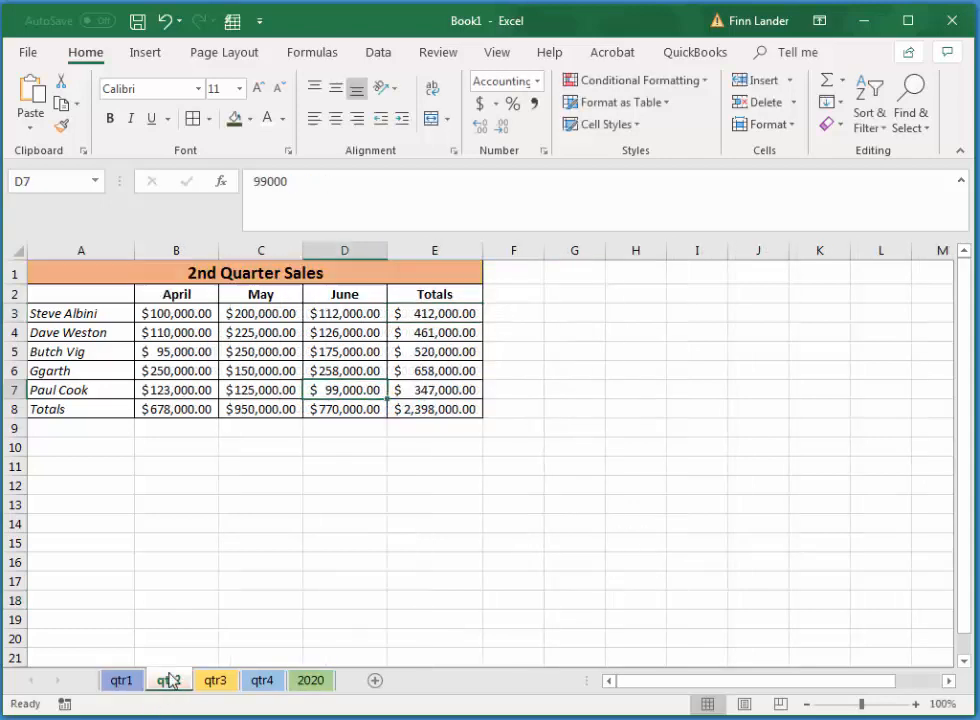
left_click(211, 686)
left_click(262, 683)
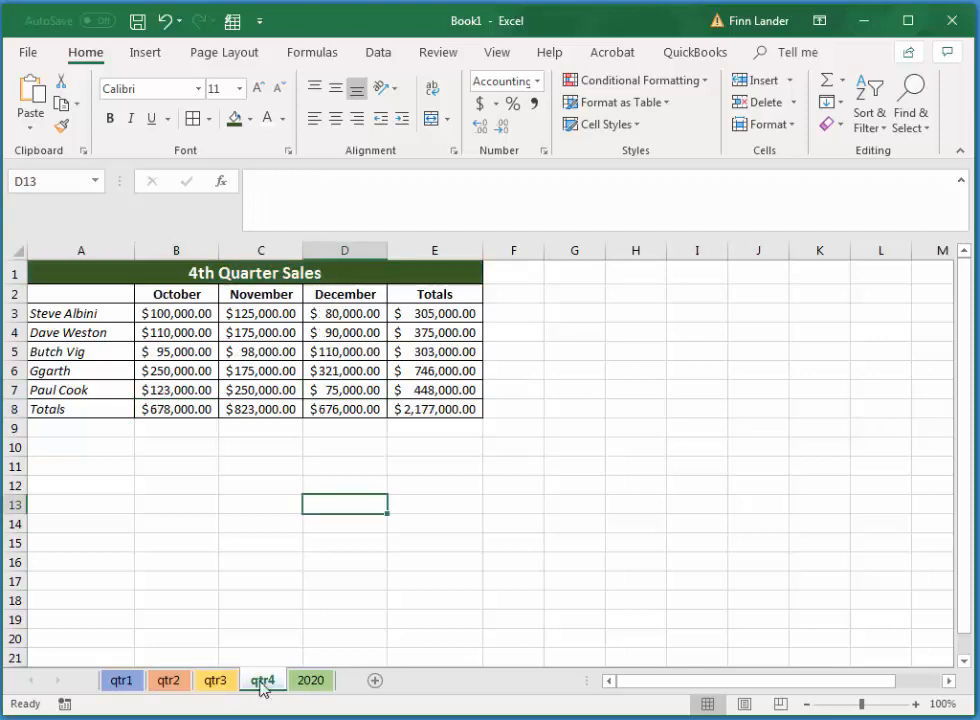
left_click(311, 684)
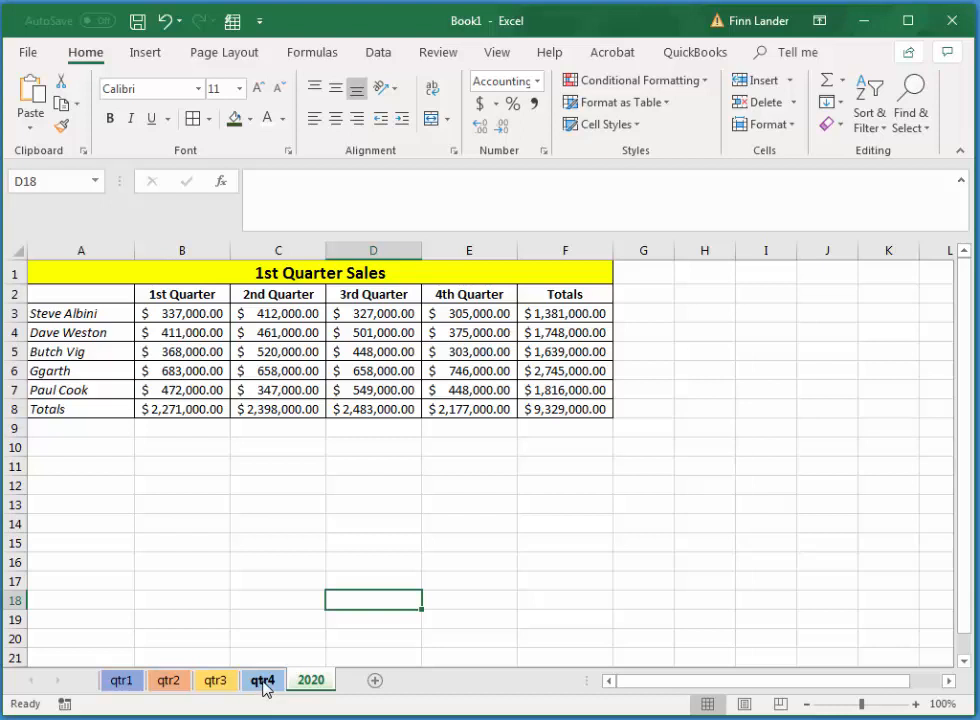
left_click(360, 313)
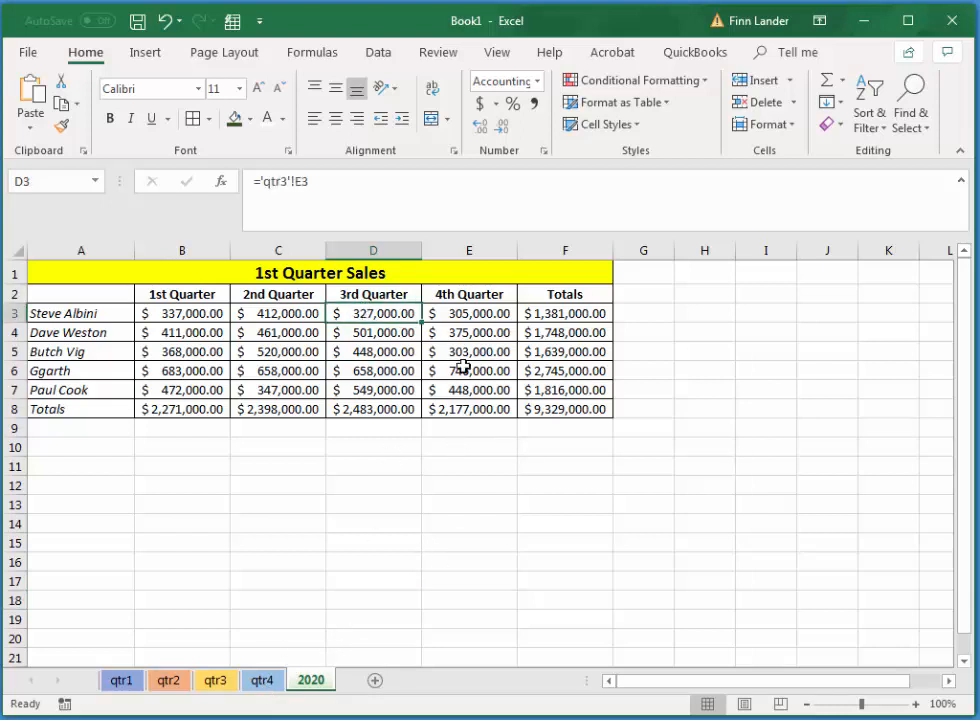